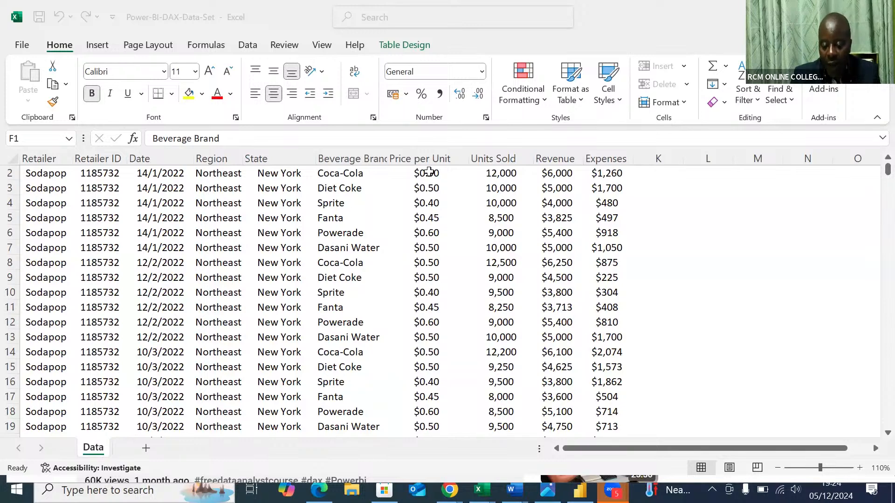
# - Check how far the data extends down the Price per Unit column and return to its header
pyautogui.click(429, 172)
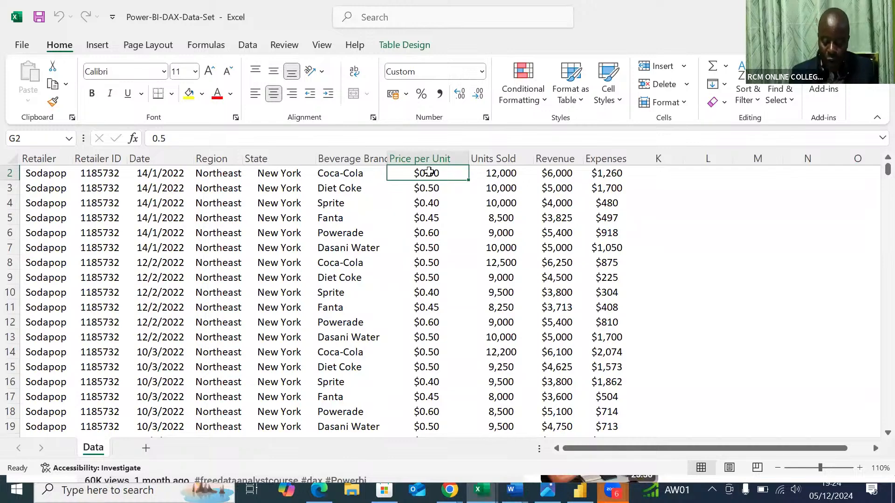
pyautogui.hotkey('ctrl', 'Down')
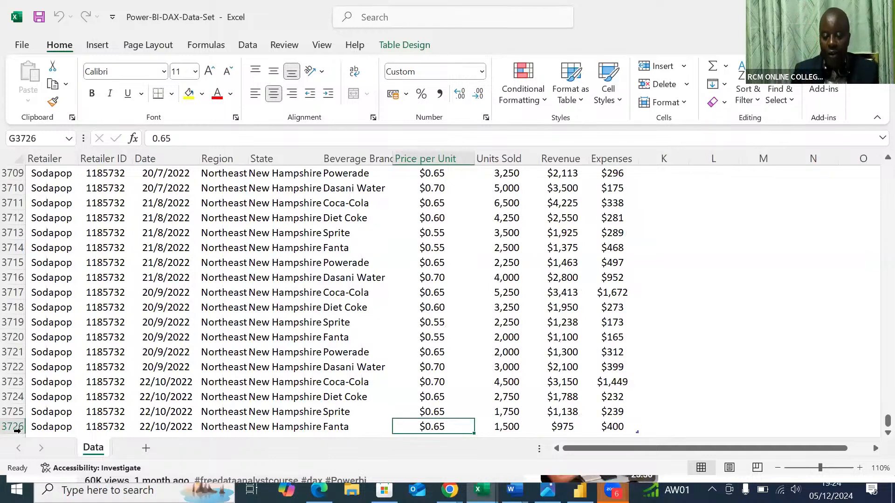
pyautogui.hotkey('ctrl', 'Up')
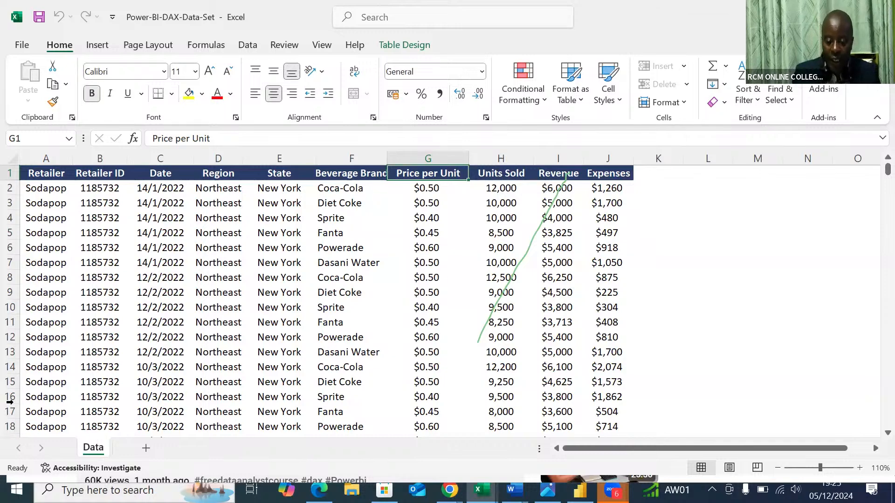
pyautogui.click(481, 30)
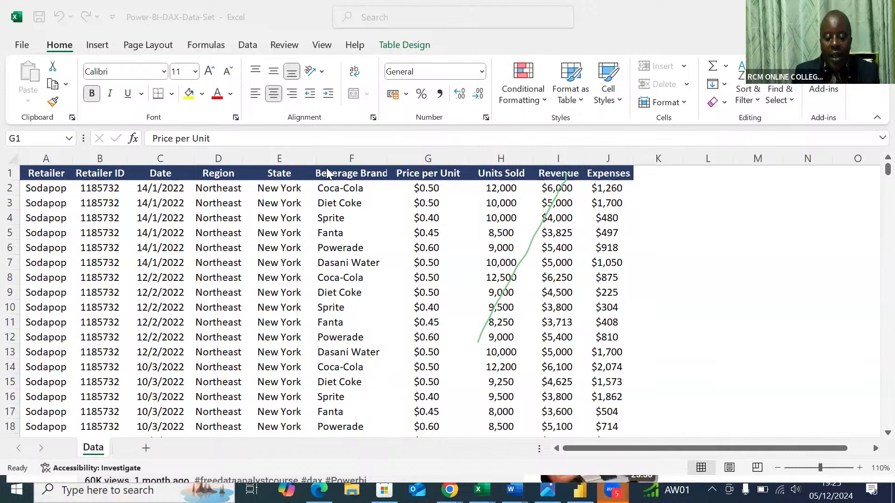
# - Create a PivotTable from Table1 of beverage sales data on a new worksheet
pyautogui.click(281, 201)
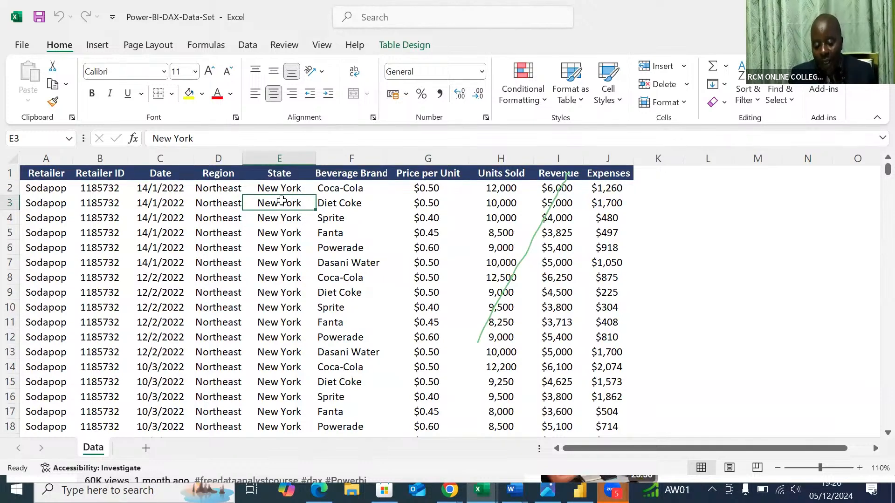
pyautogui.click(98, 45)
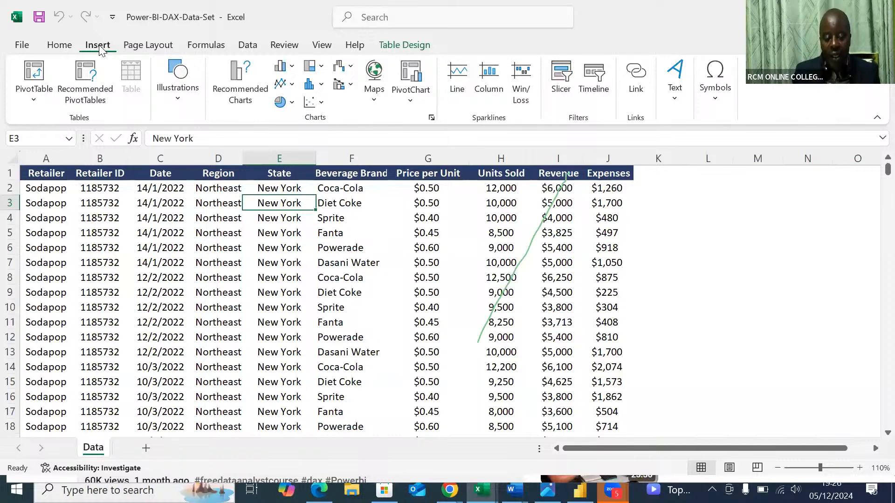
pyautogui.click(30, 74)
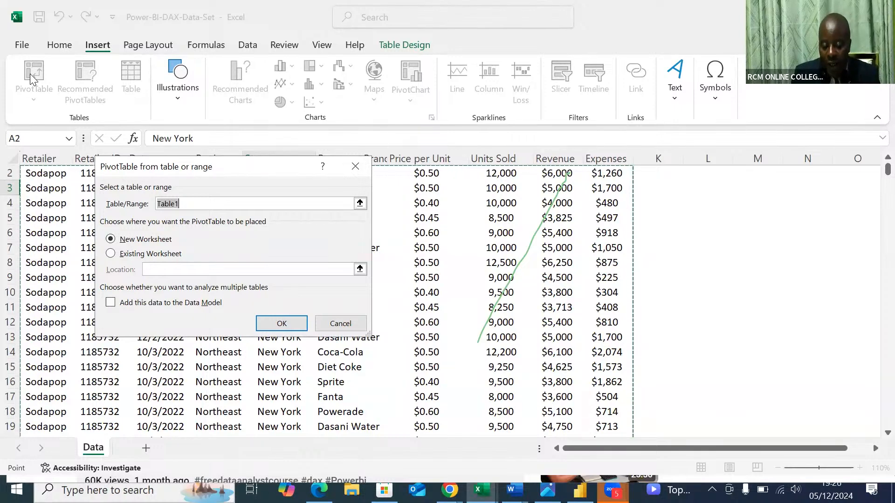
pyautogui.click(266, 328)
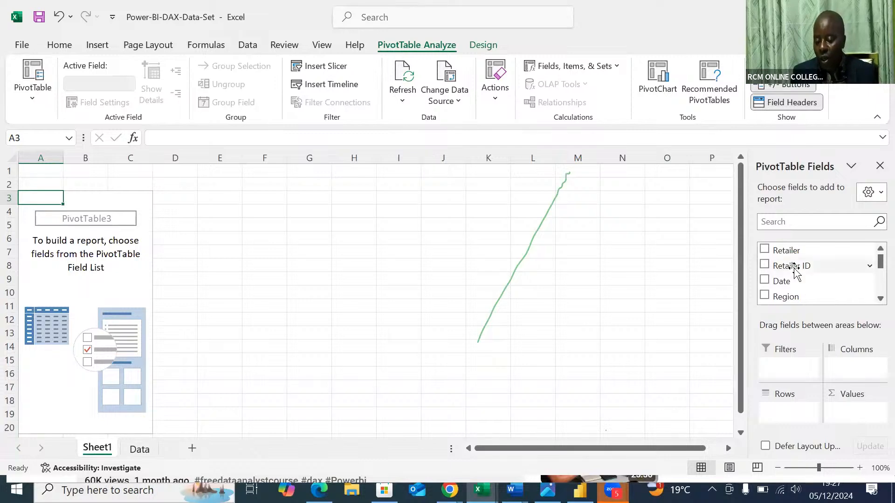
# - Lay out the PivotTable with Beverage Brand as rows and Units Sold and Revenue as summed values
pyautogui.click(876, 299)
pyautogui.click(876, 299)
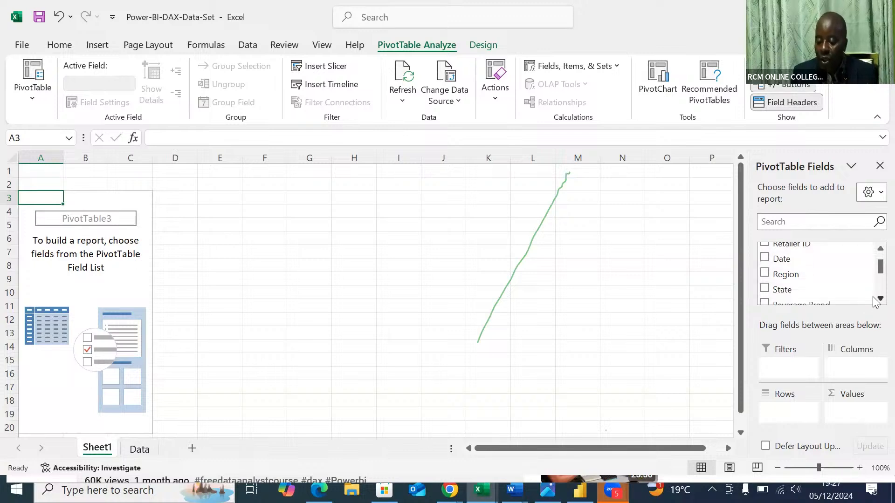
pyautogui.click(876, 299)
pyautogui.click(876, 299)
pyautogui.click(876, 299)
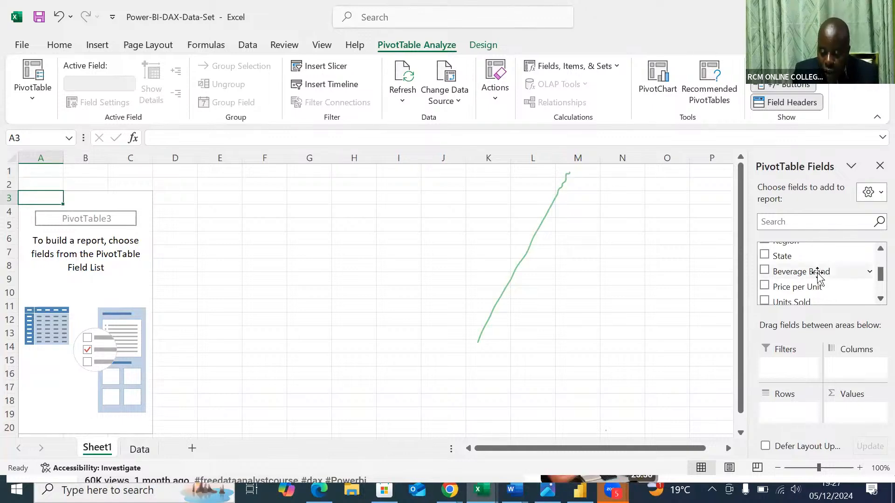
pyautogui.moveTo(818, 278); pyautogui.dragTo(805, 420)
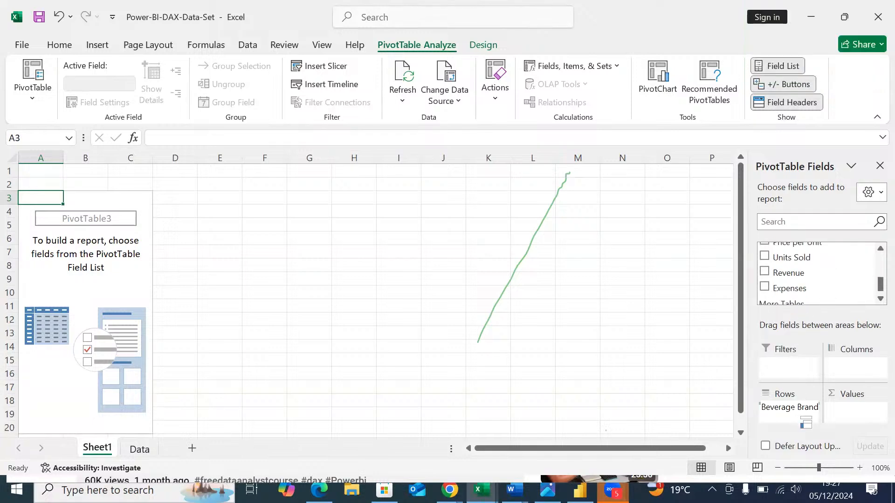
pyautogui.moveTo(805, 419); pyautogui.dragTo(789, 408)
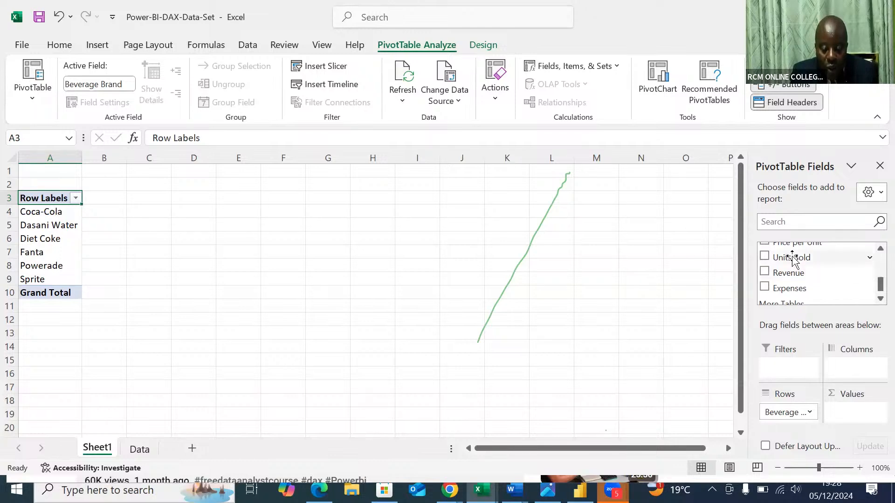
pyautogui.moveTo(792, 259); pyautogui.dragTo(847, 412)
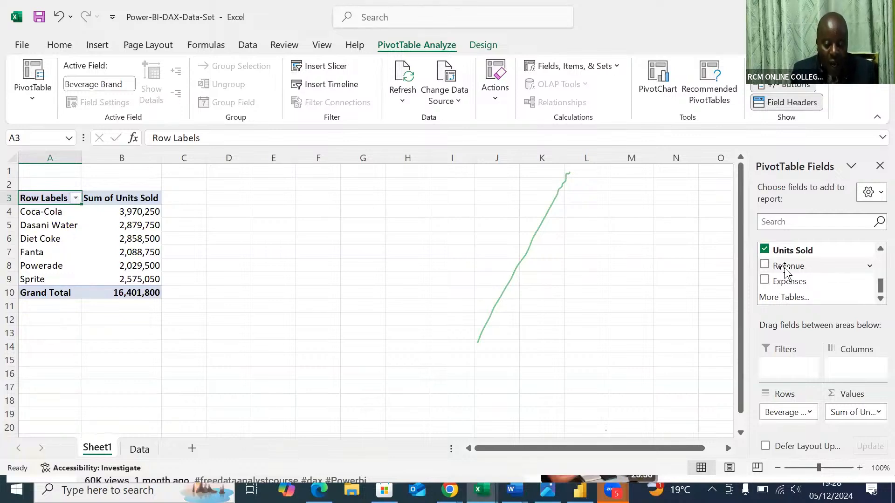
pyautogui.moveTo(785, 271); pyautogui.dragTo(851, 416)
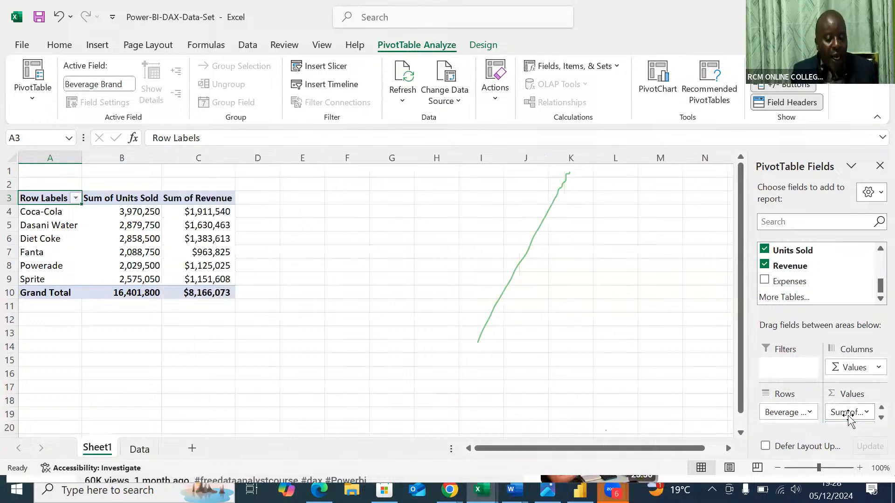
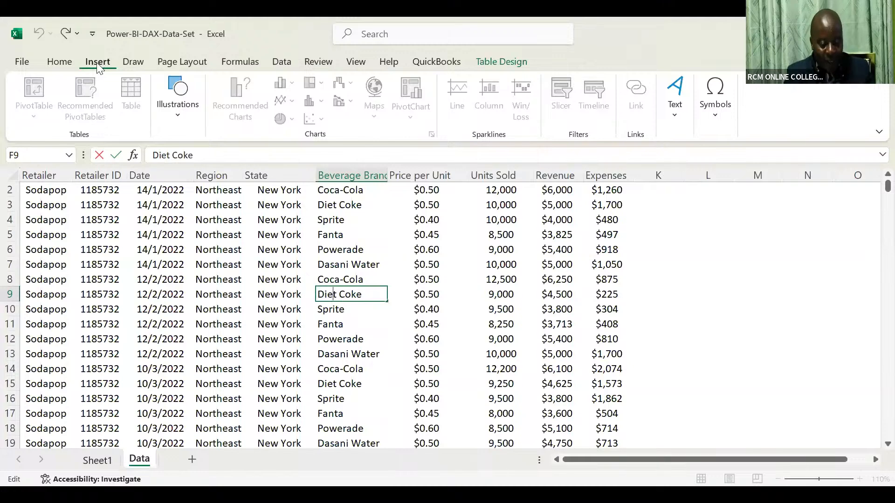
# - Collapse the ribbon and cancel the open edit of cell F9 on the Data sheet
pyautogui.doubleClick(96, 62)
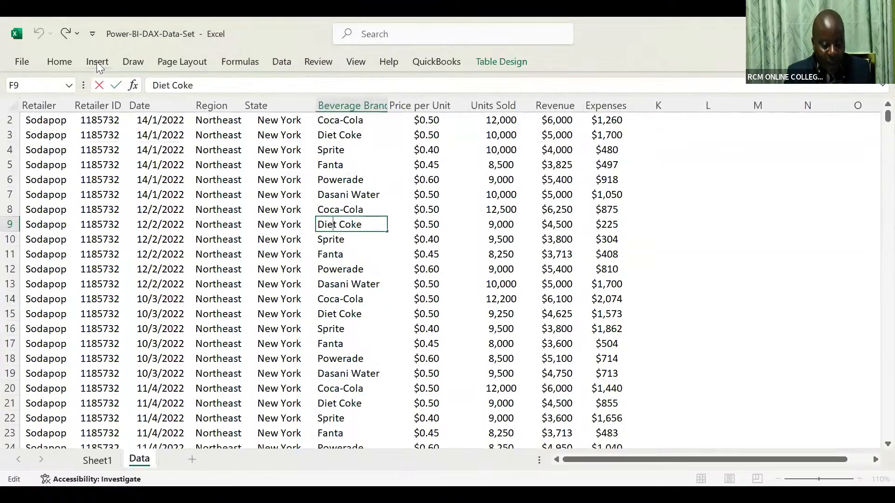
pyautogui.click(97, 61)
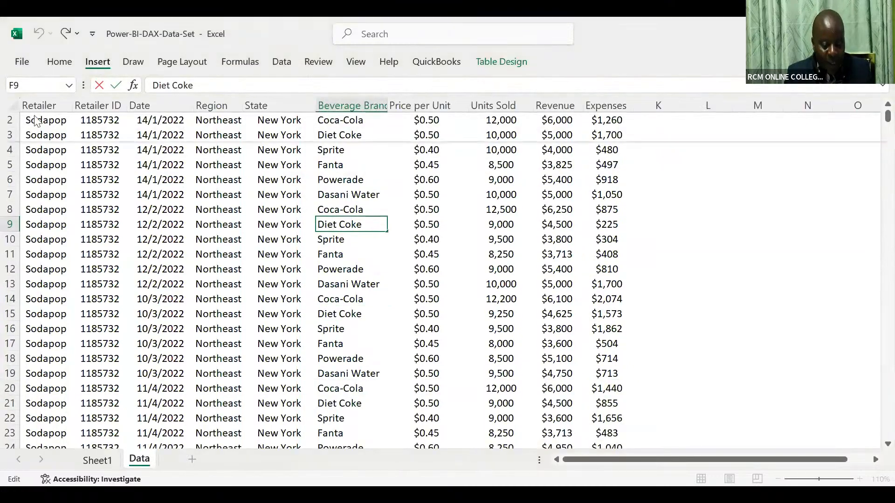
pyautogui.click(100, 63)
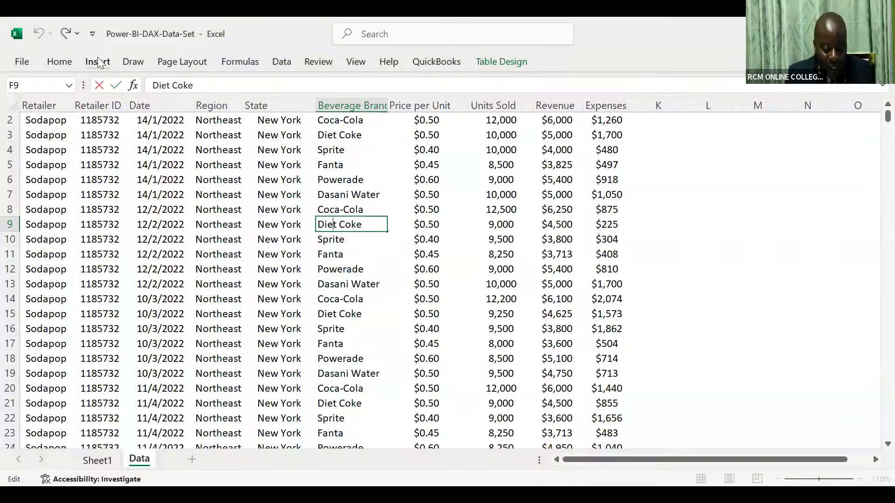
pyautogui.click(97, 63)
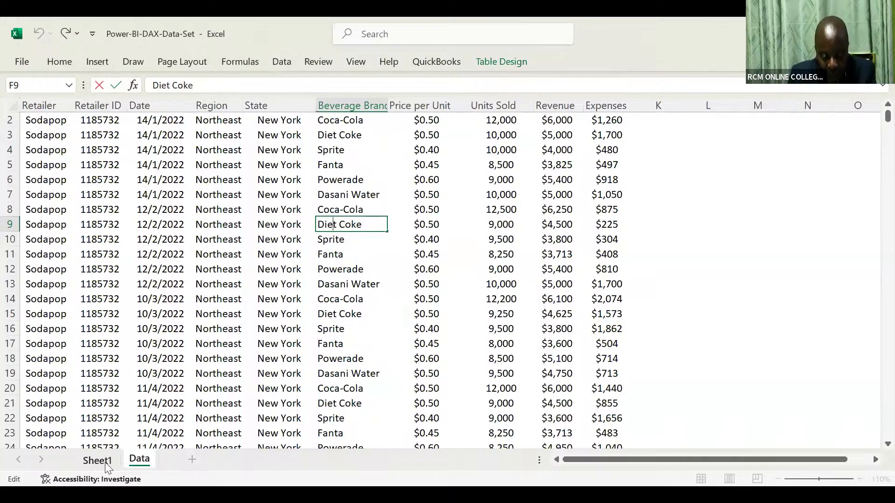
pyautogui.press('Escape')
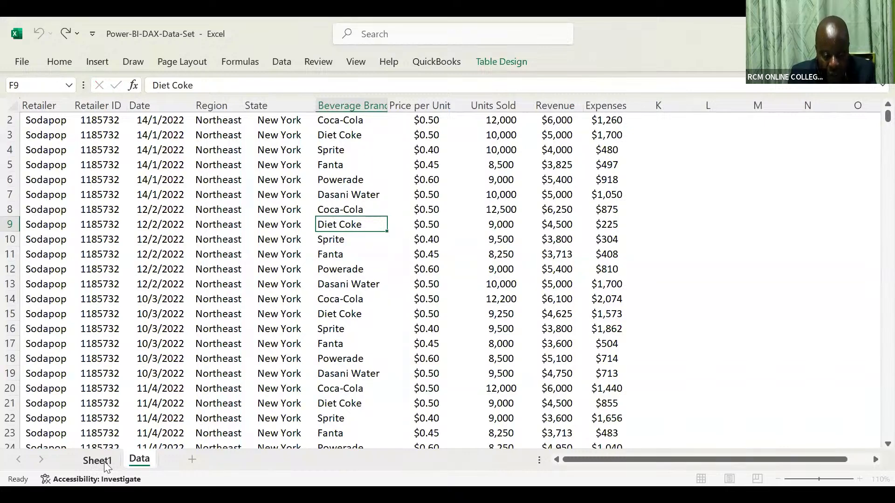
pyautogui.click(97, 461)
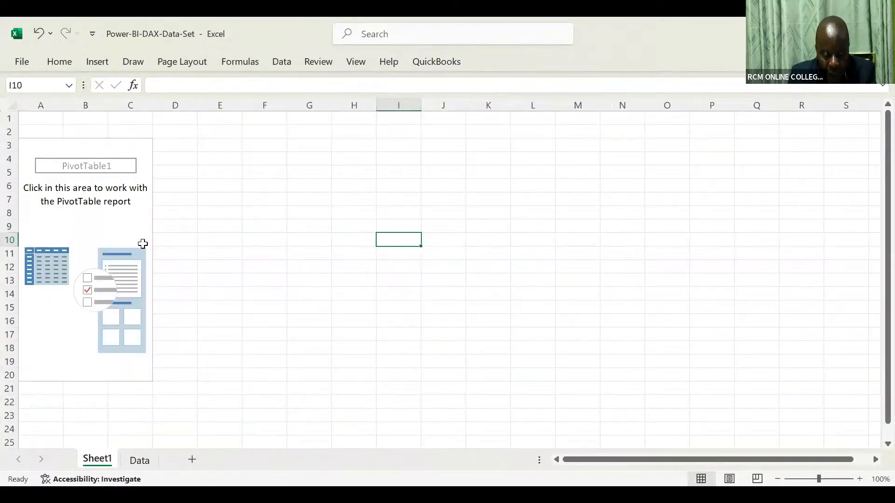
pyautogui.click(96, 63)
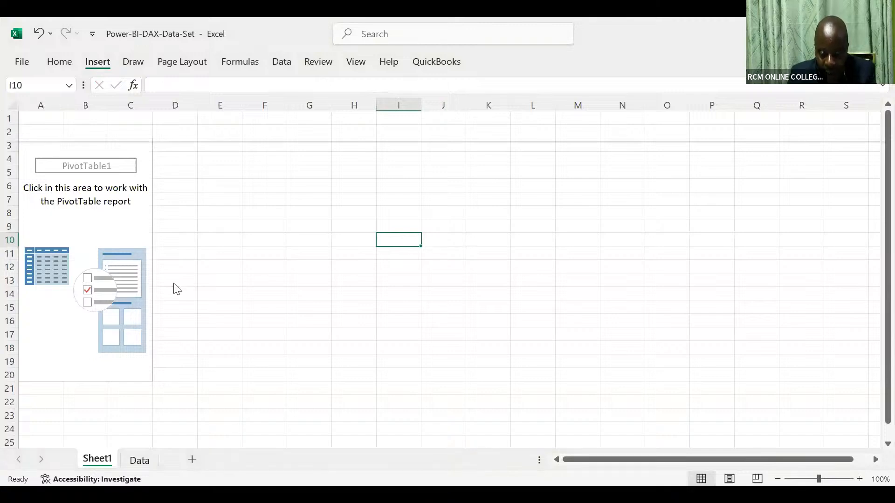
pyautogui.click(139, 459)
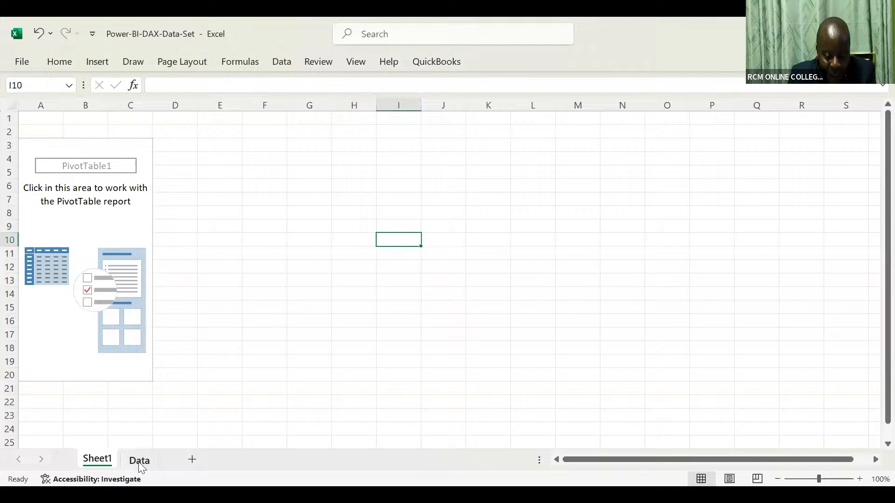
pyautogui.click(138, 463)
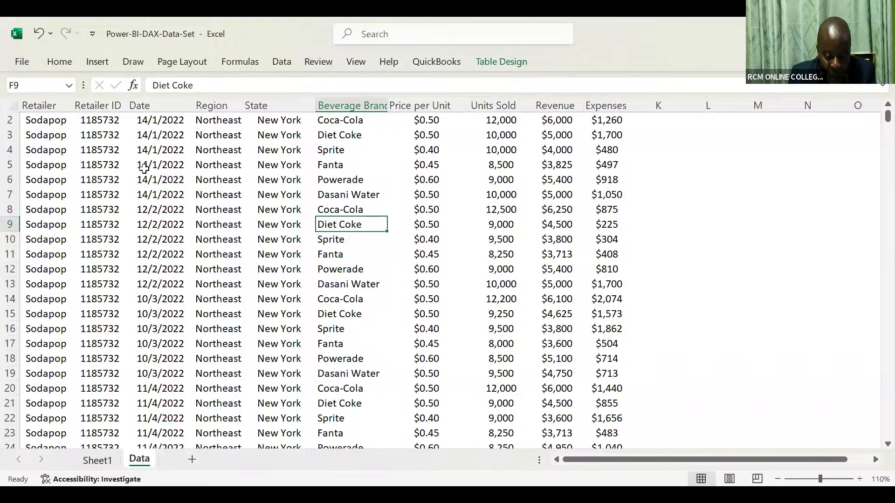
pyautogui.click(137, 194)
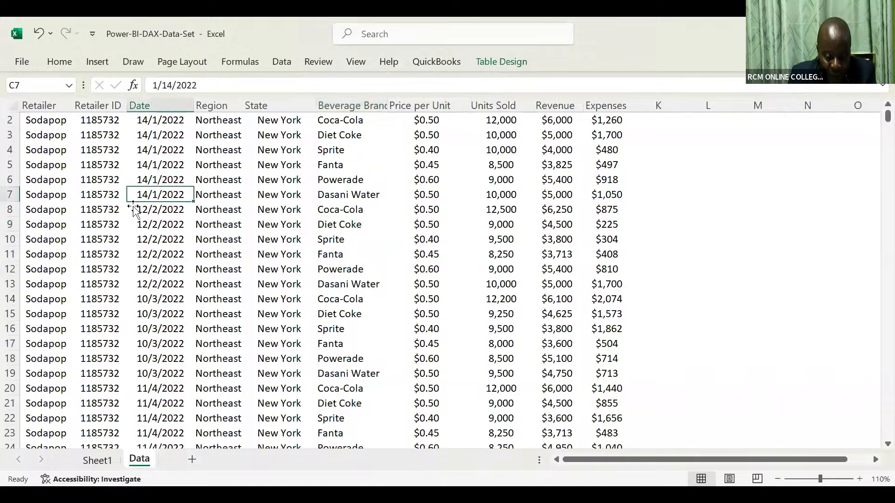
pyautogui.click(97, 461)
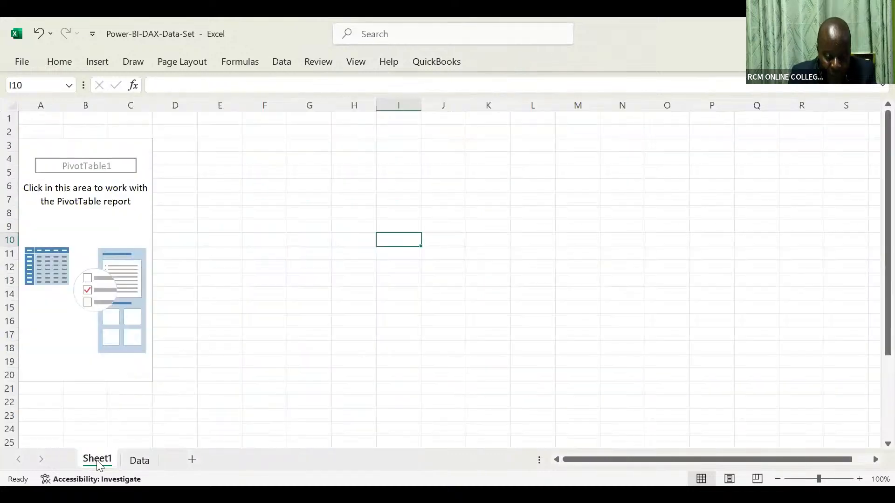
pyautogui.click(431, 292)
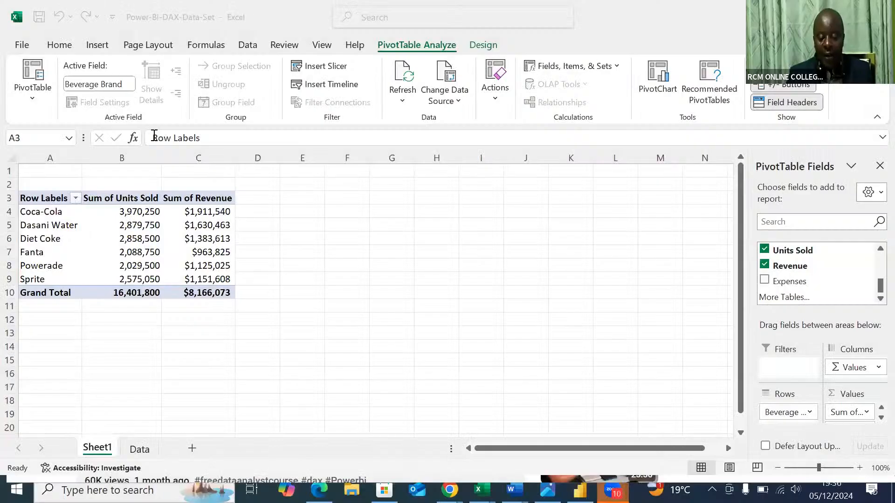
# - Return to the Data sheet and create another PivotTable from Table1 on its own new worksheet
pyautogui.click(140, 449)
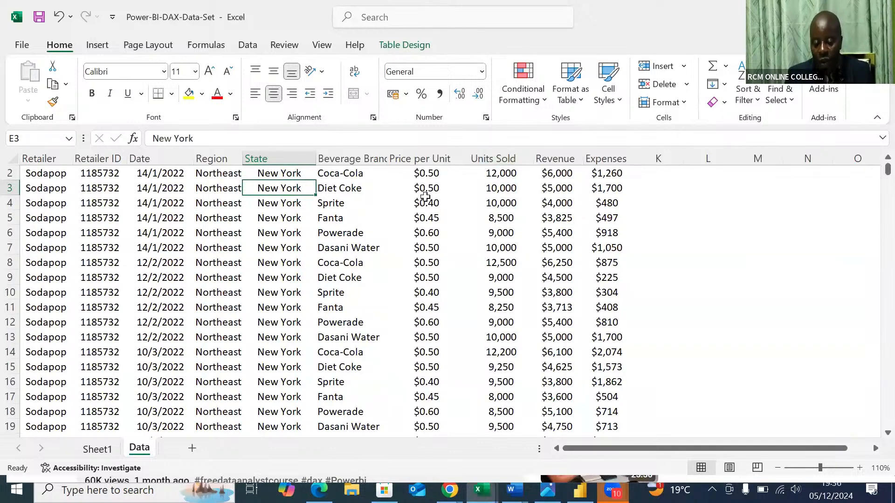
pyautogui.click(330, 250)
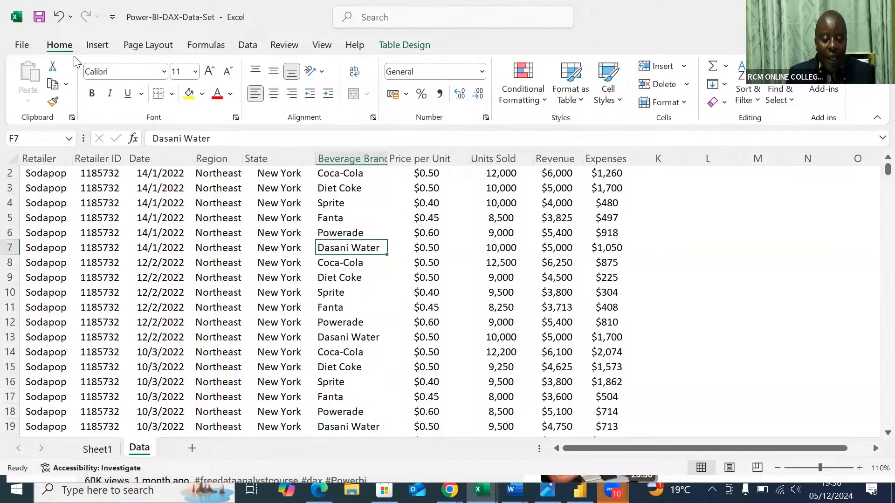
pyautogui.click(98, 47)
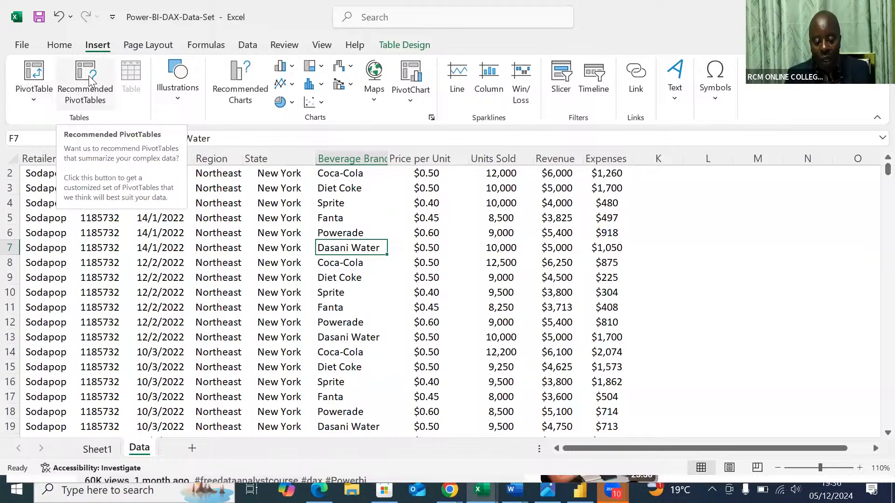
pyautogui.click(28, 80)
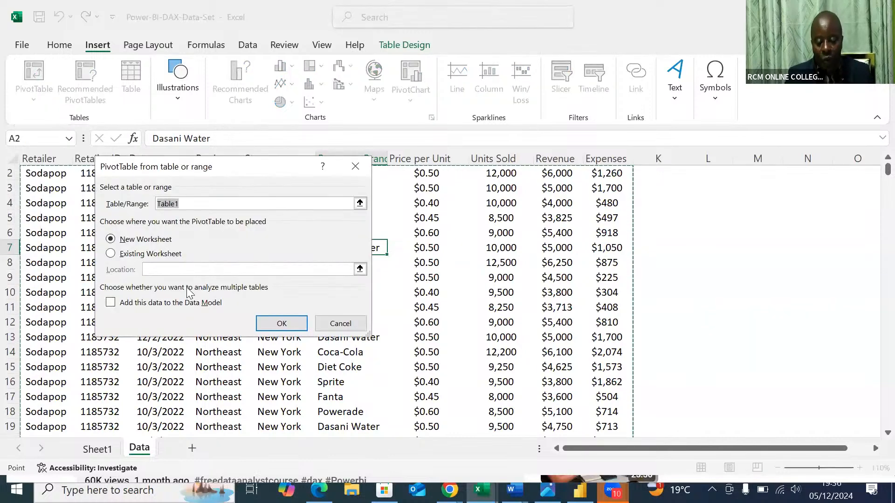
pyautogui.click(282, 325)
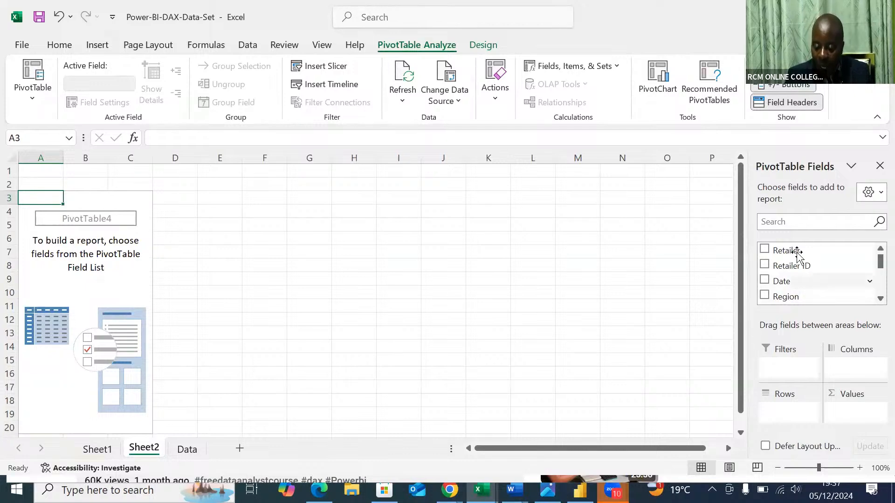
# - Add the Beverage Brand field to the rows of the new PivotTable
pyautogui.click(876, 299)
pyautogui.click(879, 299)
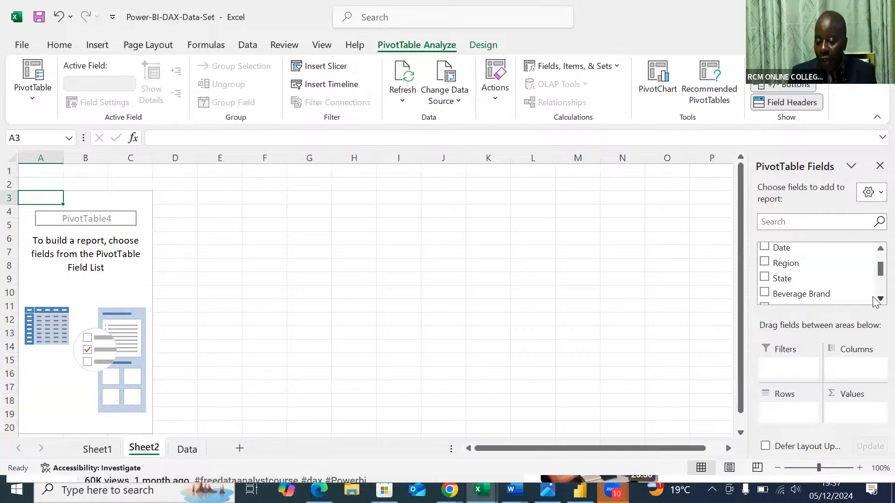
pyautogui.moveTo(813, 296); pyautogui.dragTo(789, 415)
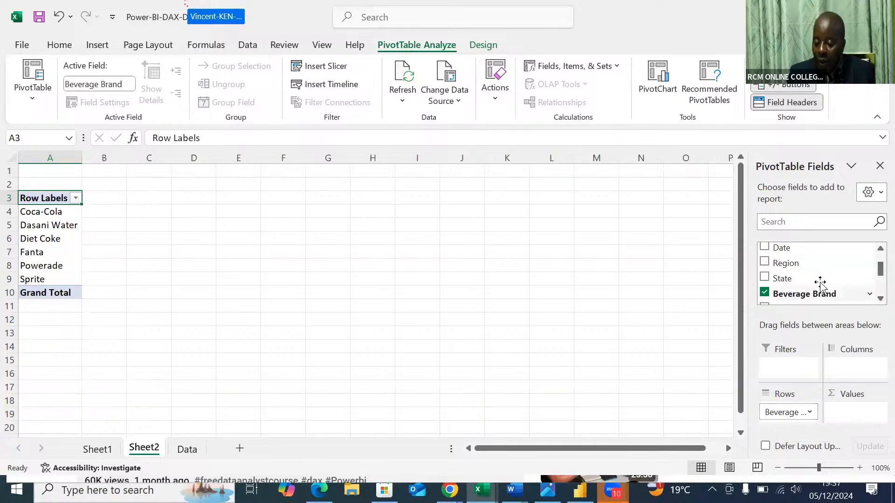
pyautogui.scroll(-2, 873, 301)
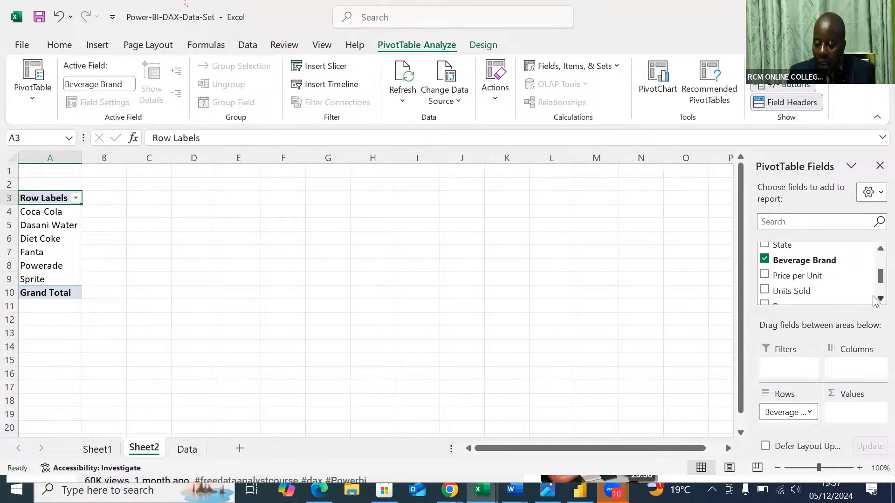
# - Add Revenue and Units Sold as summed values to the PivotTable of beverage brands
pyautogui.scroll(-1, 874, 301)
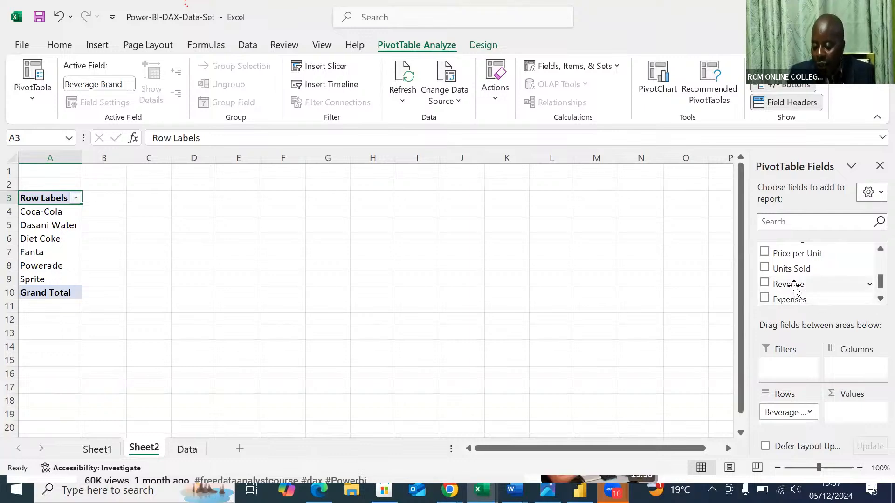
pyautogui.moveTo(794, 287); pyautogui.dragTo(846, 410)
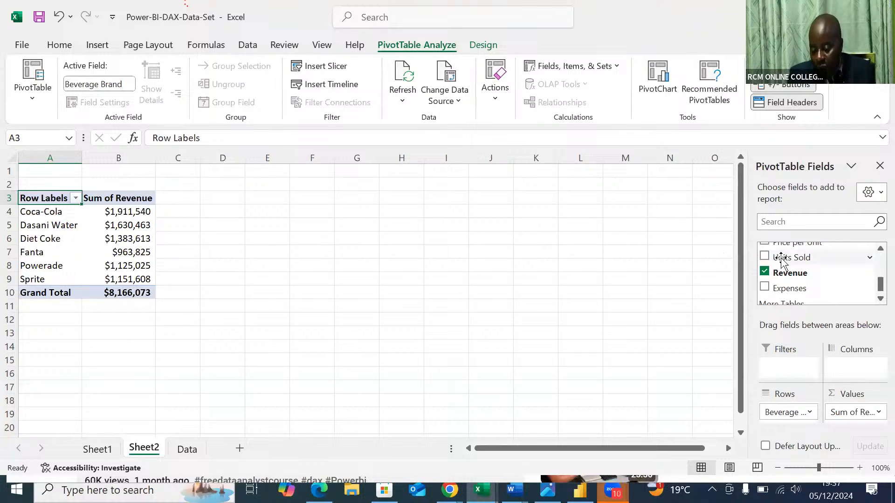
pyautogui.moveTo(782, 261); pyautogui.dragTo(854, 417)
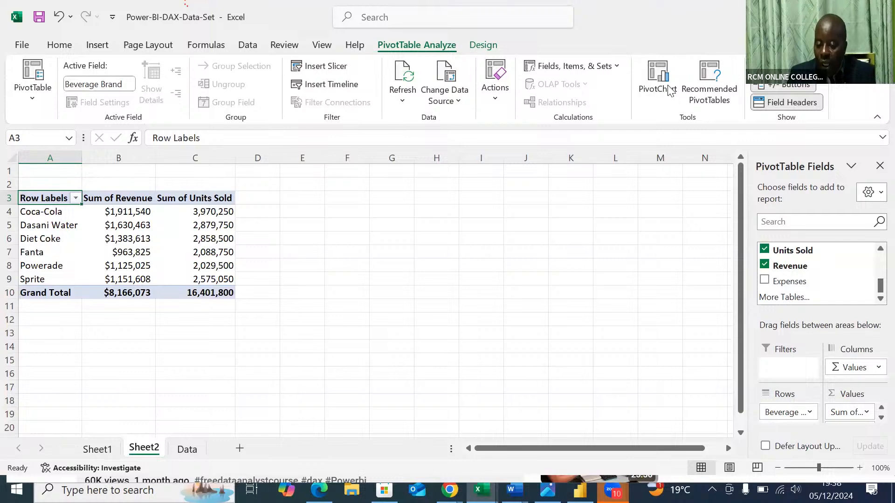
# - Insert a Clustered Column PivotChart from the PivotTable and move it clear of the table, over about columns F to M
pyautogui.click(658, 74)
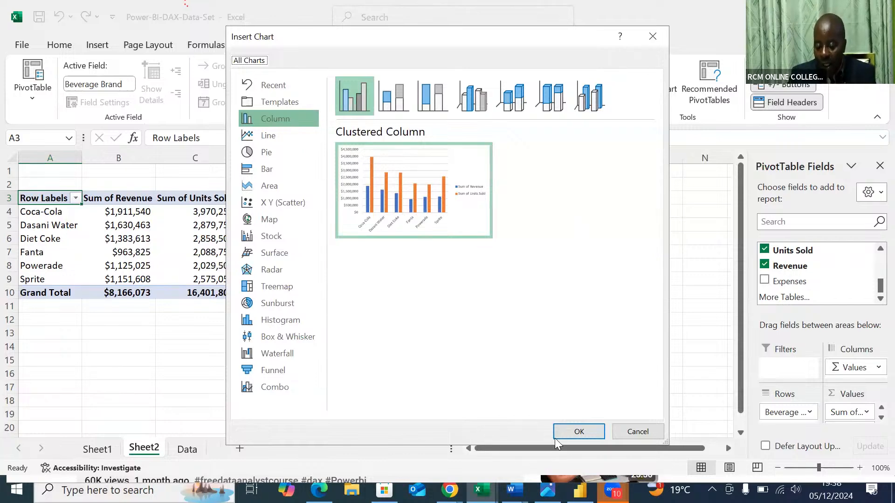
pyautogui.click(565, 433)
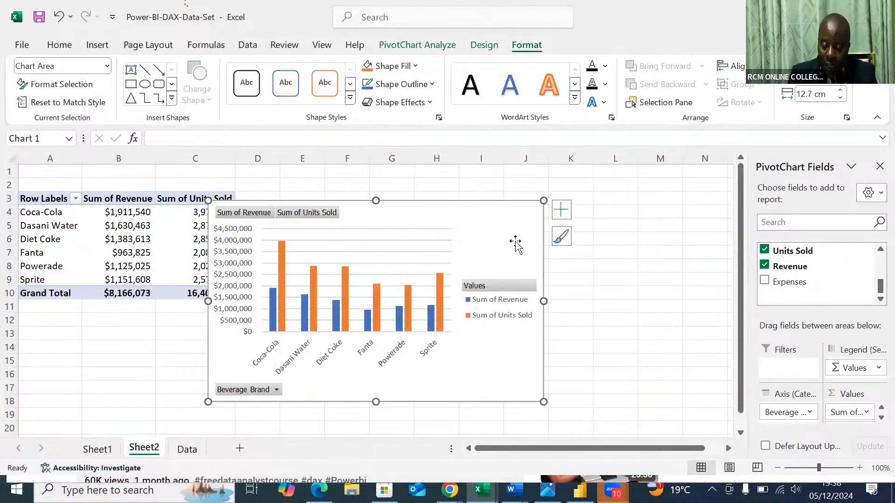
pyautogui.moveTo(513, 215); pyautogui.dragTo(637, 191)
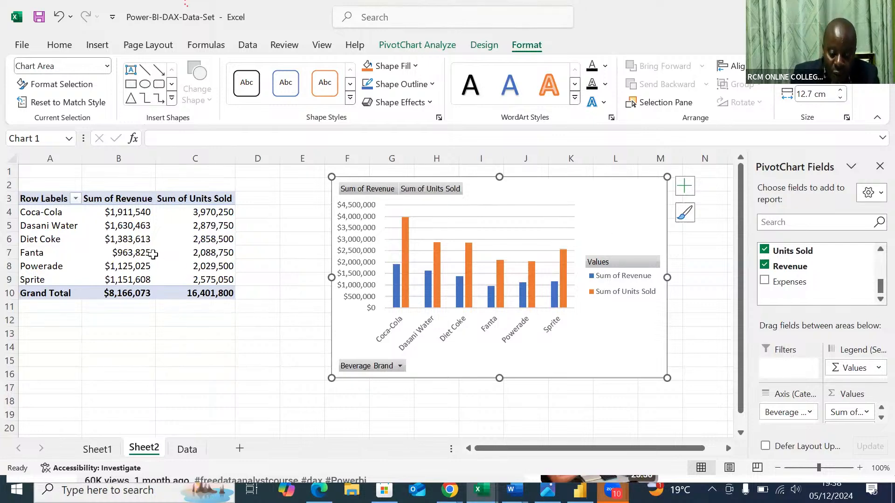
# - Filter the PivotChart's Beverage Brand field to exclude Dasani Water and Diet Coke
pyautogui.moveTo(153, 254)
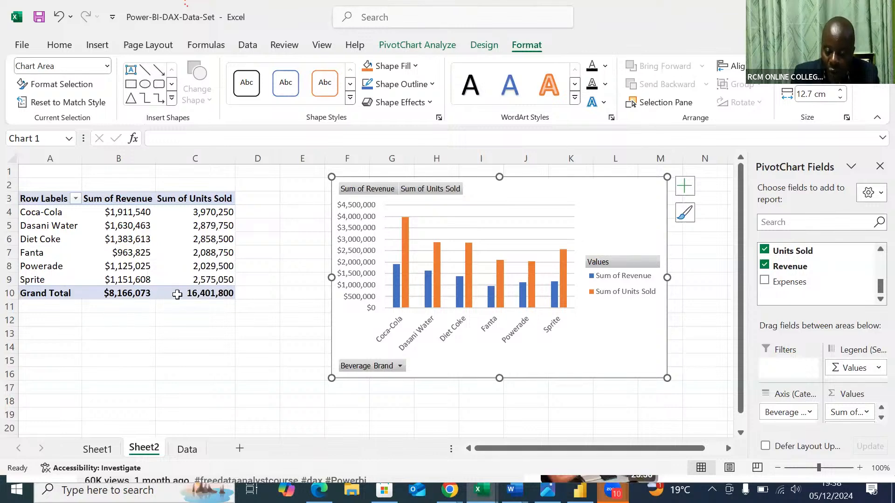
pyautogui.moveTo(177, 293)
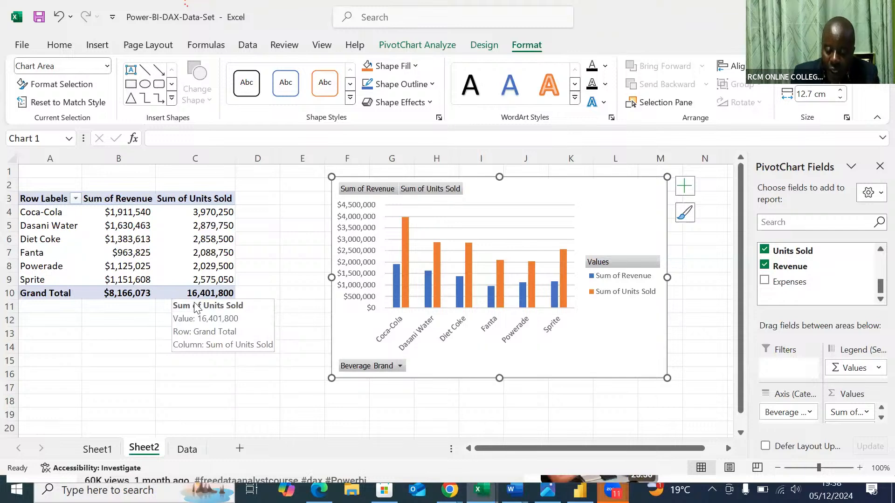
pyautogui.click(400, 366)
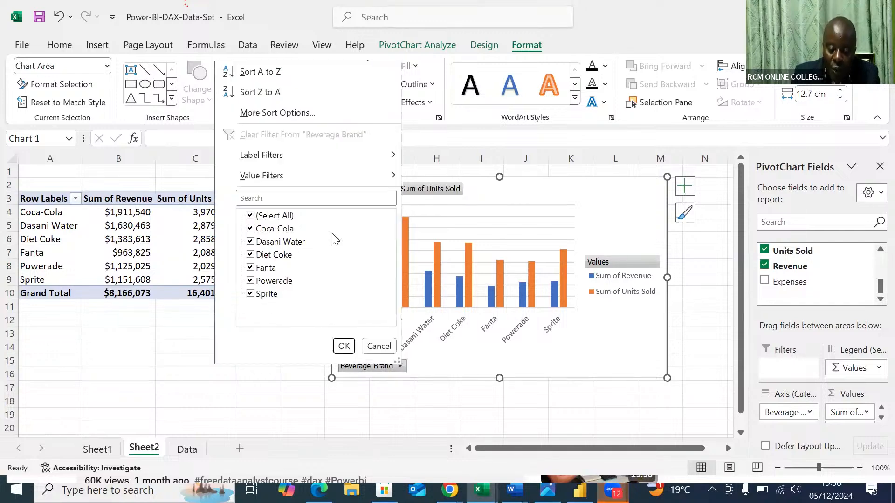
pyautogui.click(250, 242)
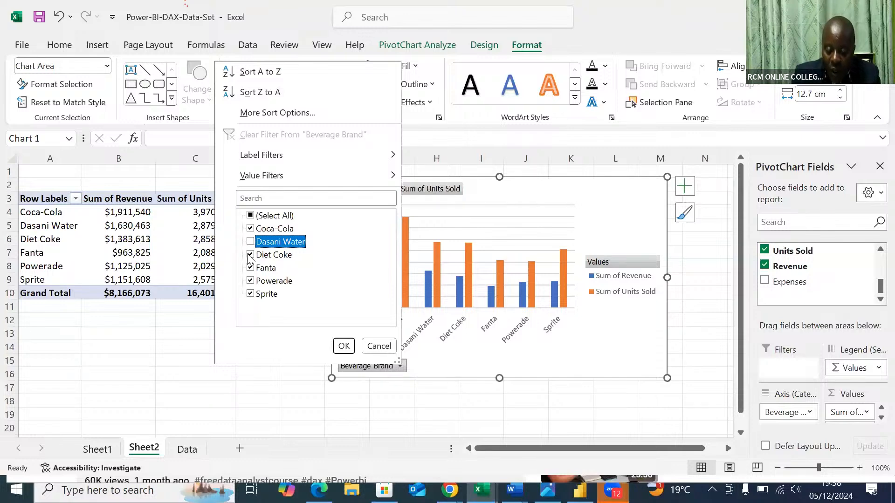
pyautogui.click(250, 255)
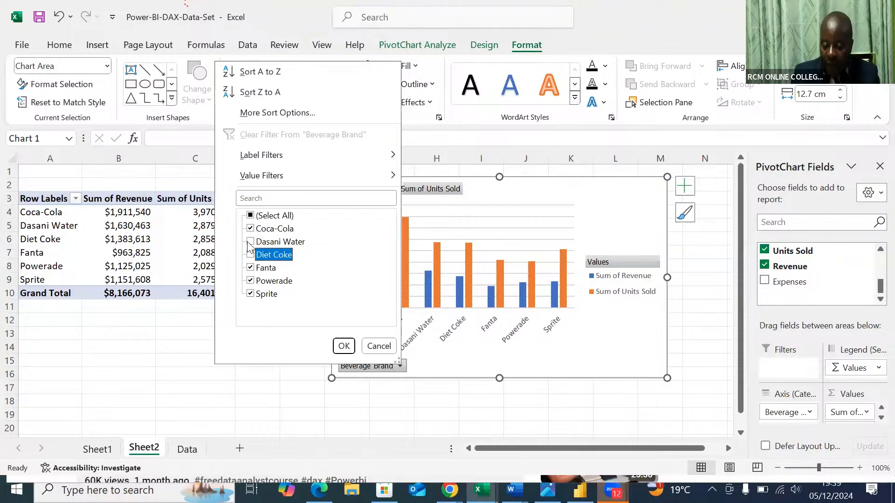
pyautogui.click(343, 348)
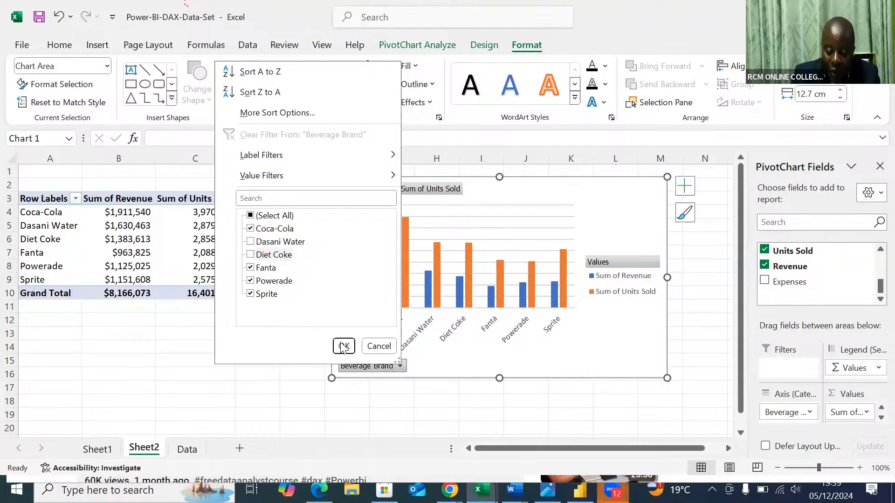
pyautogui.click(343, 347)
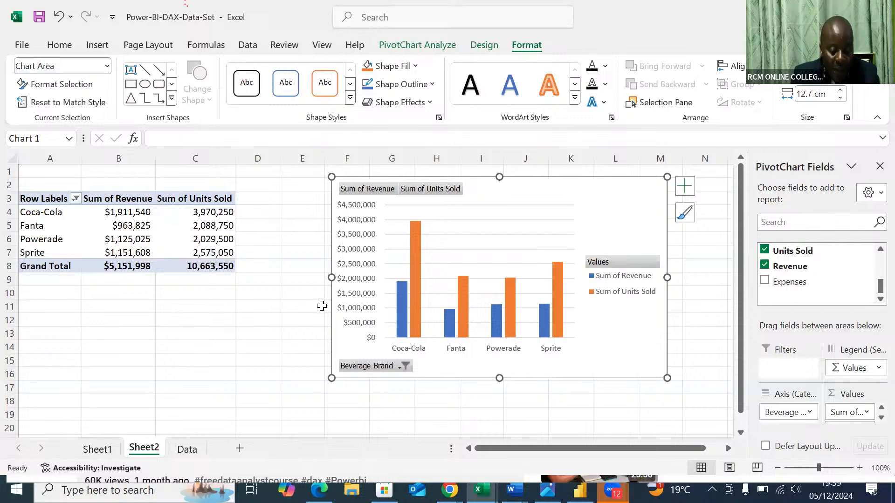
# - Change the PivotChart's Beverage Brand filter to include only Fanta and Sprite
pyautogui.click(404, 367)
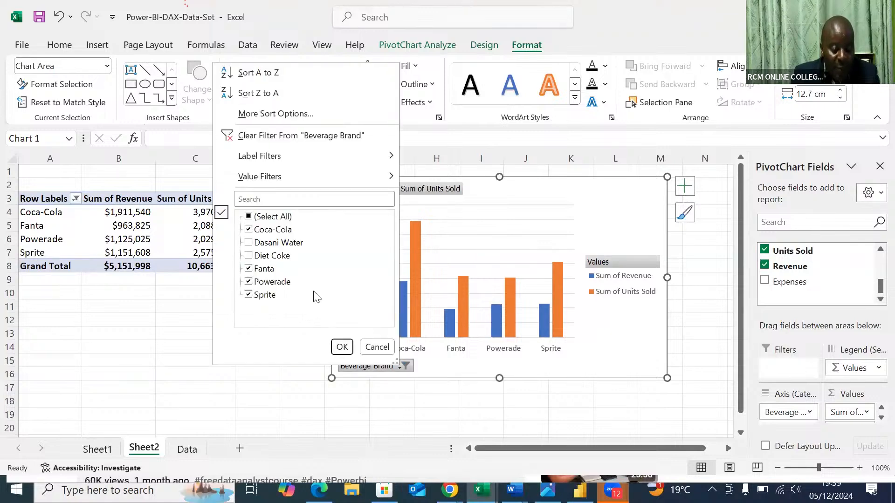
pyautogui.click(249, 230)
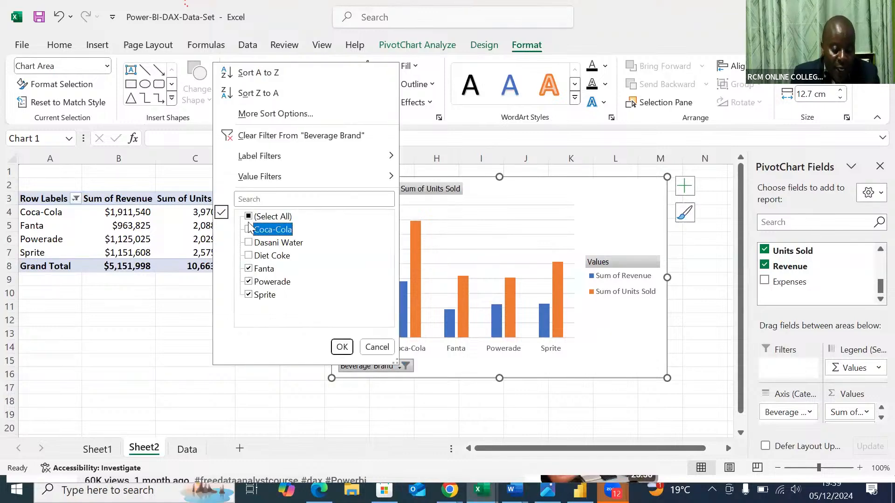
pyautogui.click(248, 217)
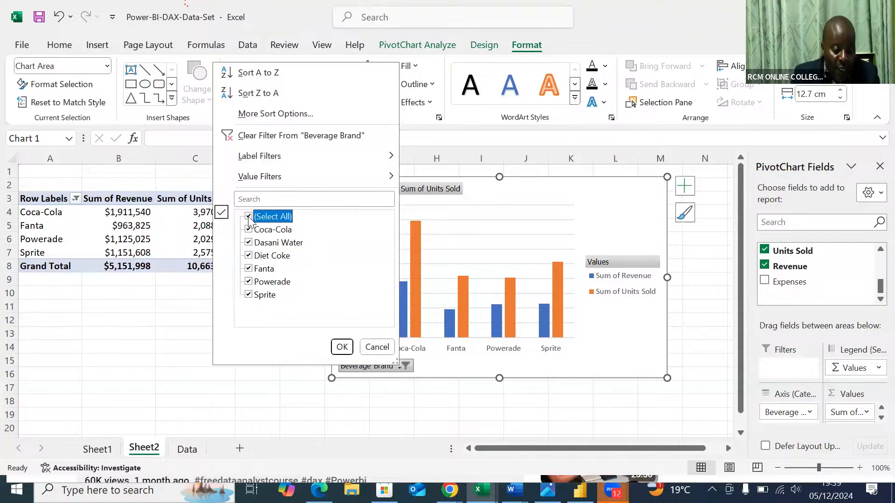
pyautogui.click(249, 217)
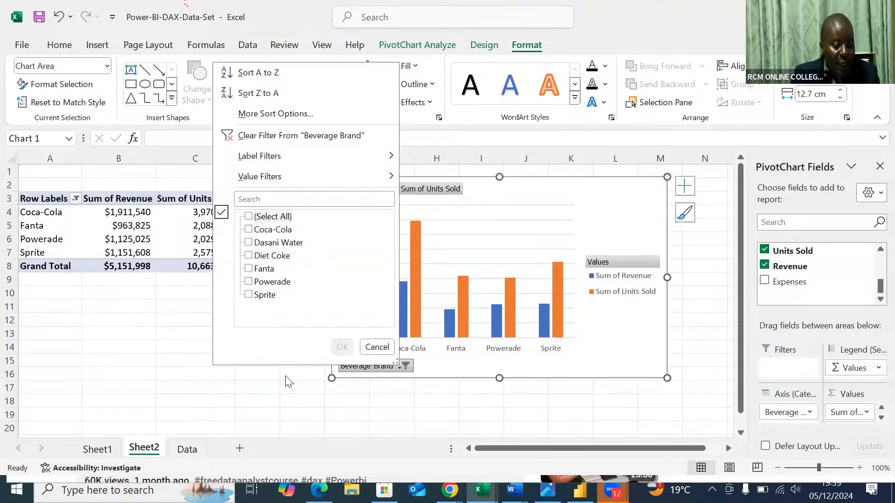
pyautogui.click(249, 295)
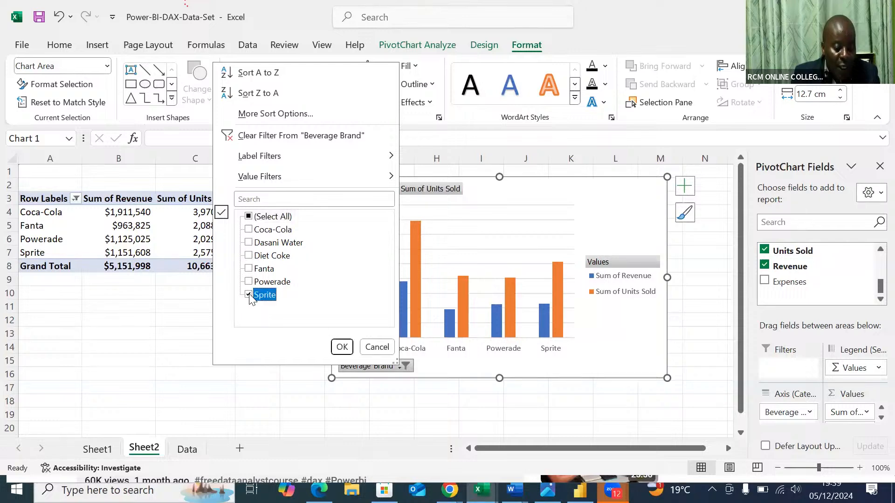
pyautogui.click(250, 269)
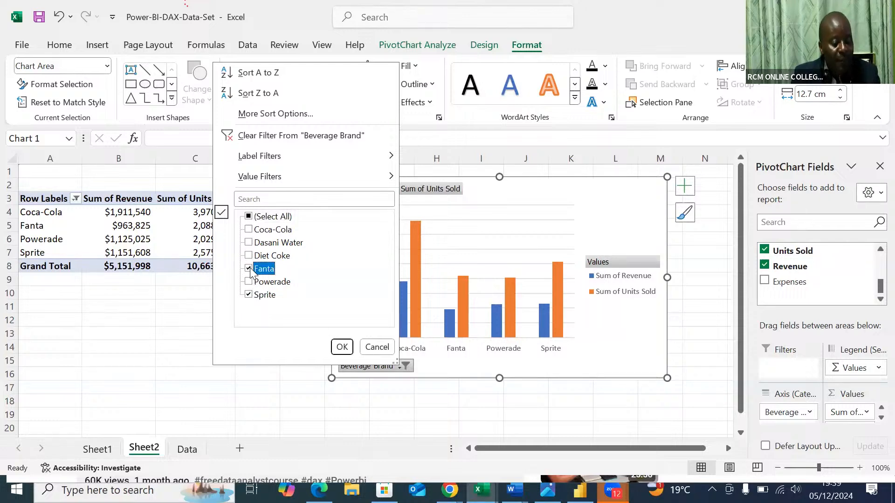
pyautogui.click(339, 347)
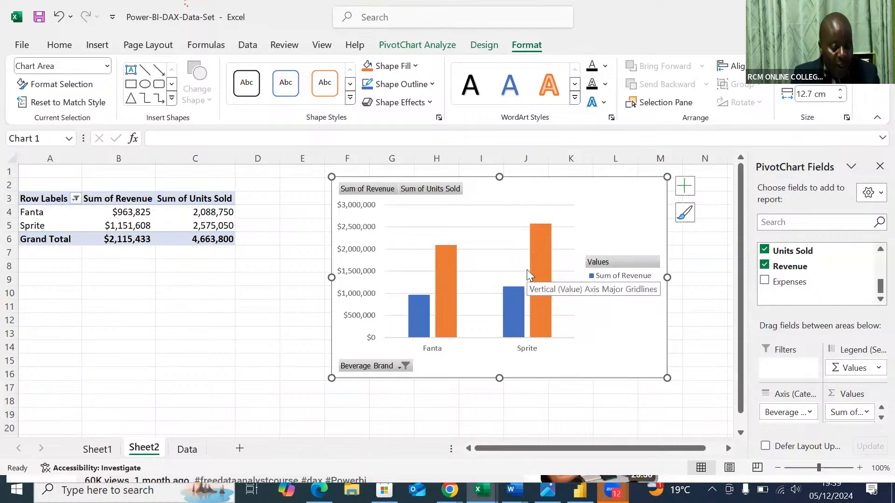
pyautogui.moveTo(510, 294)
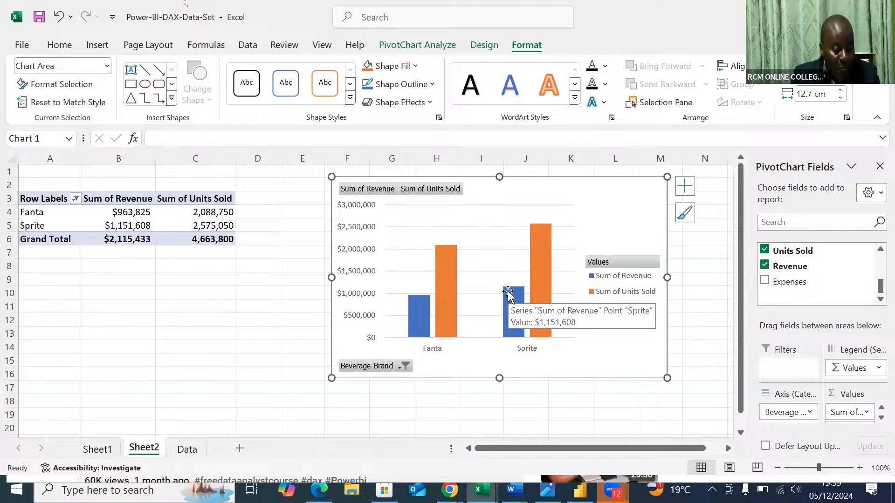
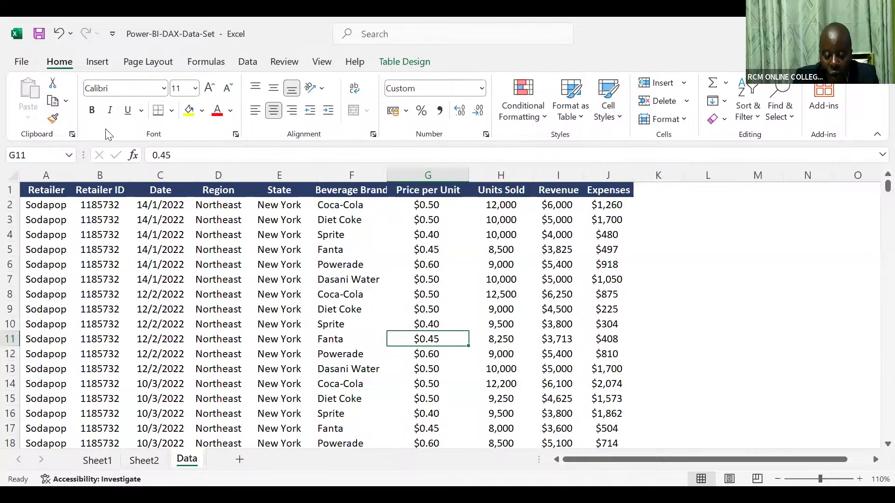
# - Create another PivotTable from Table1 on the Data sheet, placed on a new worksheet
pyautogui.scroll(-1, 106, 135)
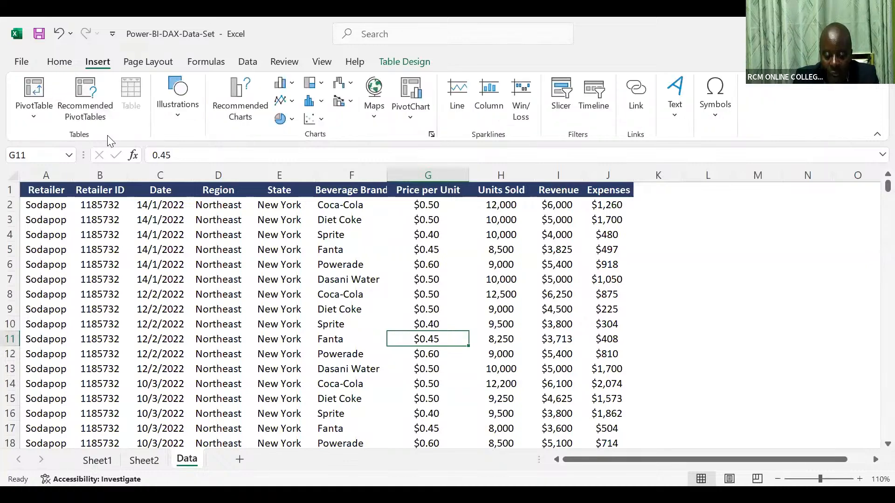
pyautogui.press('v')
pyautogui.press('t')
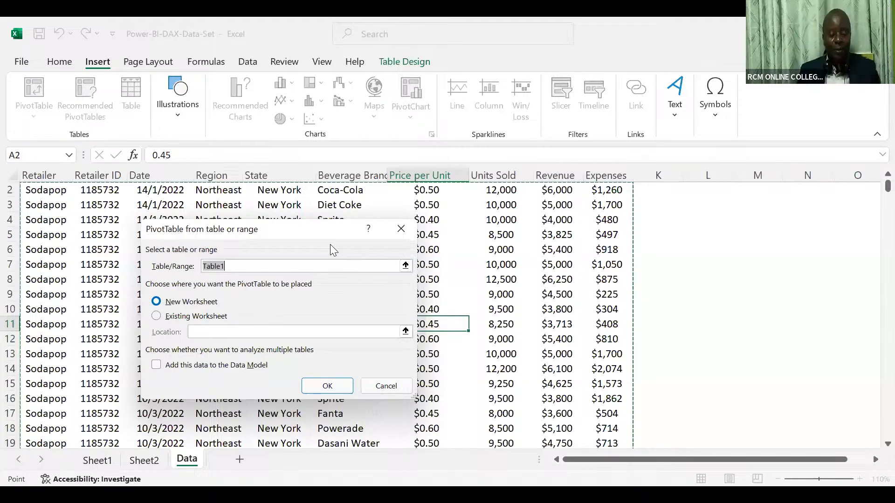
pyautogui.press('Escape')
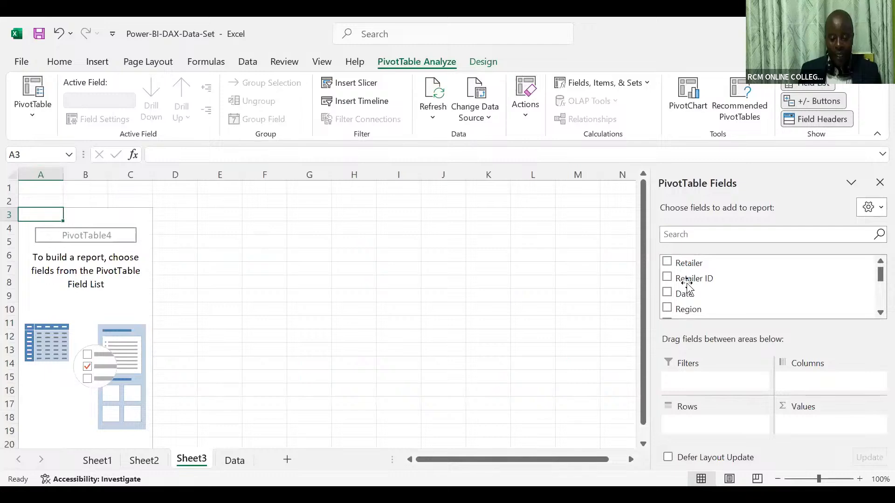
# - Add Beverage Brand to the rows and Units Sold to the values of the new PivotTable
pyautogui.scroll(-1, 671, 272)
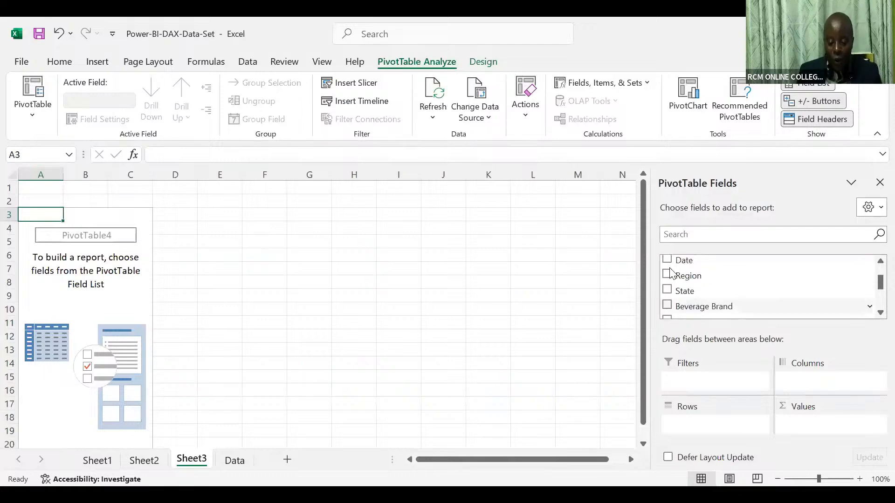
pyautogui.scroll(-1, 674, 274)
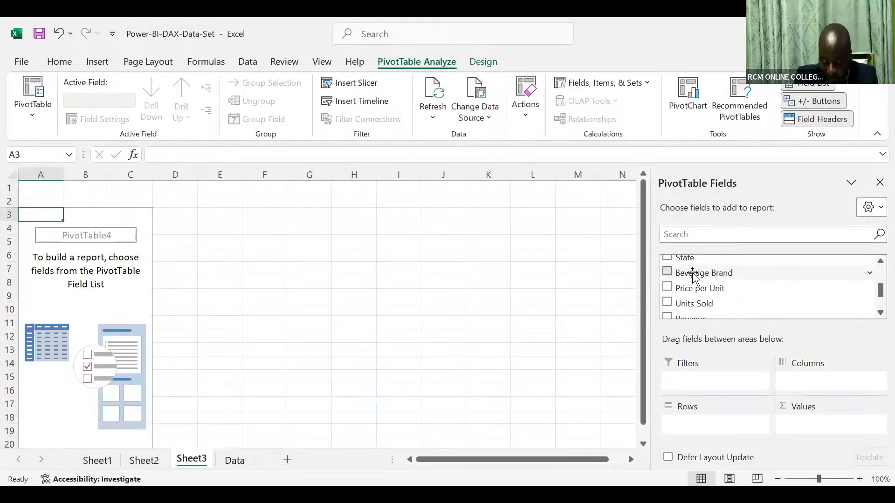
pyautogui.click(693, 274)
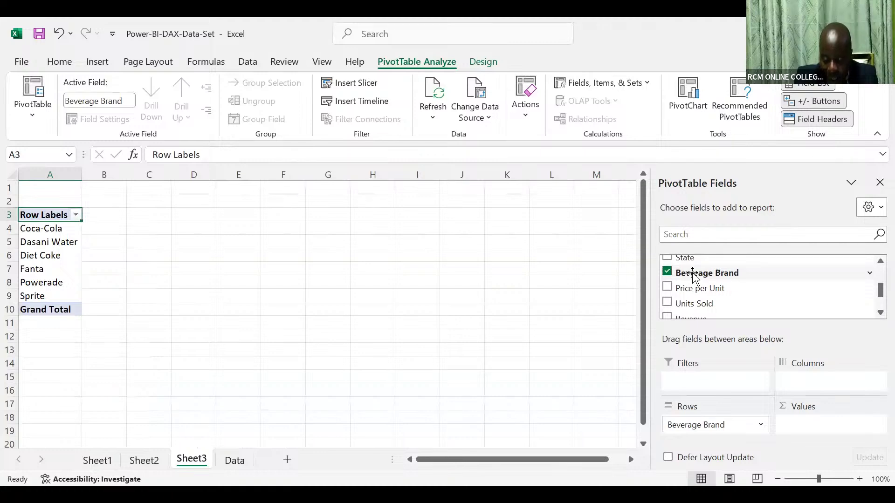
pyautogui.click(668, 303)
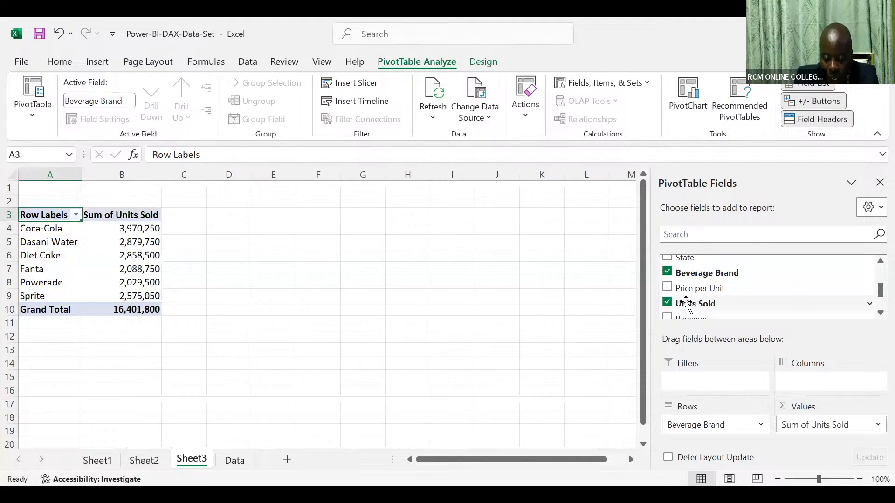
# - Add a second Units Sold sum and the Revenue field to the PivotTable's values
pyautogui.moveTo(716, 320); pyautogui.dragTo(799, 425)
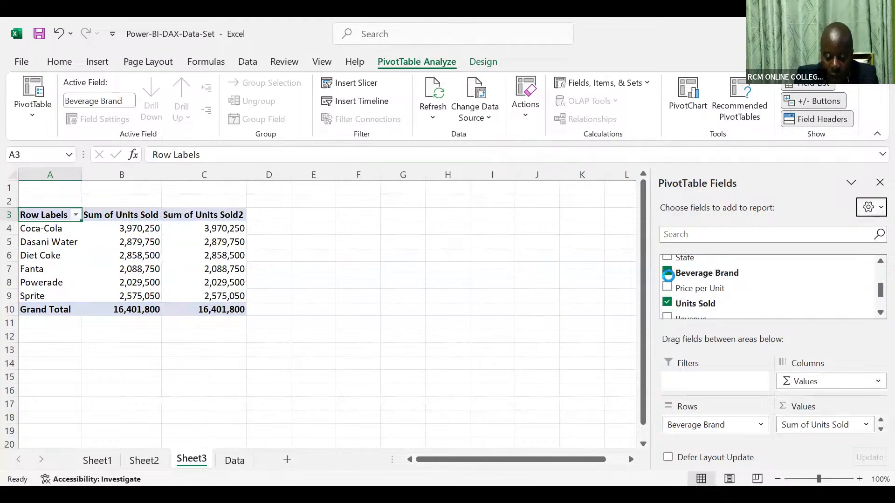
pyautogui.scroll(-2, 673, 284)
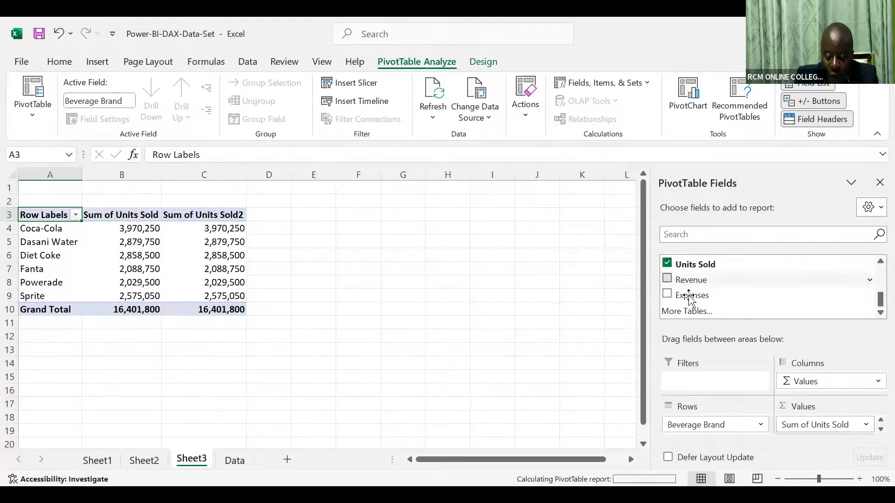
pyautogui.click(689, 287)
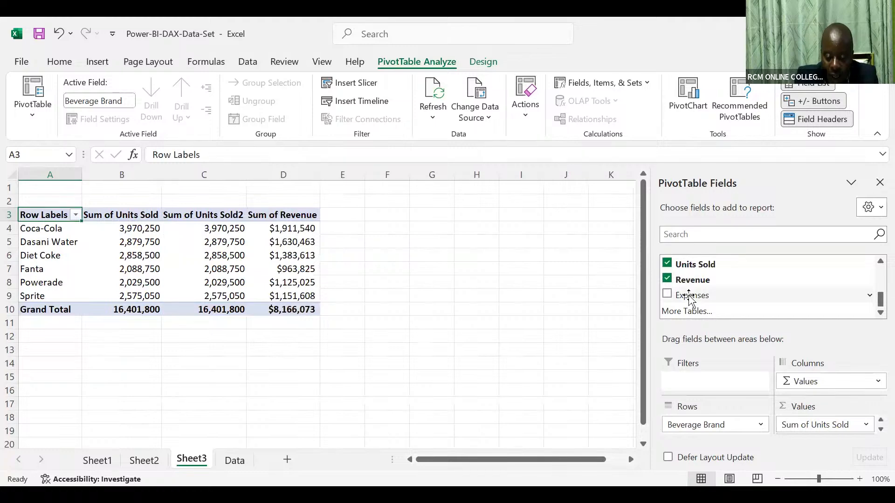
# - Remove the Units Sold field from the PivotTable so that only Revenue is summed by brand
pyautogui.scroll(1, 689, 298)
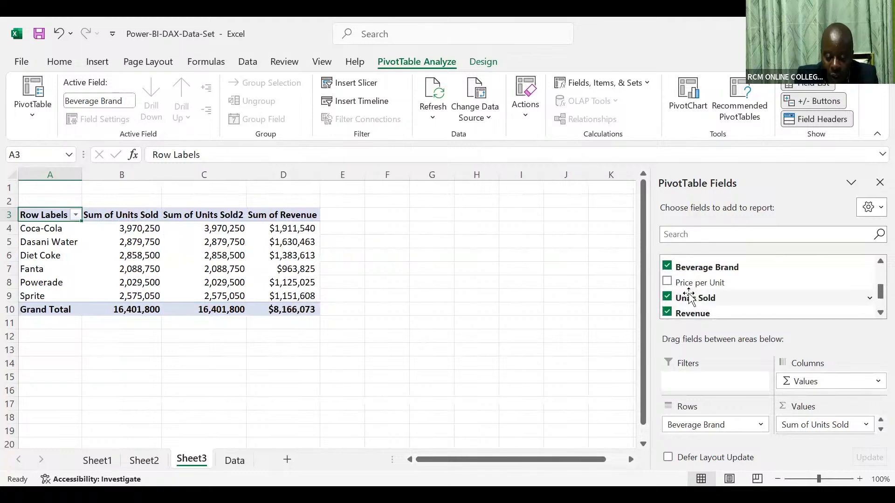
pyautogui.scroll(3, 688, 299)
pyautogui.scroll(-4, 688, 297)
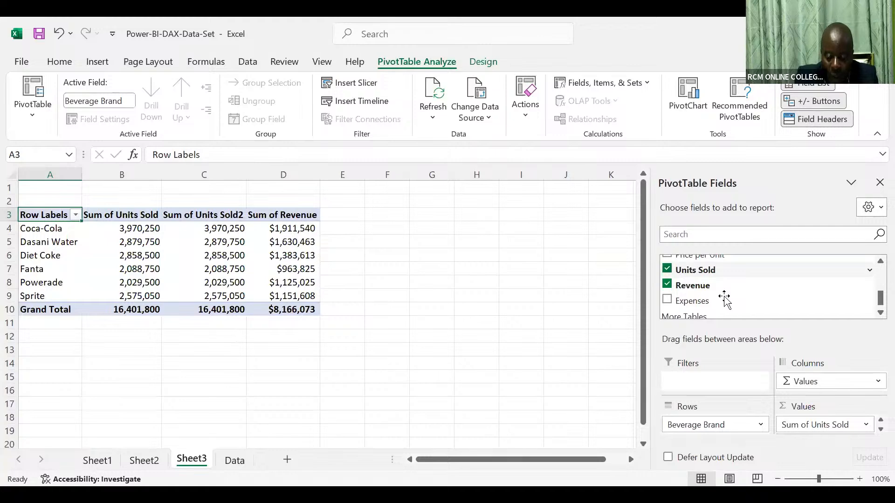
pyautogui.click(667, 269)
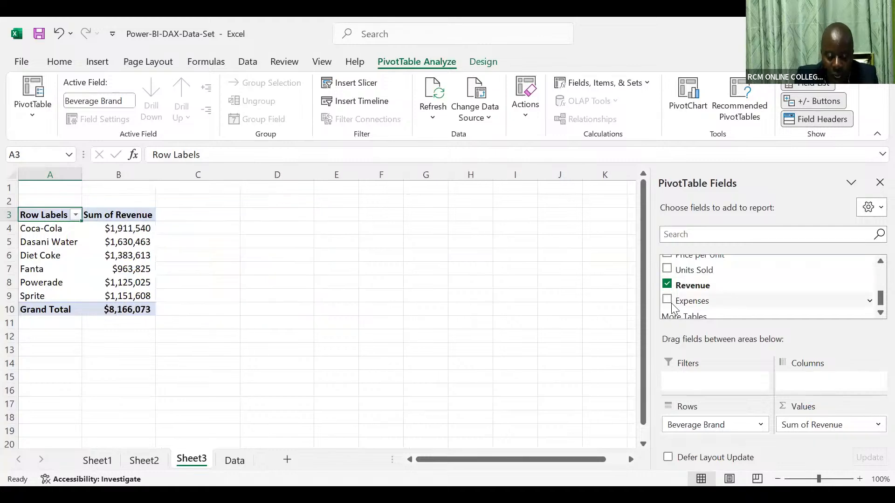
# - Add Units Sold to the PivotTable's values twice alongside Revenue and insert a clustered column PivotChart from it
pyautogui.scroll(2, 671, 303)
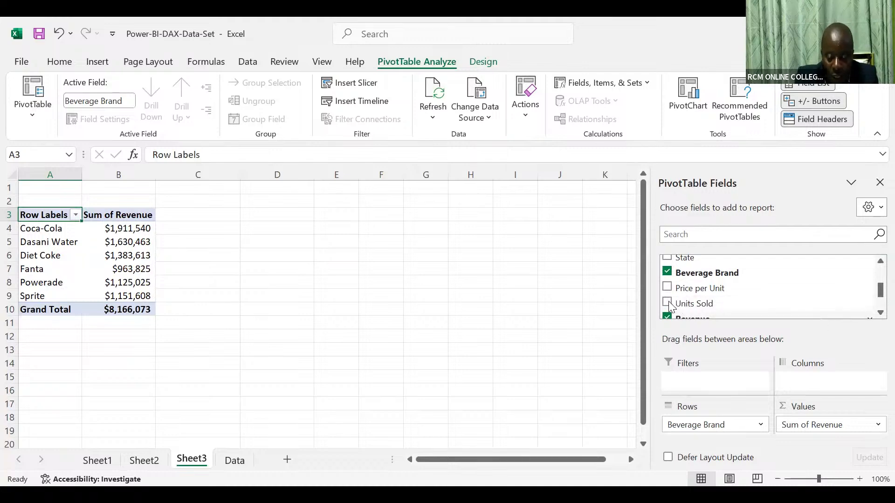
pyautogui.moveTo(678, 304); pyautogui.dragTo(738, 348)
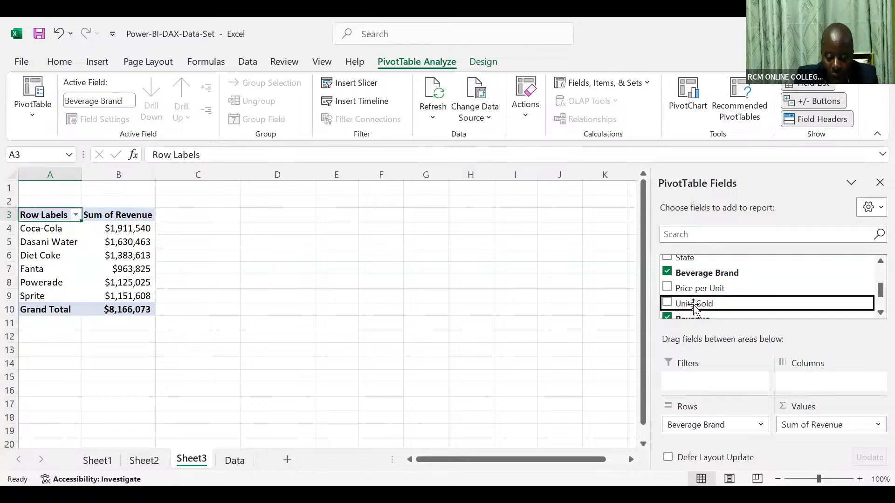
pyautogui.moveTo(693, 305); pyautogui.dragTo(805, 425)
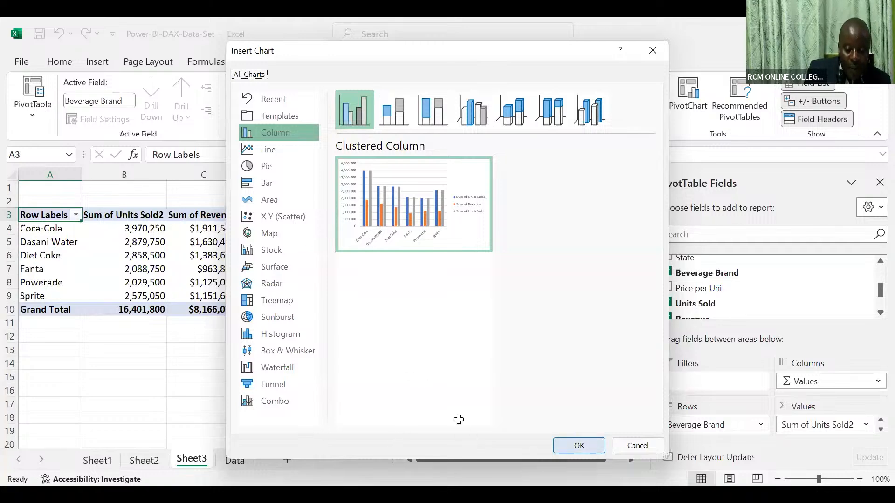
pyautogui.press('Return')
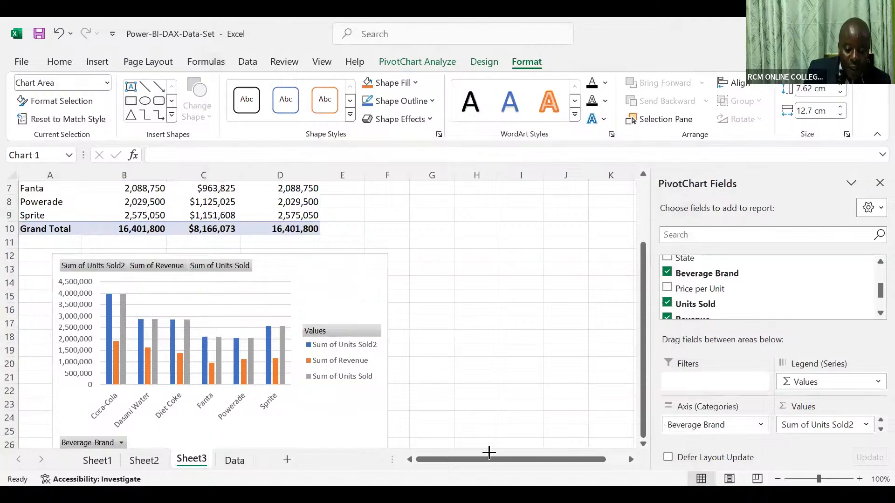
# - Try enlarging the PivotChart to about 12.83 cm high and 19.09 cm wide, and undo all the resizing
pyautogui.click(448, 347)
pyautogui.scroll(-3, 473, 303)
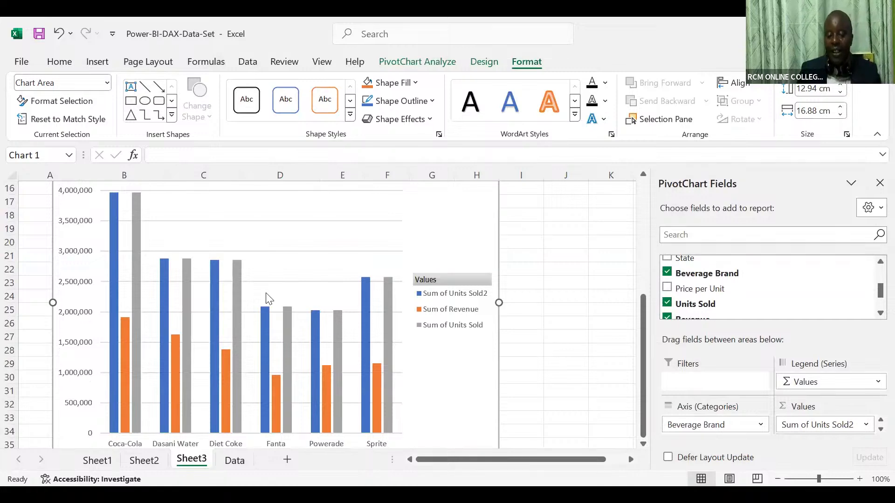
pyautogui.scroll(-3, 266, 298)
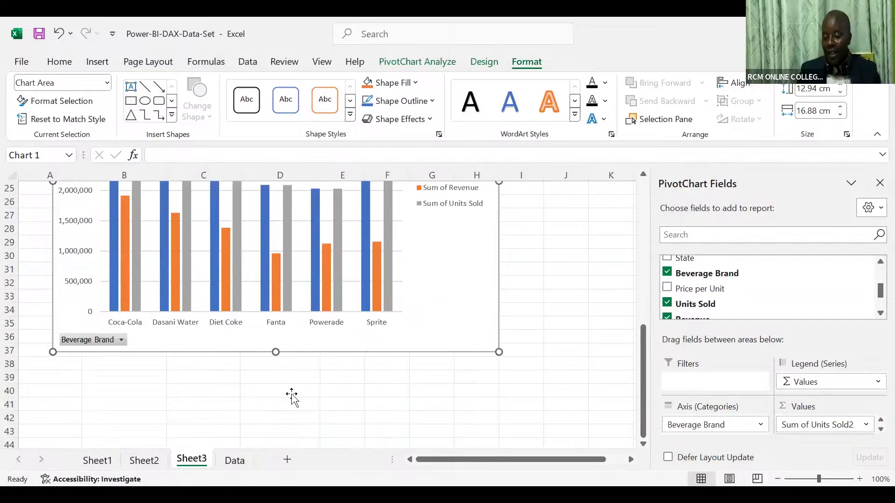
pyautogui.scroll(2, 292, 395)
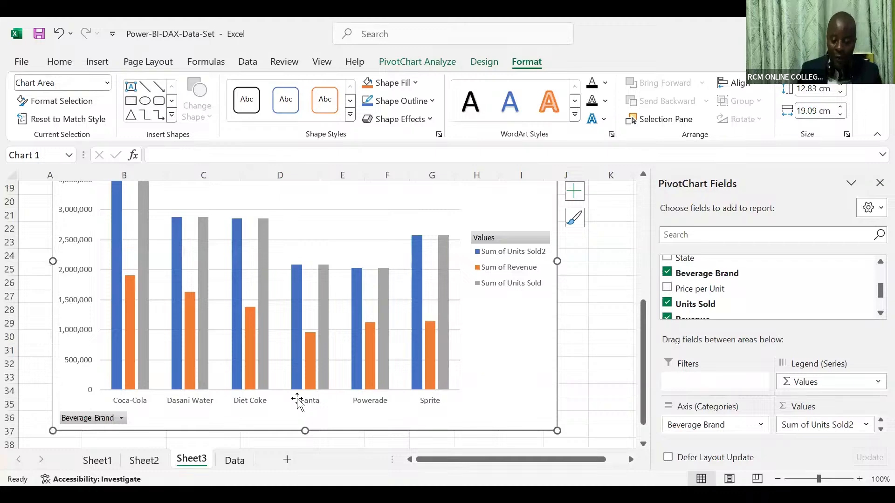
pyautogui.hotkey('ctrl', 'z')
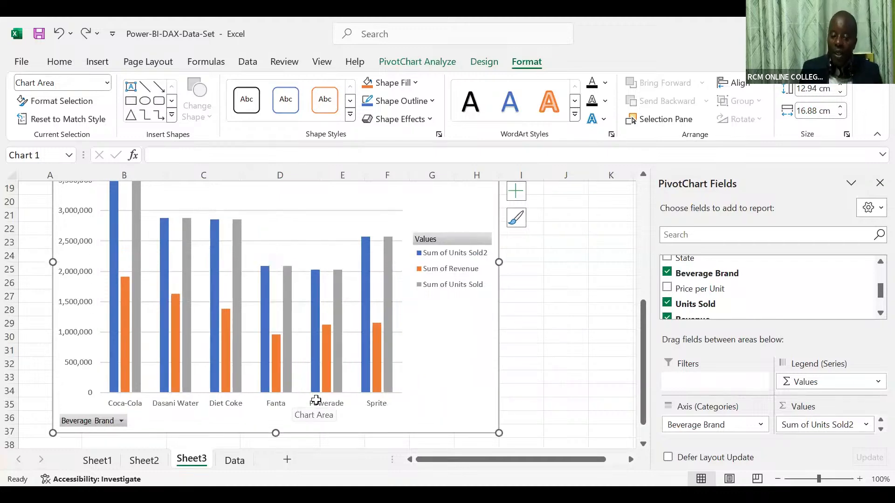
pyautogui.hotkey('ctrl', 'z')
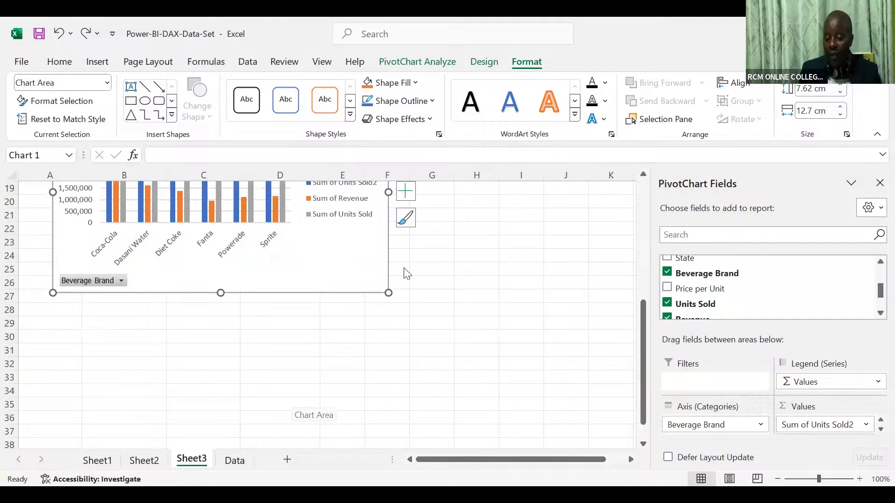
# - Remove the Units Sold field from the PivotChart so that only Revenue is charted by Beverage Brand
pyautogui.scroll(2, 590, 345)
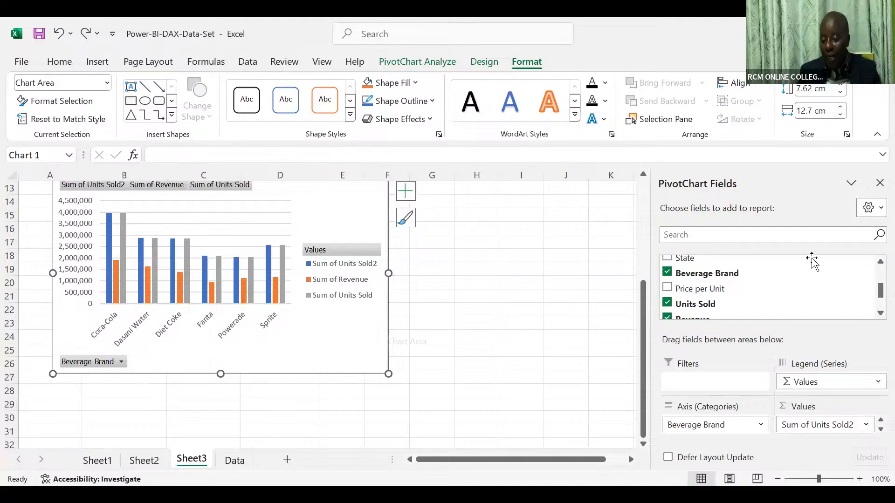
pyautogui.scroll(-1, 677, 289)
pyautogui.click(668, 270)
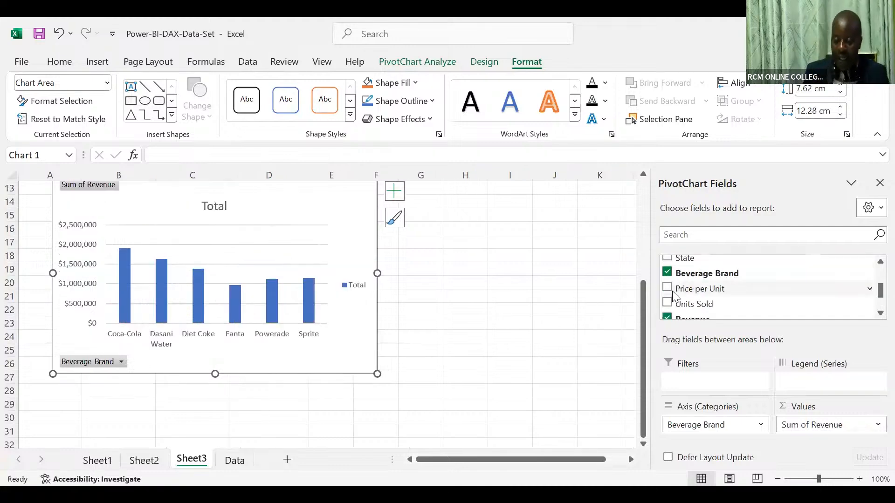
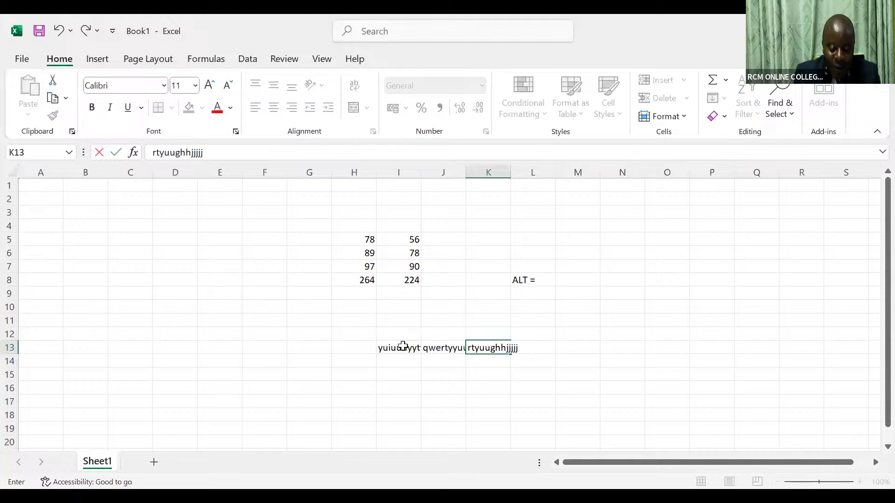
# - Enter the sample text tyuuiibvggtggffd in cell L13 of the Book1 workbook
pyautogui.press('Tab')
pyautogui.write('ty')
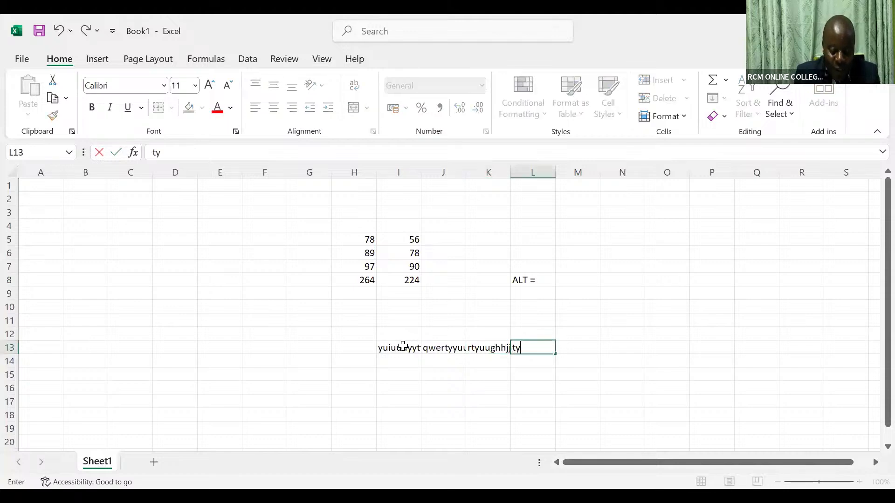
pyautogui.write('uuiibvggtggffd')
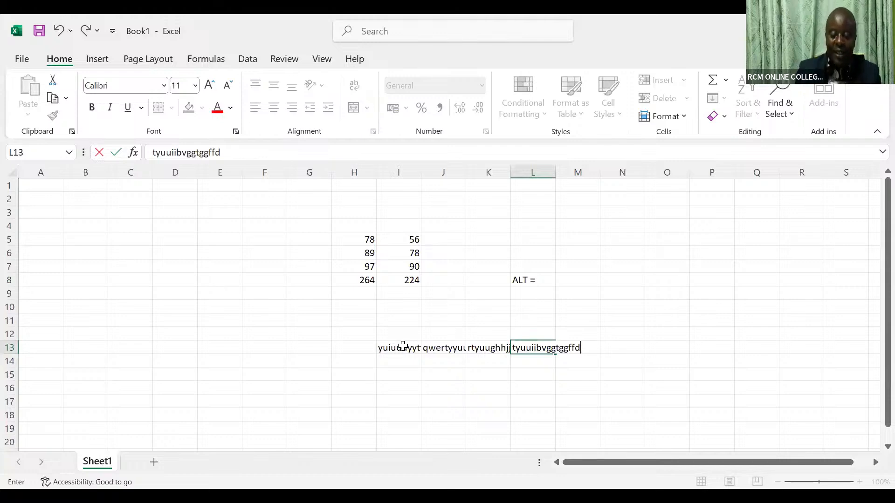
pyautogui.click(373, 377)
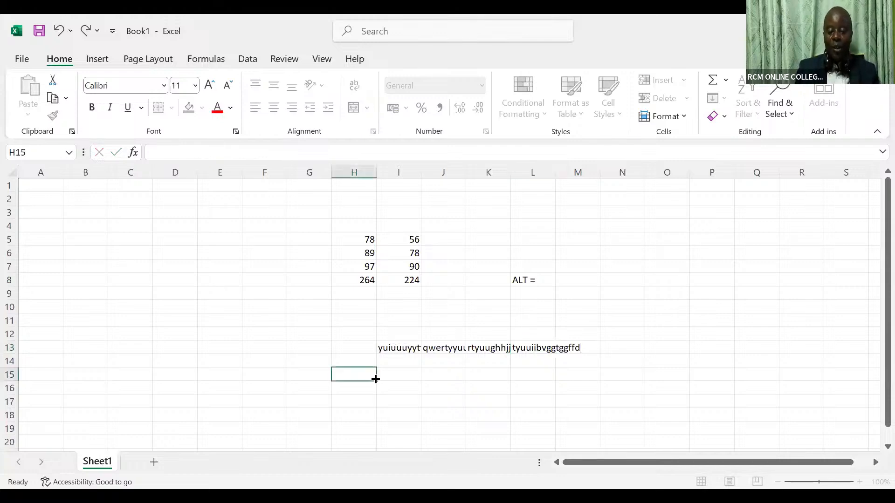
# - Widen column I manually to show more of the text in I13, and narrow it again slightly
pyautogui.click(400, 346)
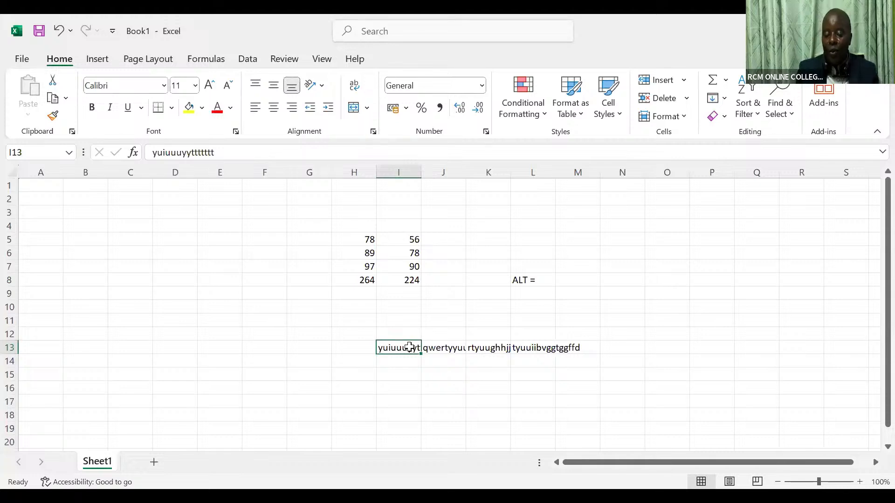
pyautogui.click(451, 349)
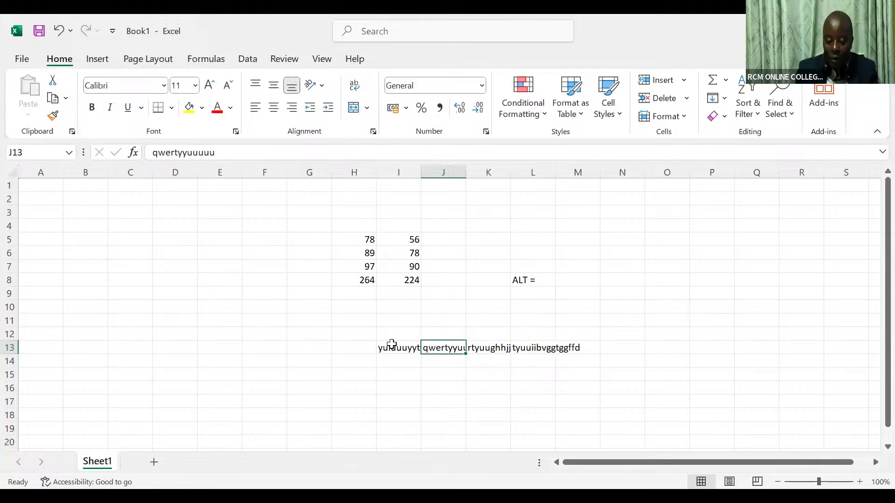
pyautogui.press('Left')
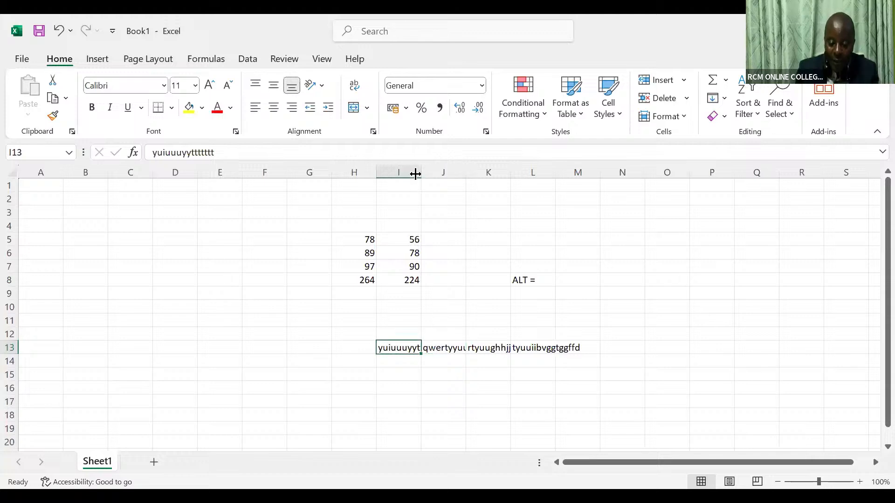
pyautogui.moveTo(419, 171); pyautogui.dragTo(443, 176)
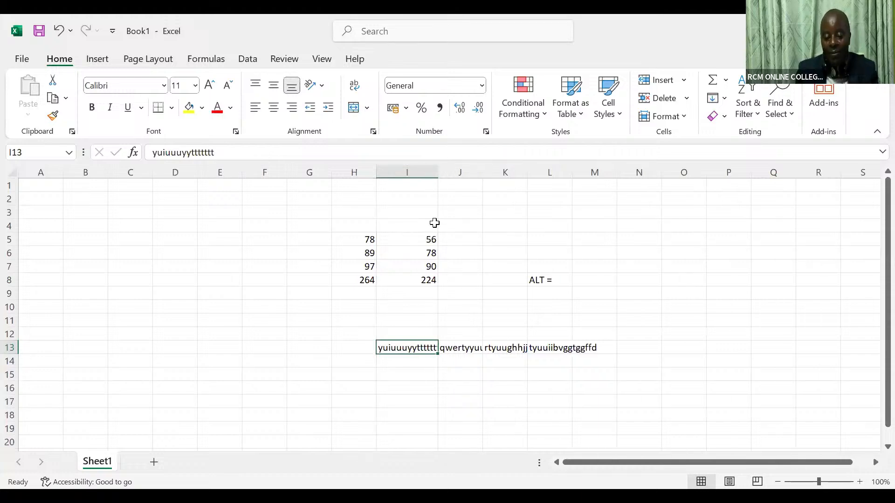
pyautogui.moveTo(435, 174); pyautogui.dragTo(425, 172)
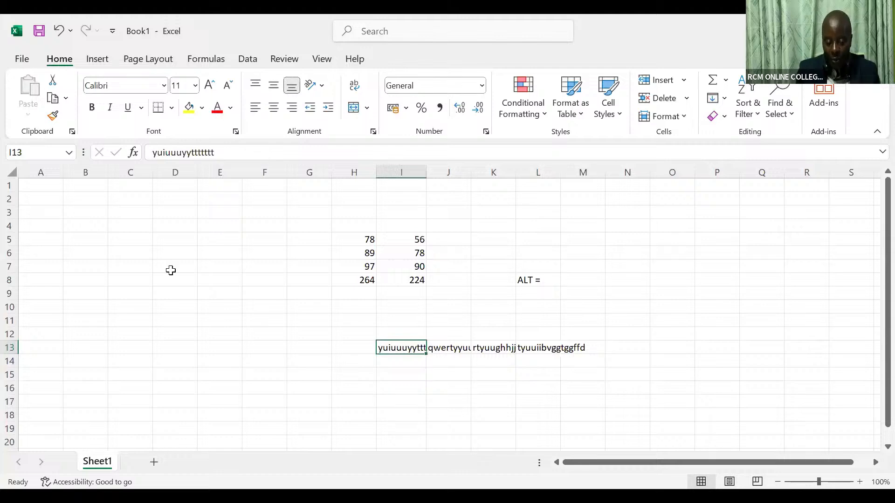
# - Try auto-fitting all columns of the sheet to their contents twice, undoing the width change each time
pyautogui.click(12, 174)
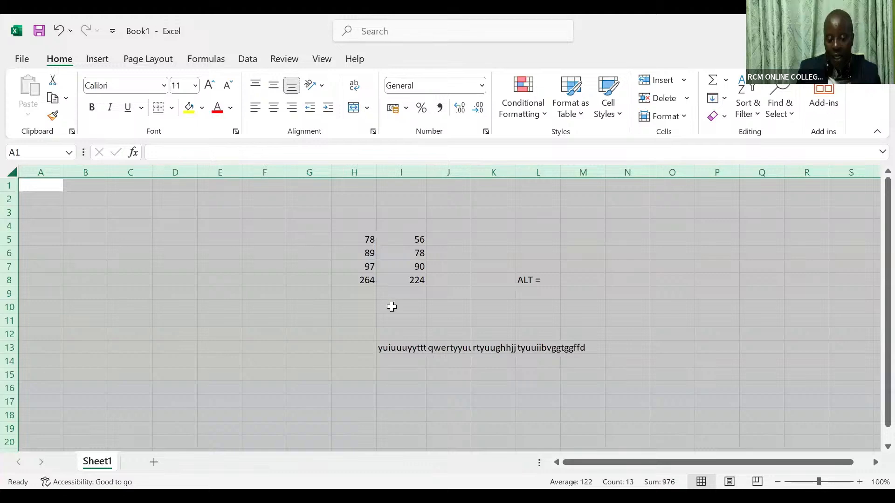
pyautogui.doubleClick(197, 172)
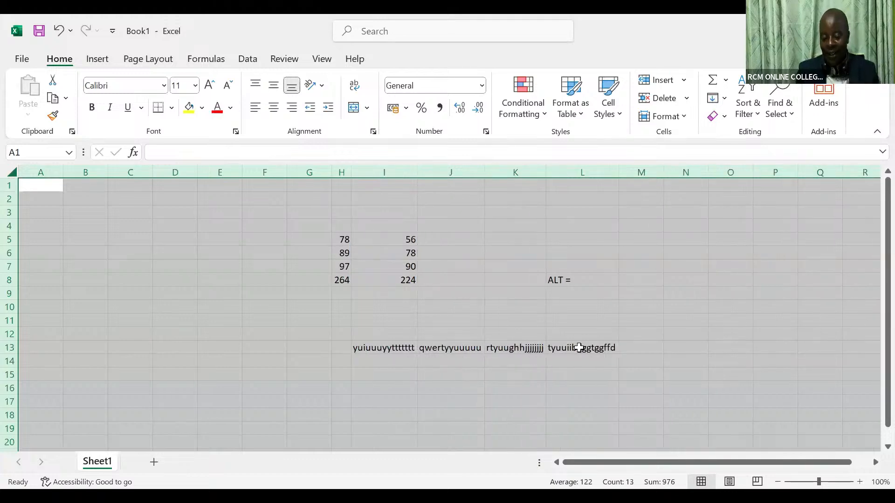
pyautogui.hotkey('ctrl', 'z')
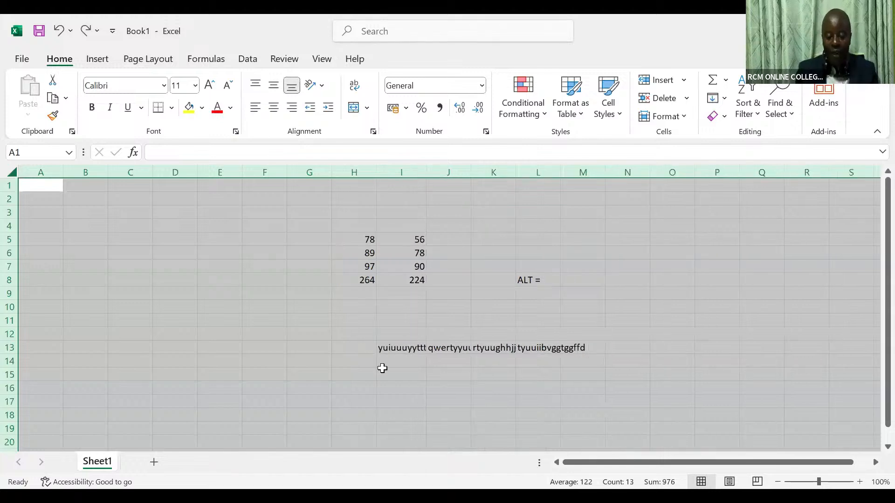
pyautogui.click(194, 393)
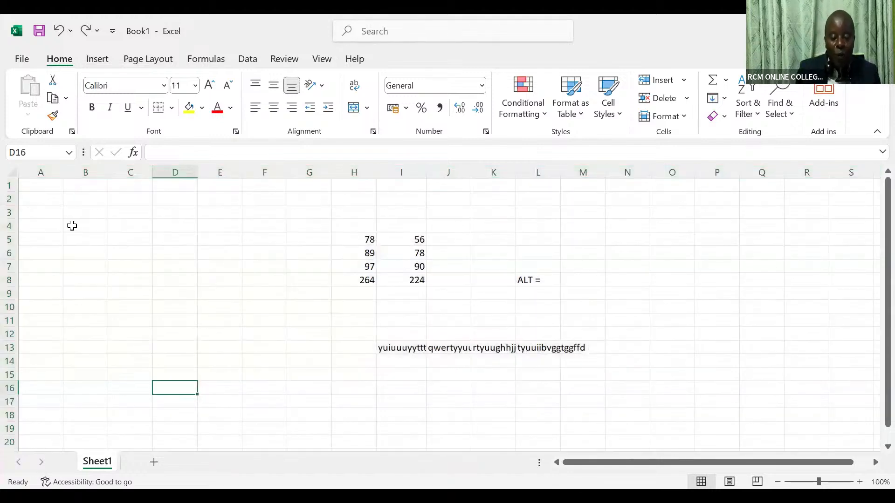
pyautogui.click(13, 173)
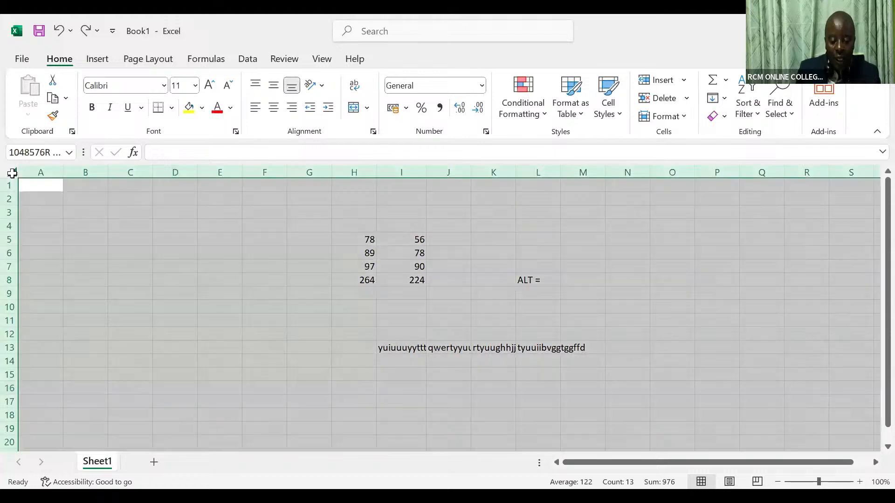
pyautogui.doubleClick(65, 170)
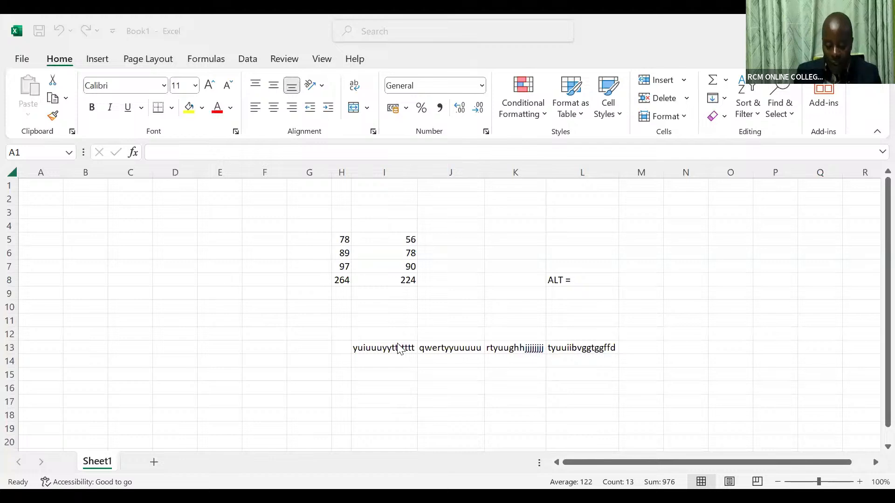
pyautogui.hotkey('ctrl', 'z')
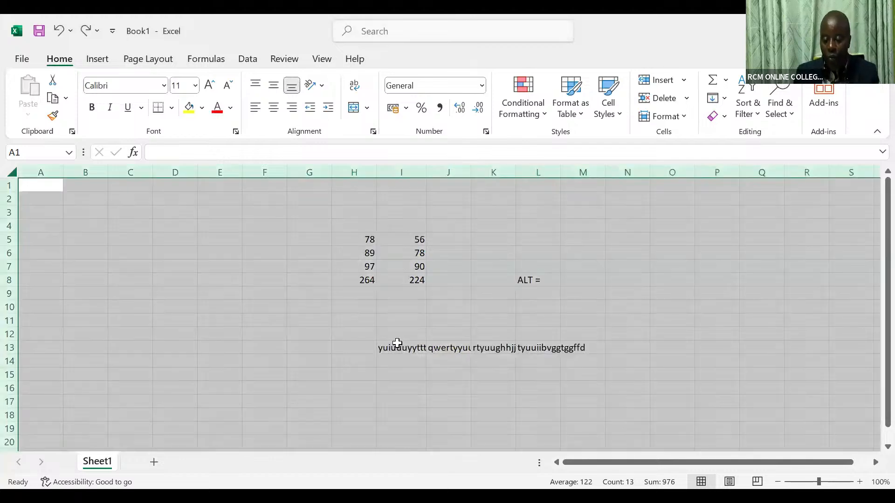
pyautogui.click(396, 343)
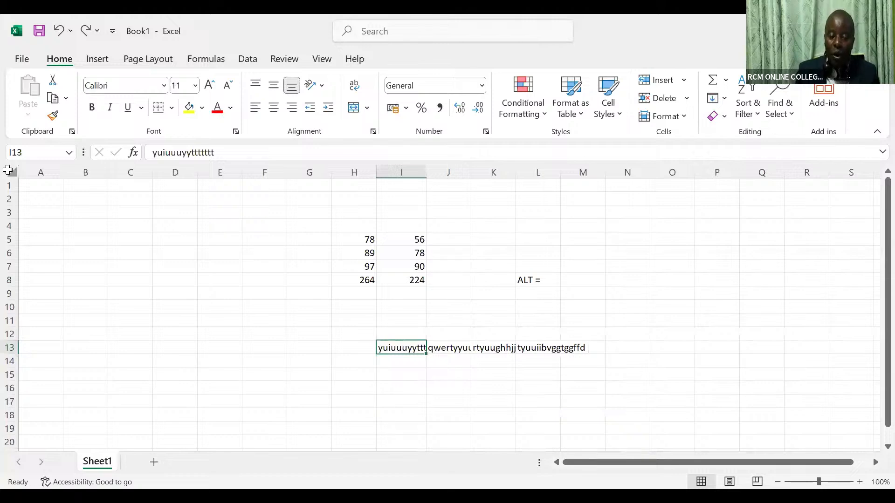
# - Select the entire sheet and AutoFit the width of all its columns to their contents
pyautogui.moveTo(354, 429); pyautogui.dragTo(135, 253)
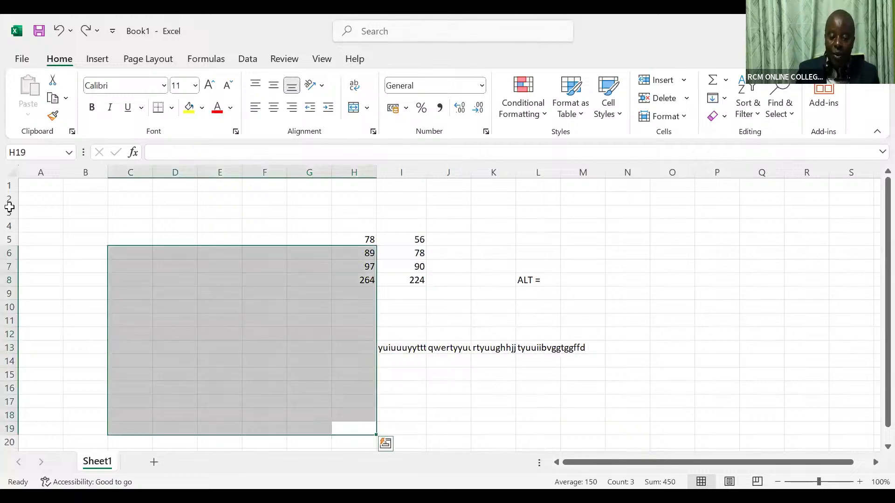
pyautogui.click(47, 211)
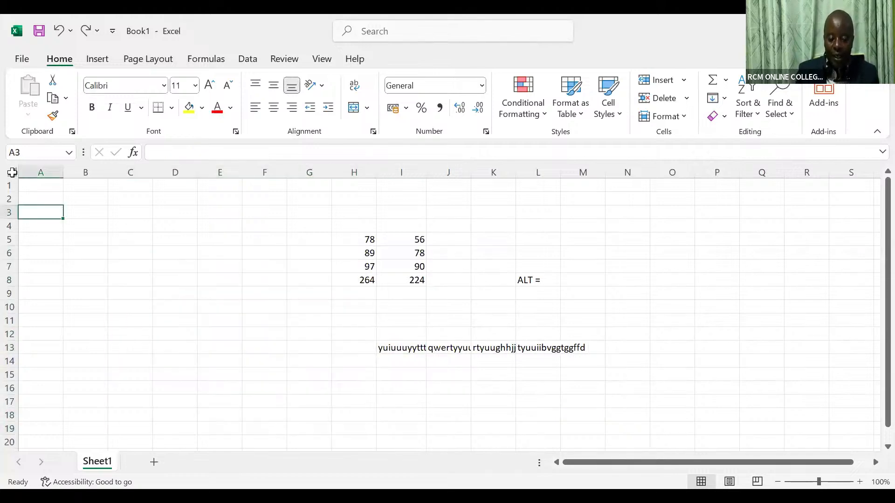
pyautogui.click(12, 174)
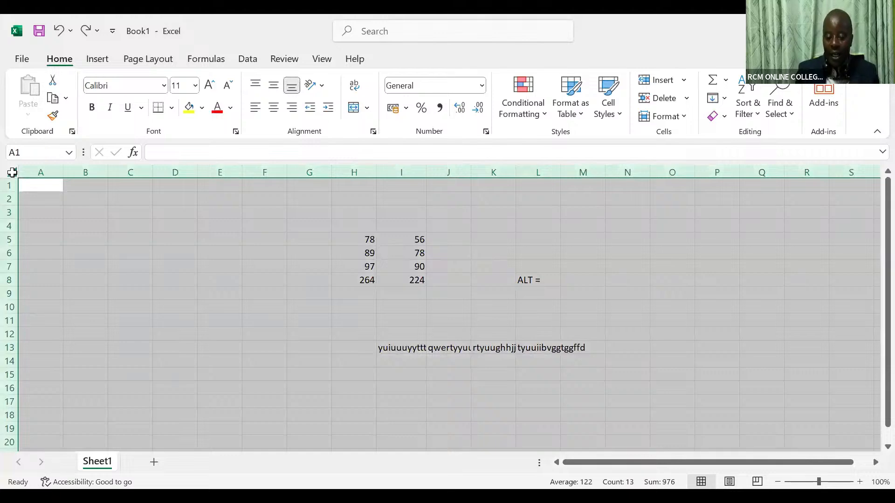
pyautogui.moveTo(64, 173); pyautogui.dragTo(64, 172)
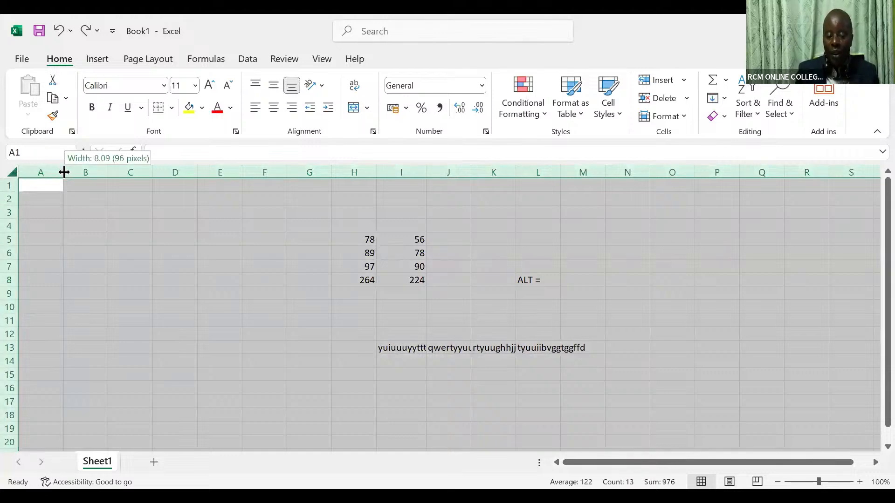
pyautogui.doubleClick(64, 172)
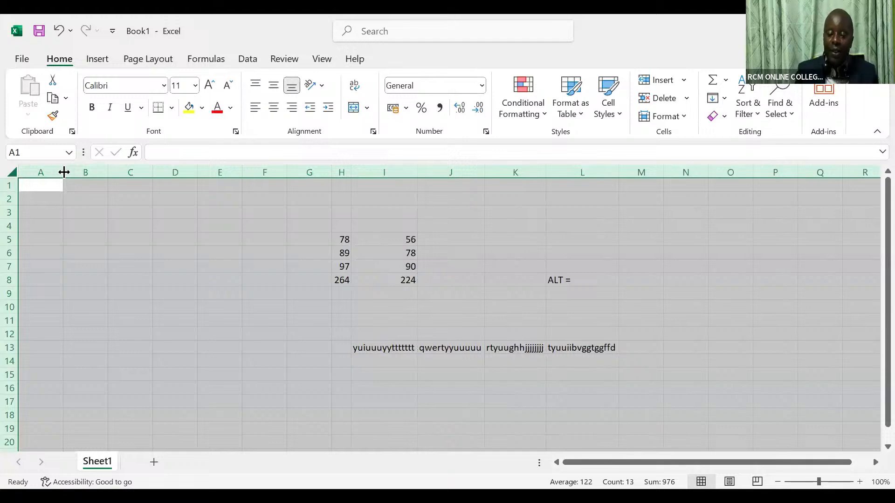
# - Enter the column headers price in D7 and Quantity in E7
pyautogui.click(171, 264)
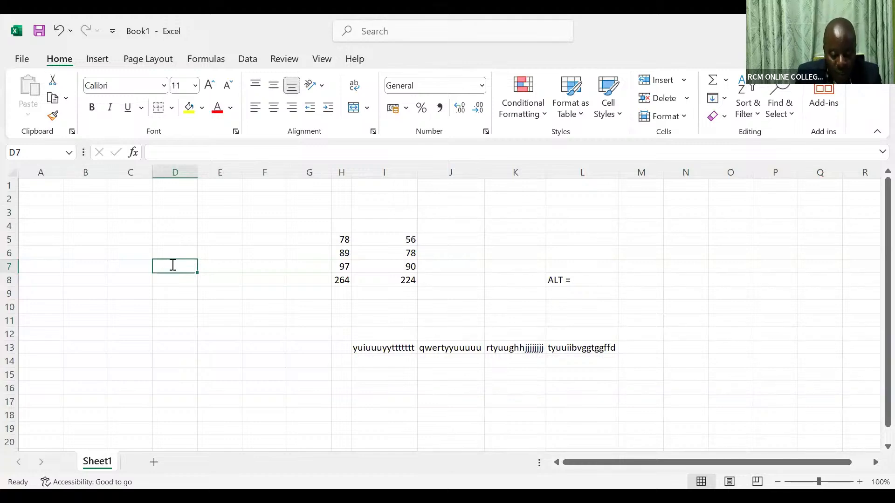
pyautogui.write('price')
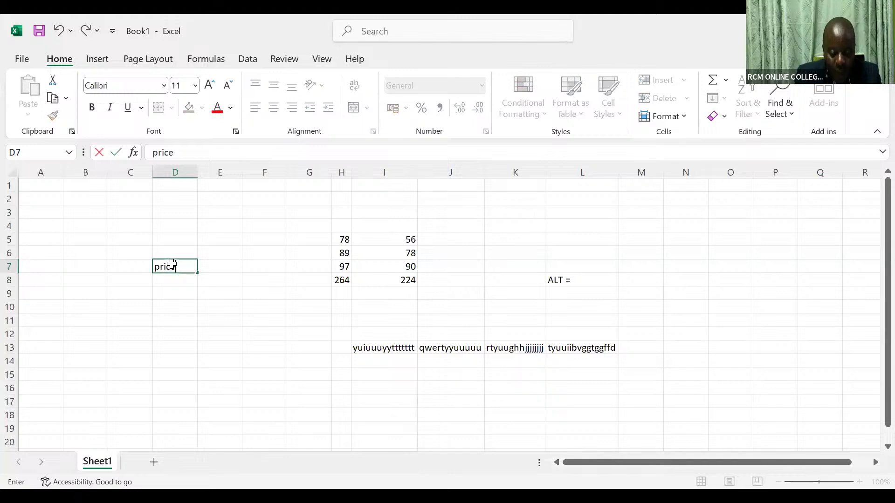
pyautogui.click(201, 264)
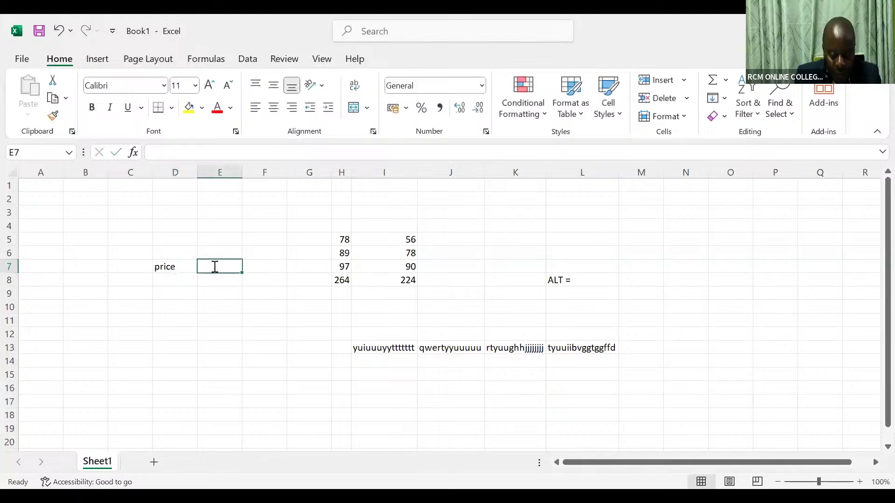
pyautogui.write('Qiuan')
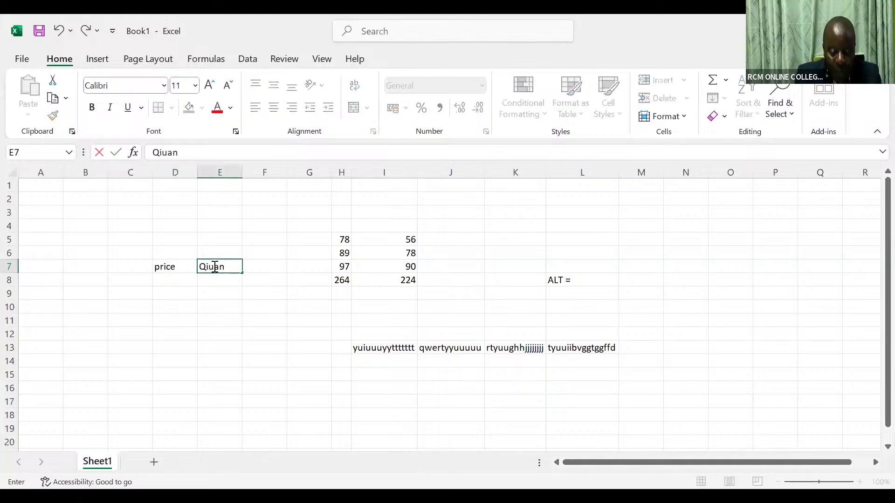
pyautogui.write('tity')
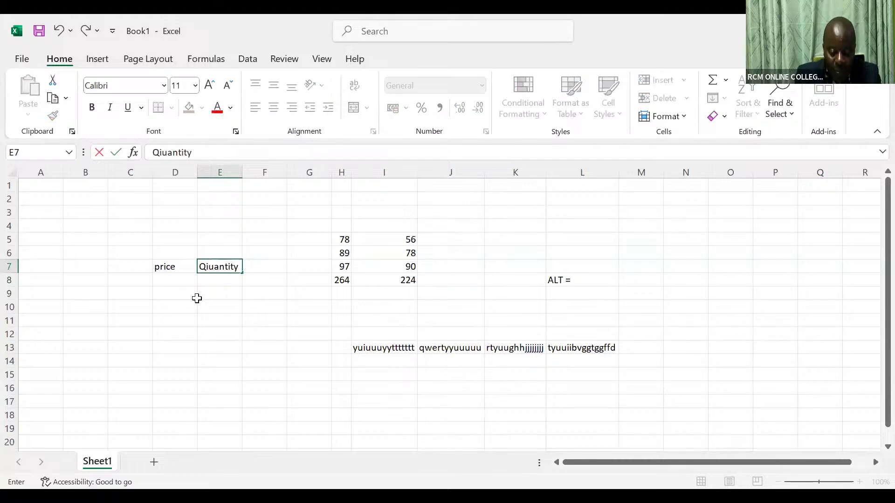
pyautogui.click(211, 267)
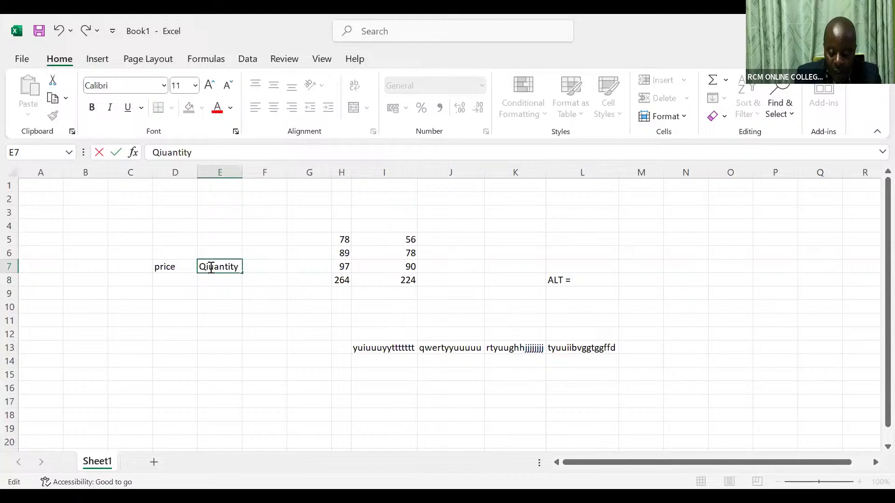
pyautogui.press('BackSpace')
# - Enter the prices 10, 12, 34 and 78 in cells D8 to D11 under the price header
pyautogui.click(174, 280)
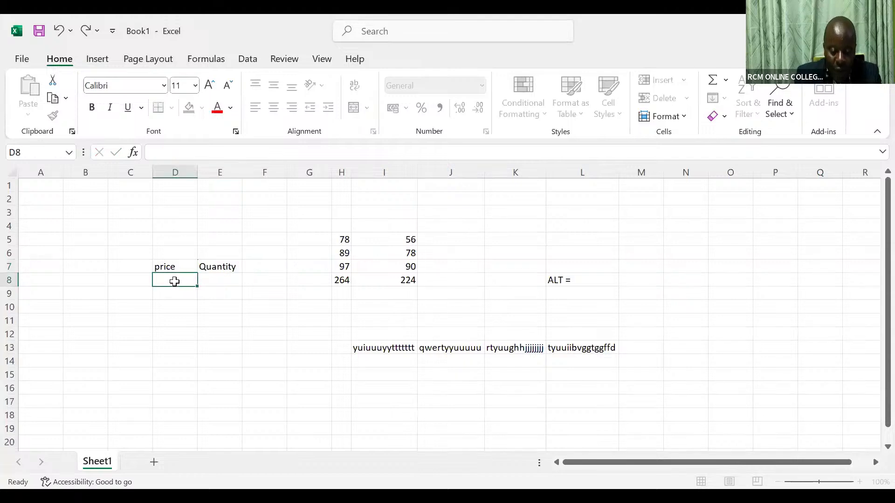
pyautogui.write('1')
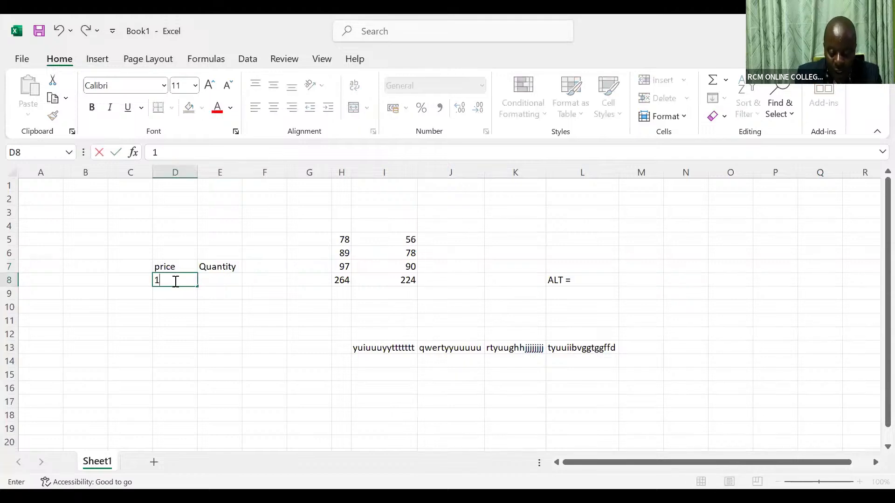
pyautogui.write('0')
pyautogui.press('Return')
pyautogui.write('12')
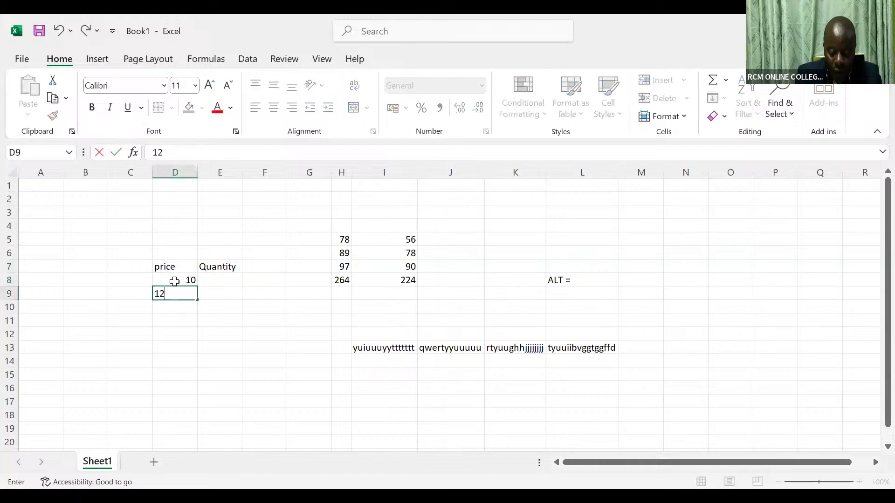
pyautogui.press('Return')
pyautogui.write('34')
pyautogui.press('Return')
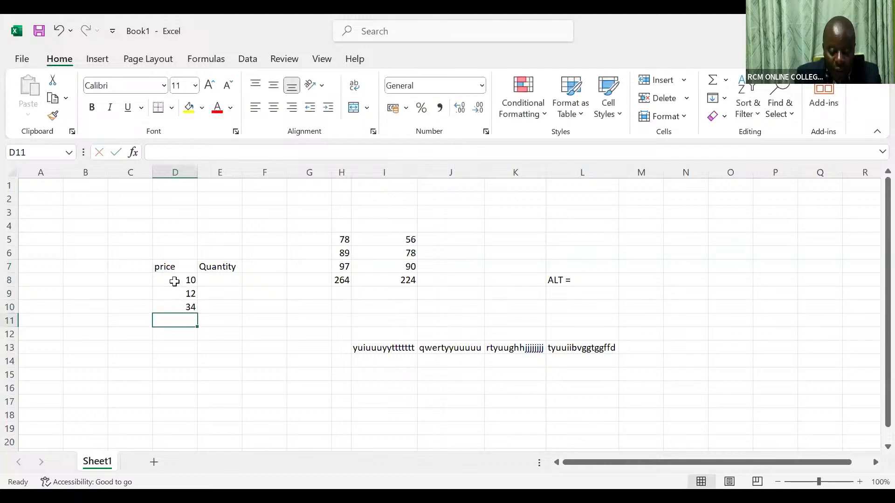
# - Enter the quantities 89, 97, 67 and 43 in cells E8 to E11 under the Quantity header
pyautogui.click(230, 278)
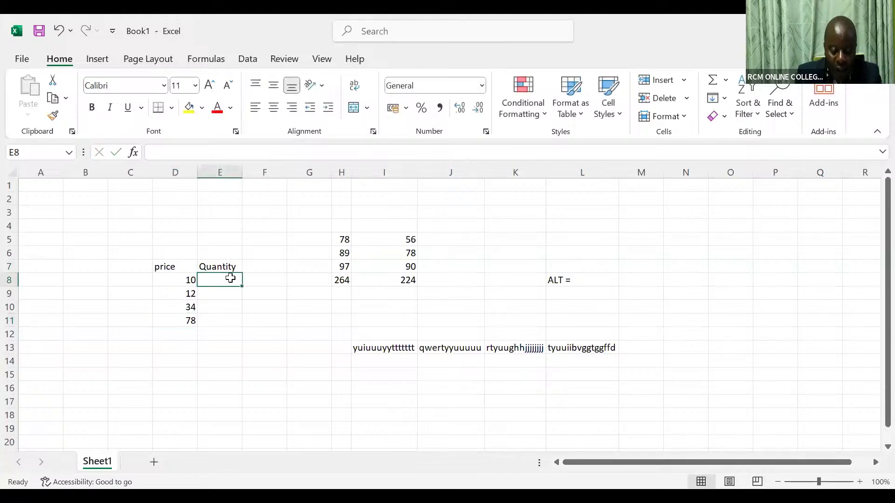
pyautogui.write('89')
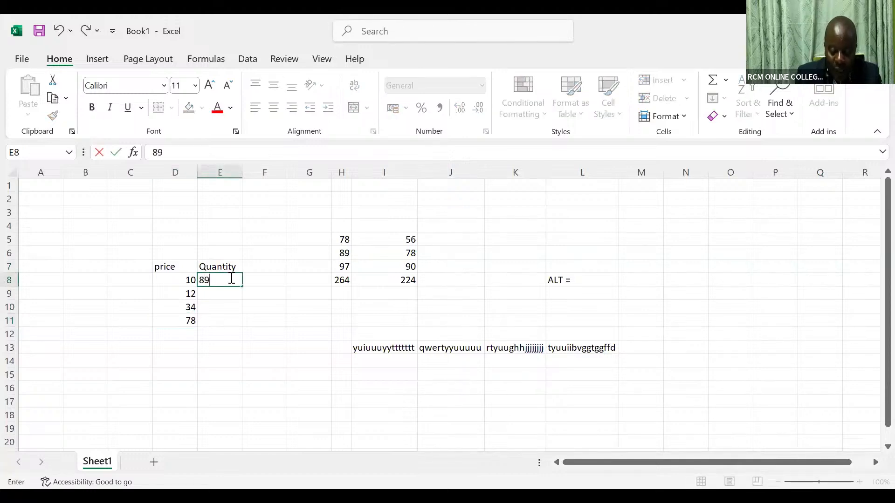
pyautogui.press('Return')
pyautogui.write('9')
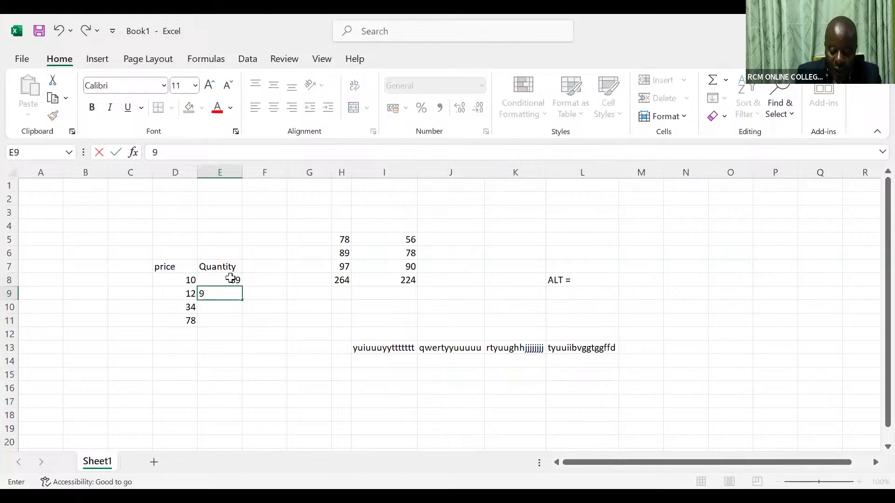
pyautogui.write('7')
pyautogui.press('Return')
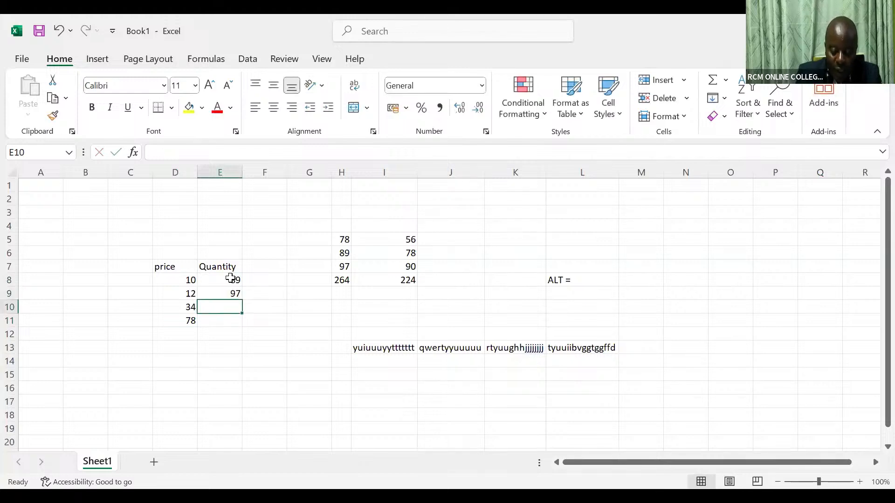
pyautogui.write('67')
pyautogui.press('Return')
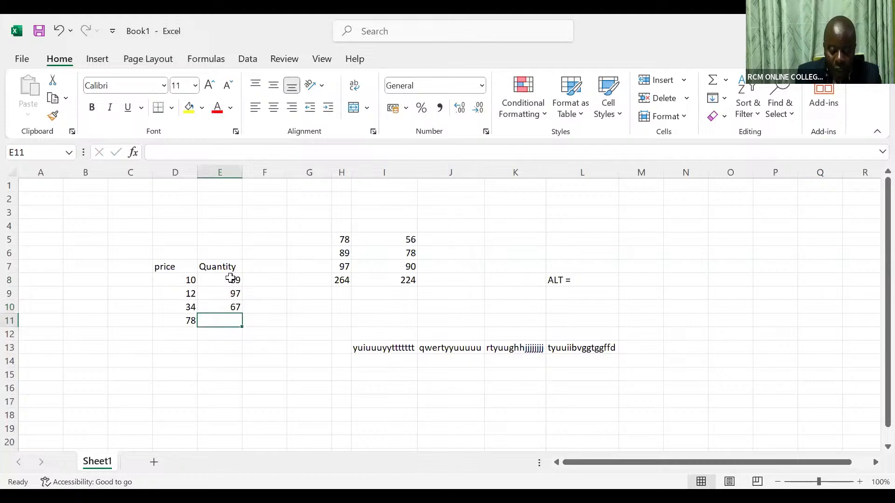
pyautogui.write('43')
pyautogui.press('Return')
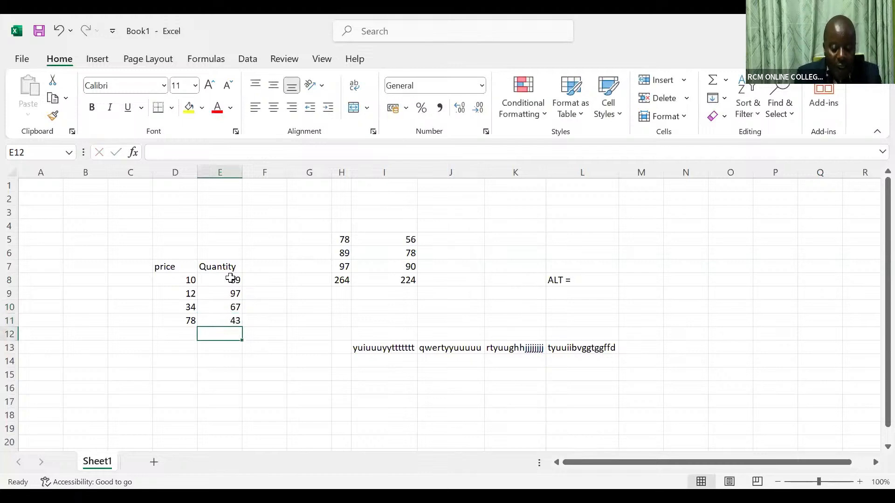
# - Add the column header Revenue=P*Q in cell F7
pyautogui.click(268, 268)
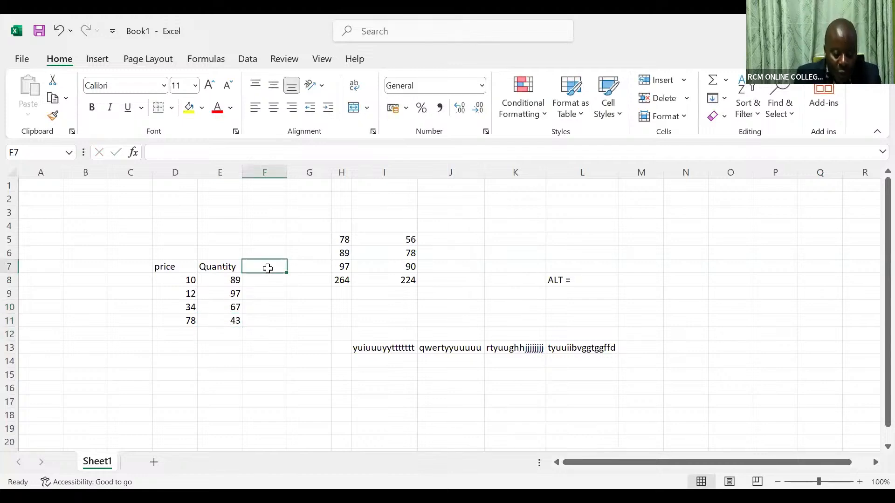
pyautogui.write('Re')
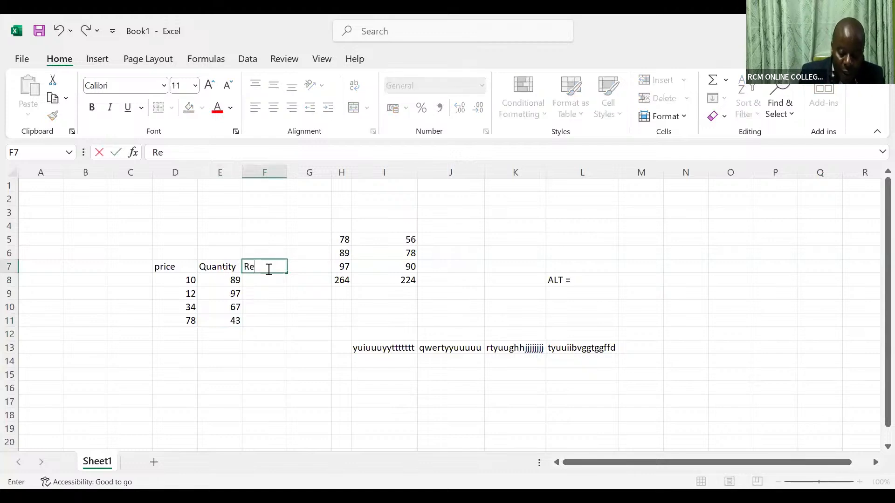
pyautogui.write('ven')
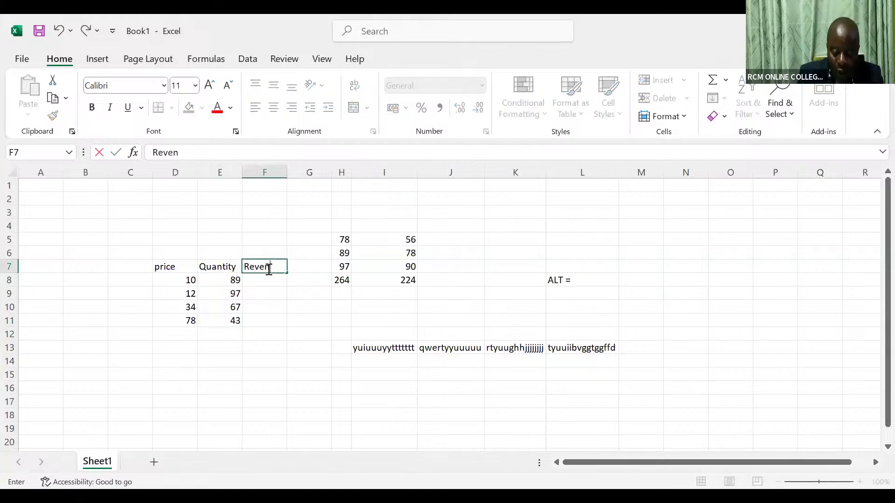
pyautogui.write('ue')
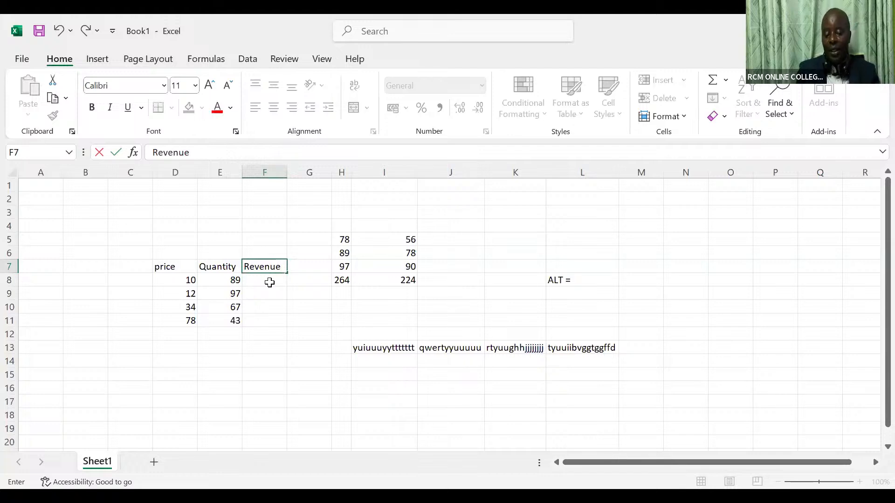
pyautogui.write('=')
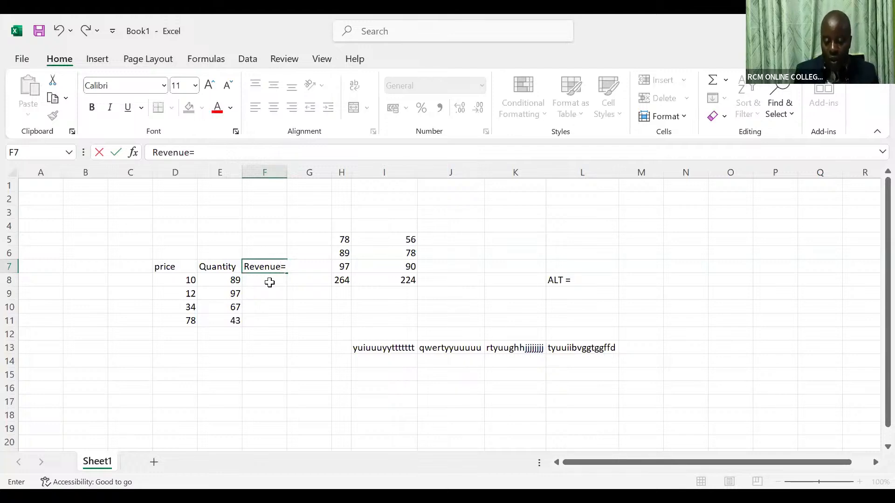
pyautogui.write('P')
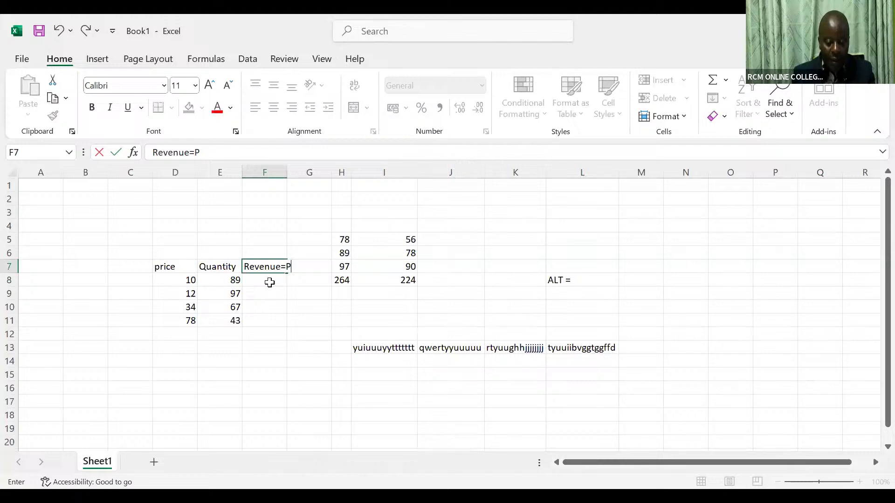
pyautogui.write('*Q')
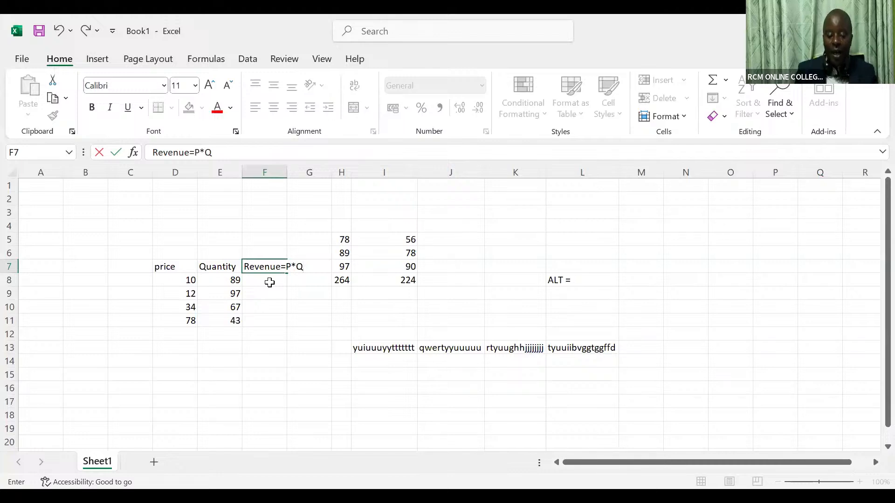
pyautogui.press('Return')
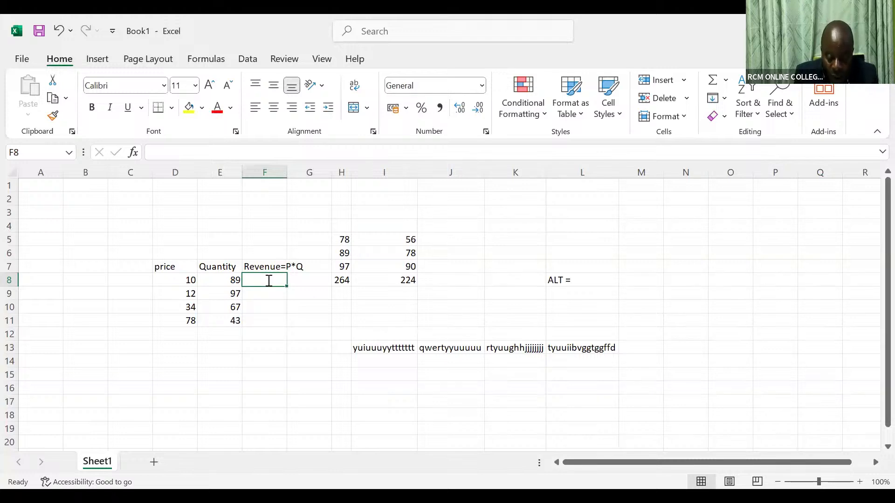
# - Try entering 10*89 without an equals sign in F8 for the first revenue, and clear the cell
pyautogui.write('10*')
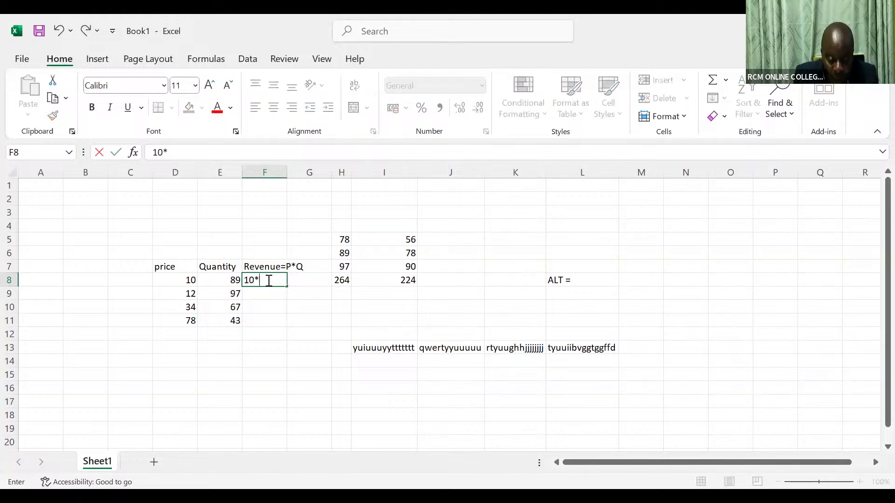
pyautogui.write('89')
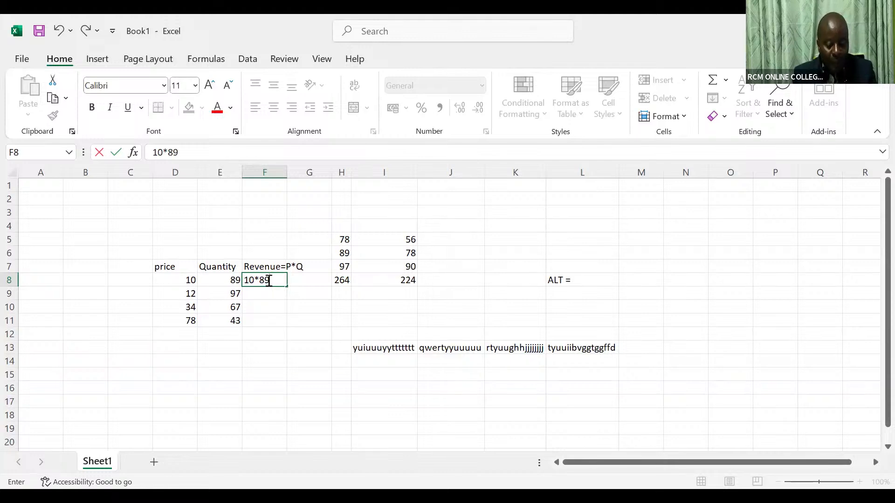
pyautogui.press('Return')
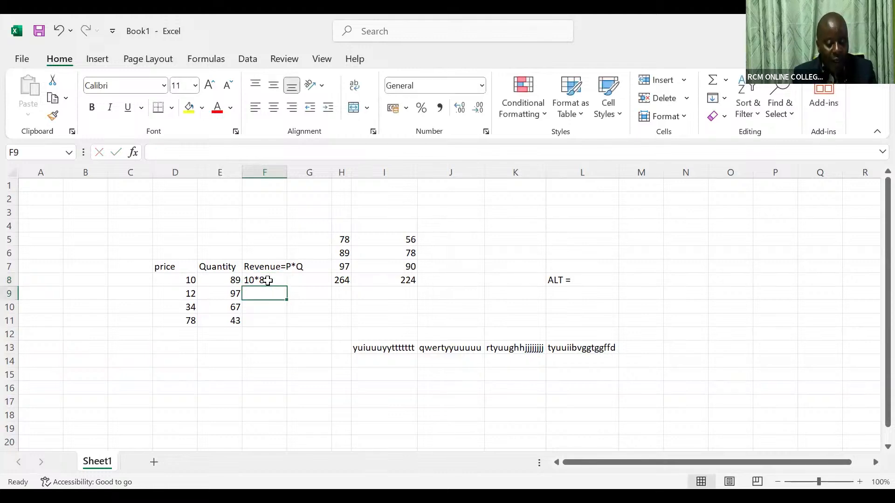
pyautogui.click(268, 281)
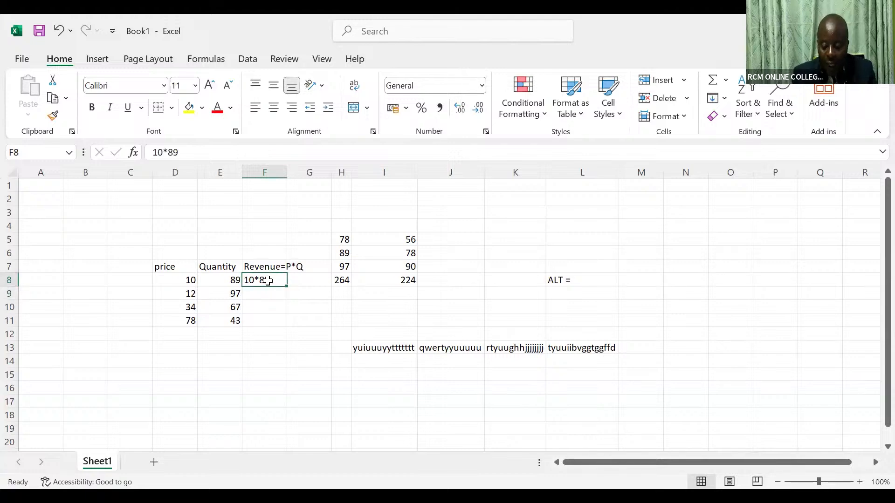
pyautogui.press('Delete')
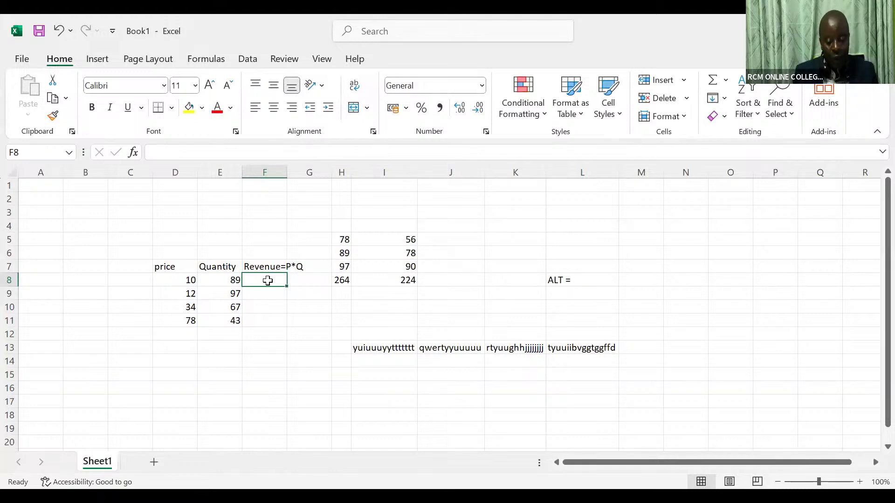
# - Calculate the first row's revenue in F8 with the formula =D8*E8, multiplying price by quantity
pyautogui.write('=')
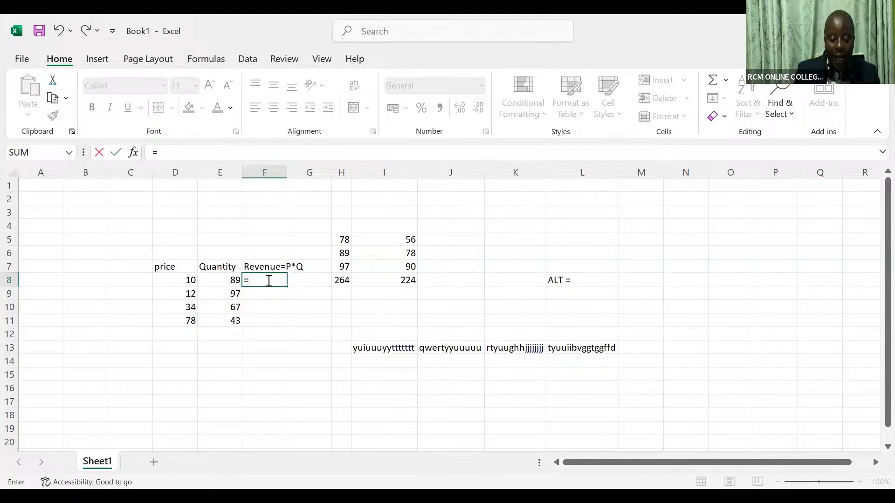
pyautogui.click(186, 281)
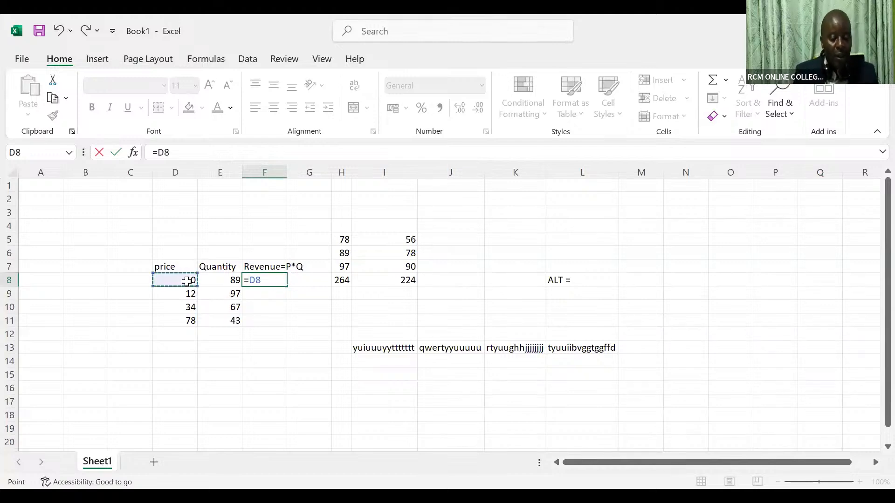
pyautogui.write('*')
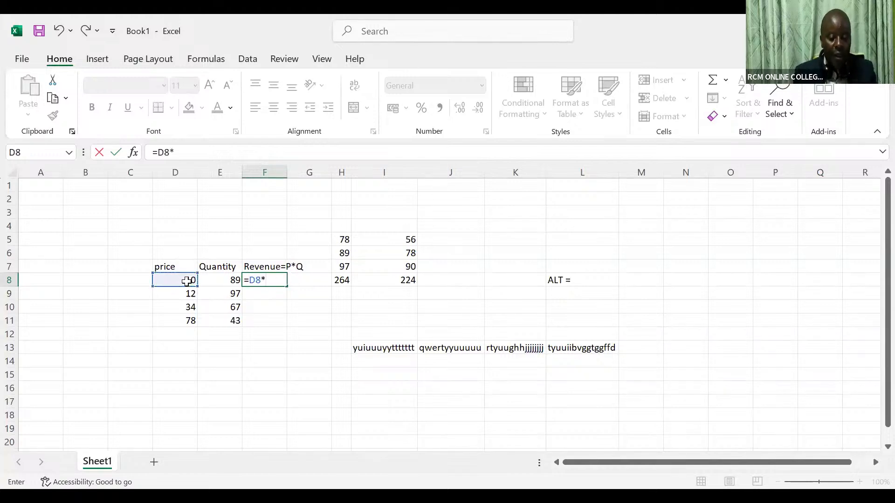
pyautogui.click(228, 280)
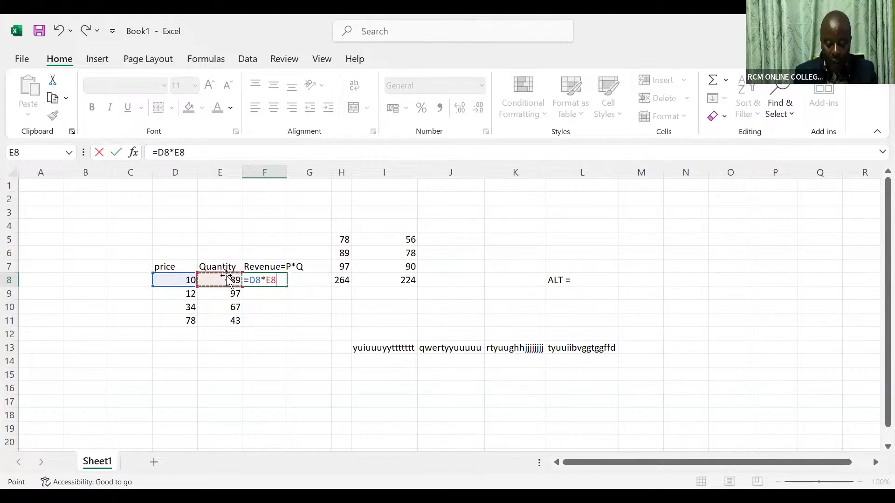
pyautogui.press('Return')
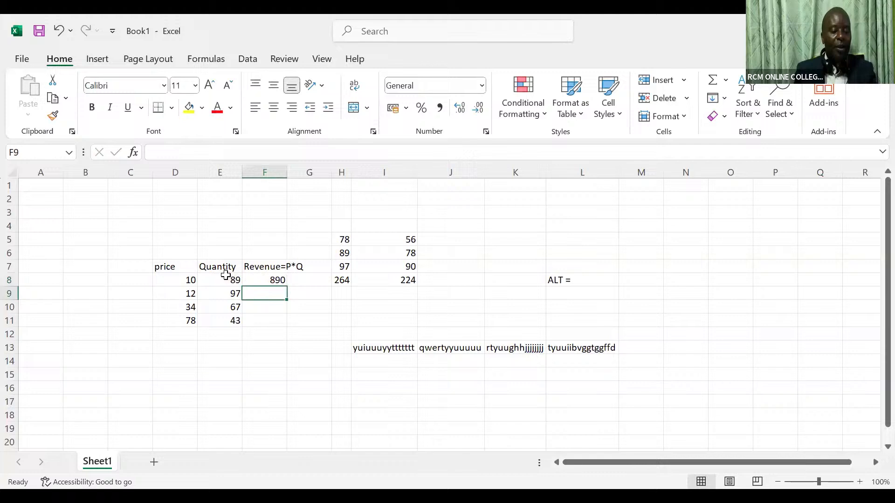
# - Fill the revenue formula from F8 down to F11 and inspect the copied formula in F9
pyautogui.click(271, 279)
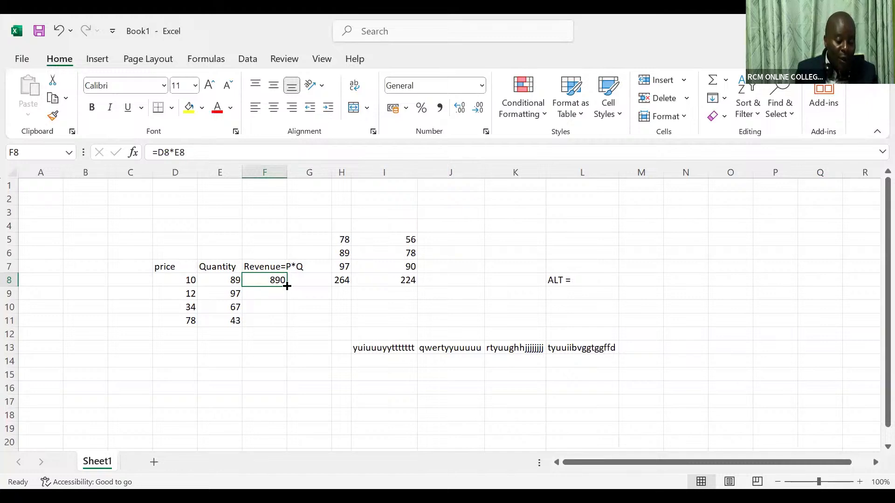
pyautogui.moveTo(286, 286); pyautogui.dragTo(285, 324)
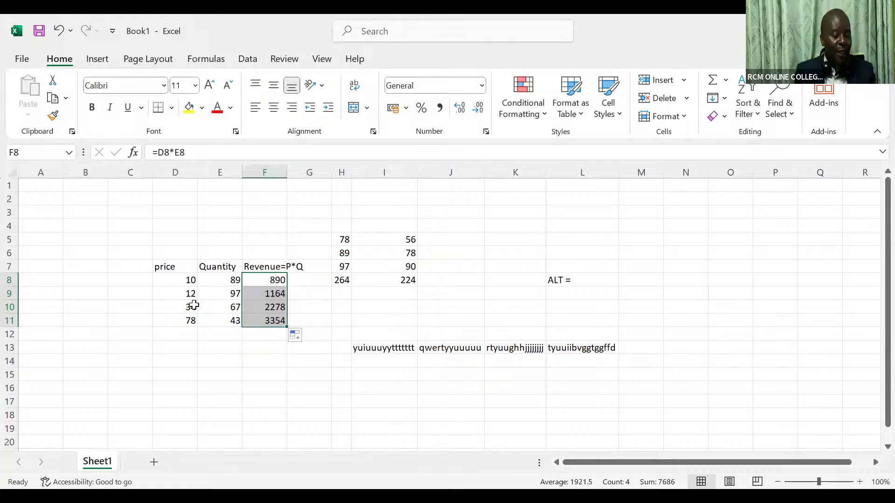
pyautogui.click(272, 295)
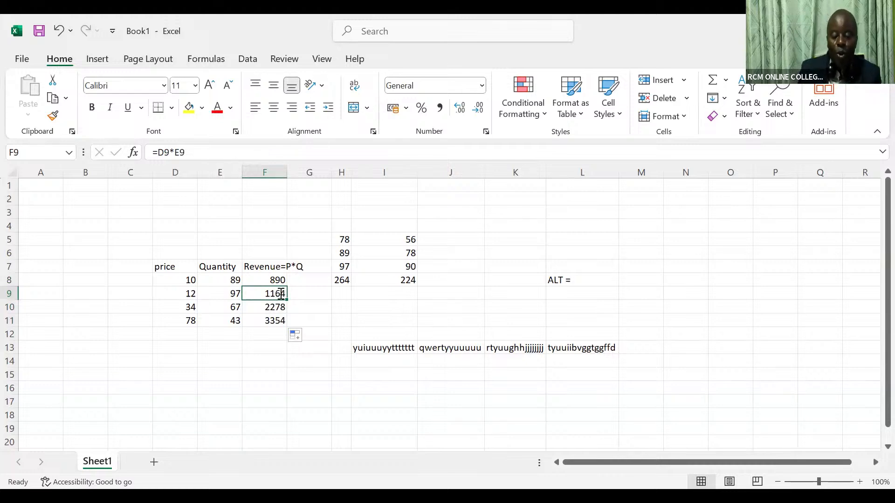
pyautogui.doubleClick(274, 295)
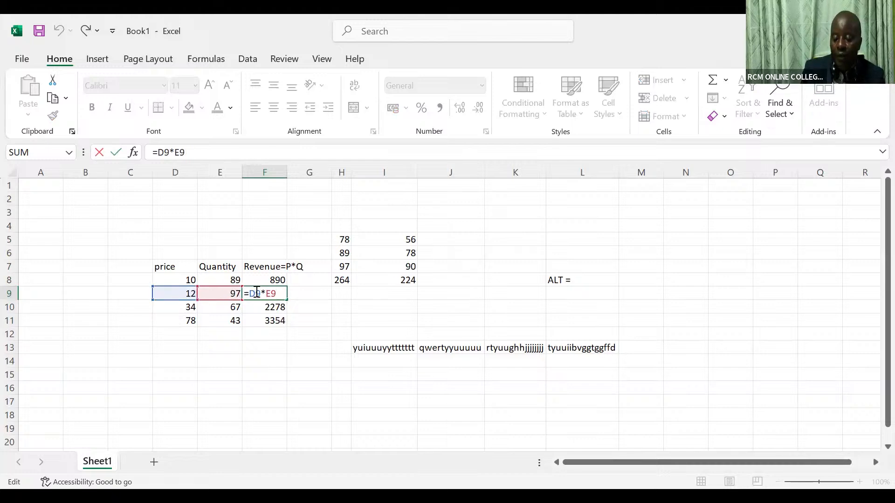
pyautogui.click(265, 347)
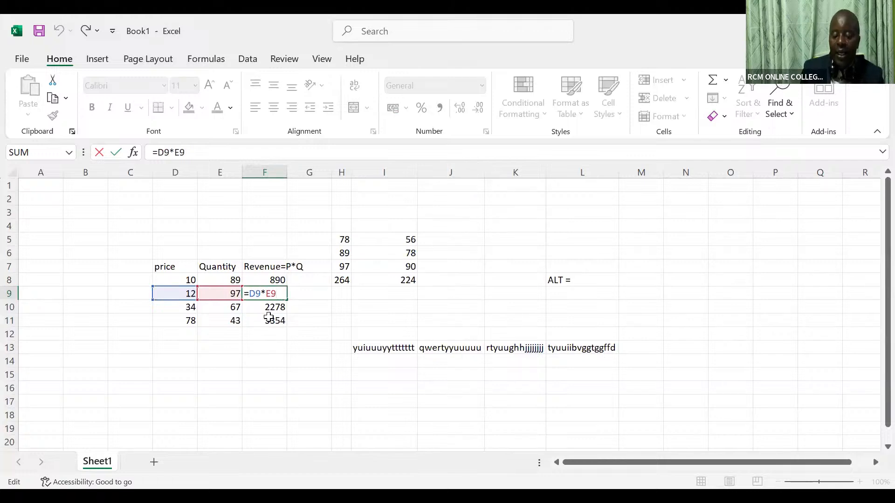
# - Clear the filled revenue formulas below F8, from F9 down to F13
pyautogui.click(273, 294)
pyautogui.hotkey('shift', 'Down')
pyautogui.hotkey('shift', 'Down')
pyautogui.hotkey('shift', 'Down')
pyautogui.hotkey('shift', 'Down')
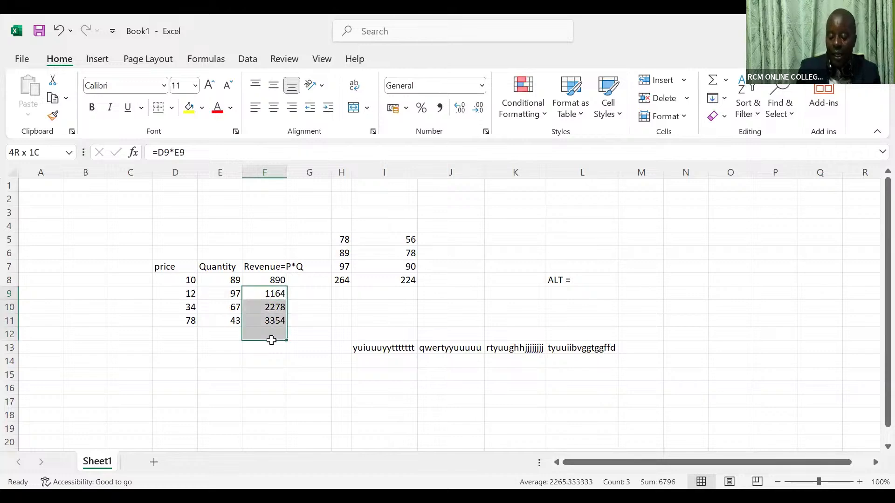
pyautogui.press('Delete')
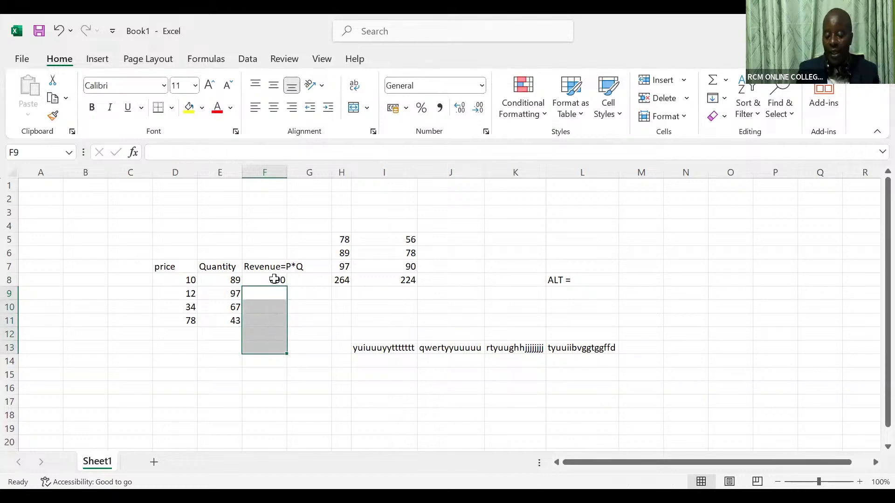
# - Re-enter the formula =D8*E8 in F8 and fill it down the Revenue column to F11
pyautogui.click(274, 279)
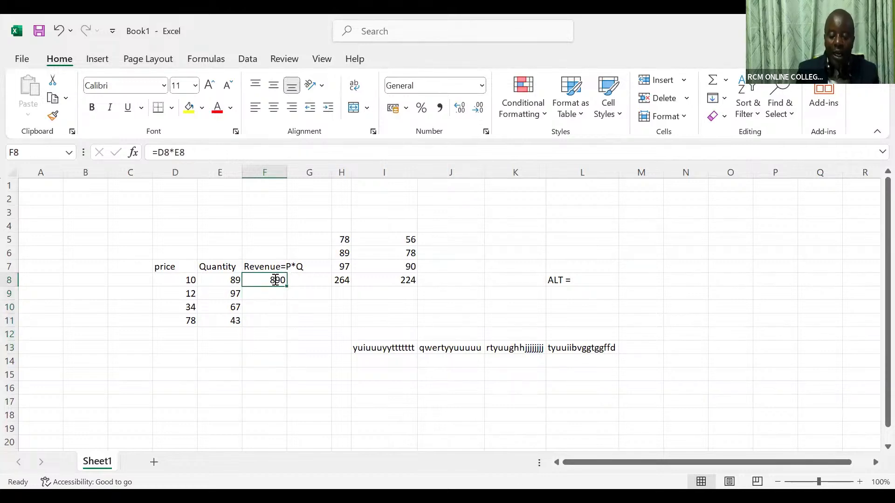
pyautogui.write('=')
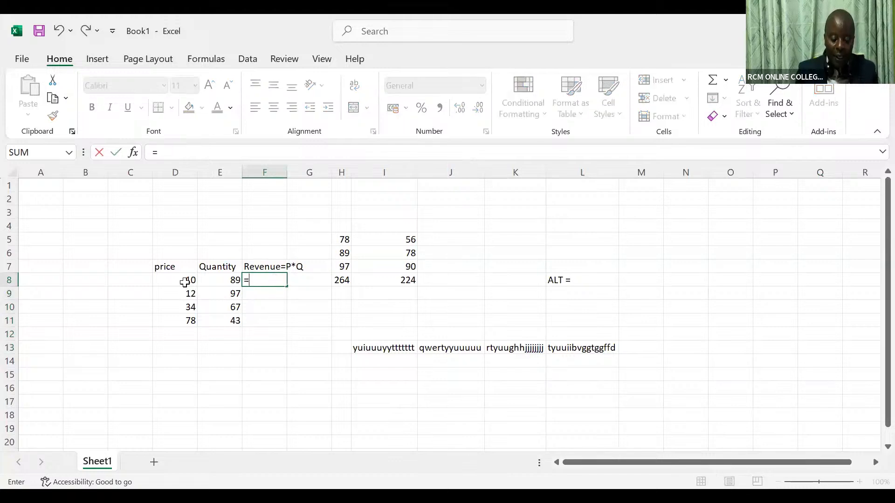
pyautogui.click(184, 282)
pyautogui.write('*')
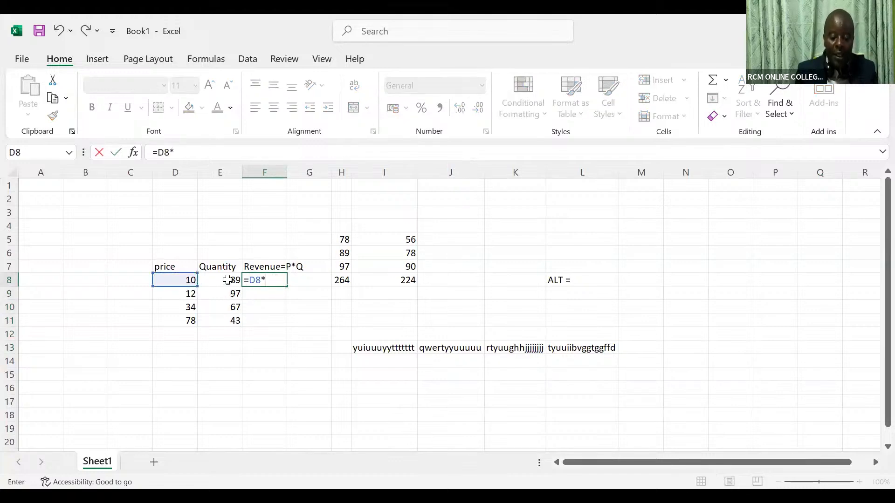
pyautogui.click(228, 280)
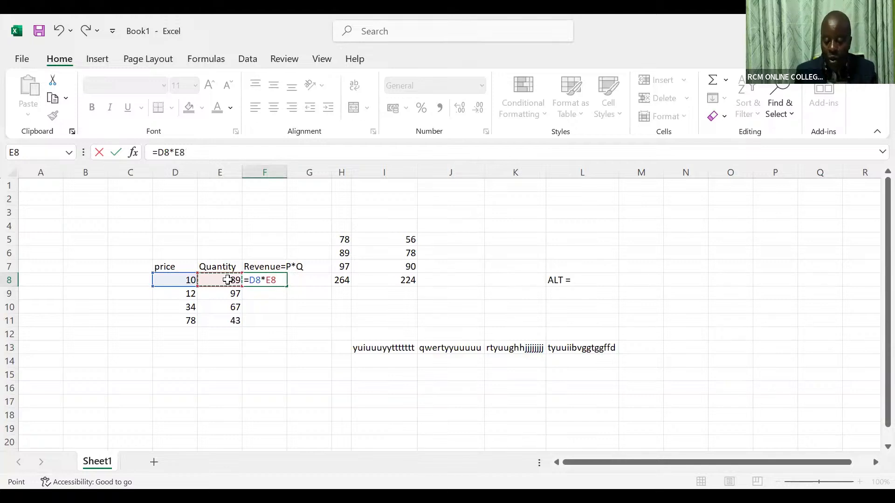
pyautogui.hotkey('ctrl', 'Return')
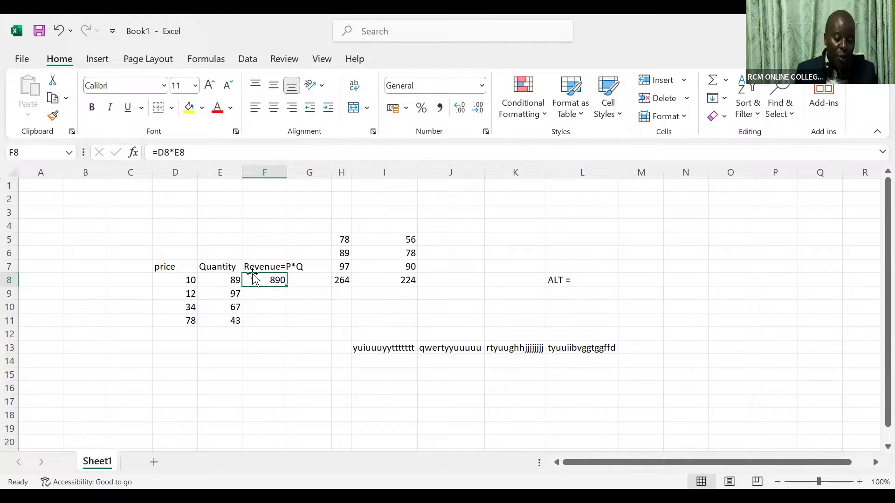
pyautogui.doubleClick(287, 286)
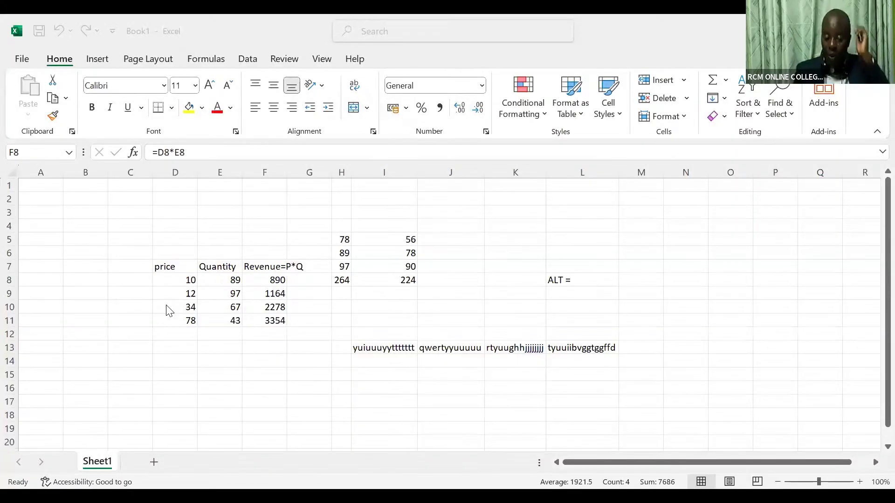
# - Clear the whole sheet's contents and enter the header price in J5 with the value 10 in each of J6 to J9
pyautogui.click(15, 170)
pyautogui.press('Delete')
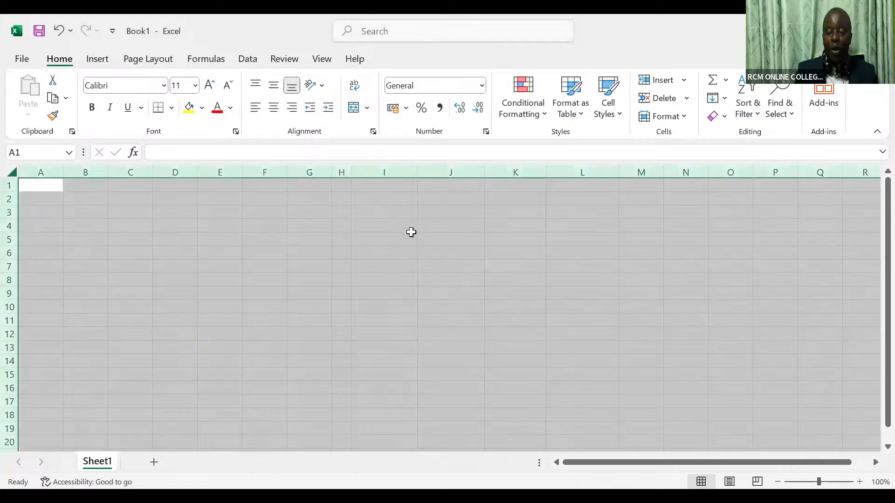
pyautogui.click(431, 238)
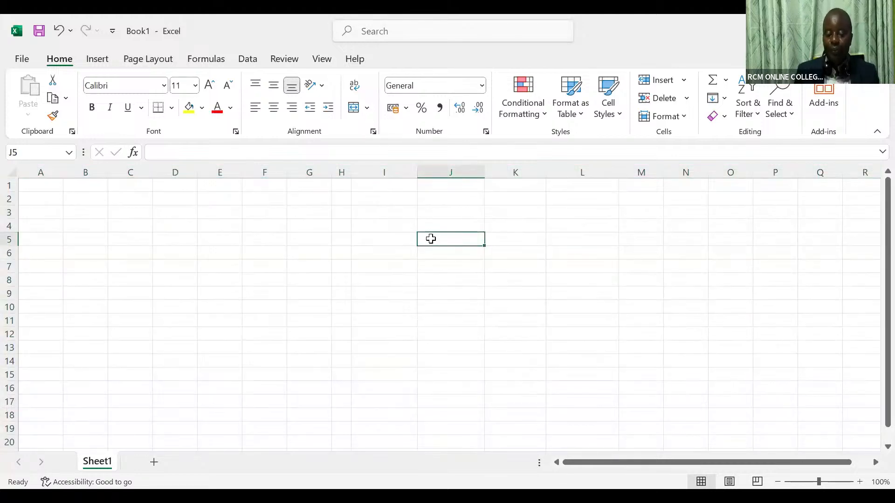
pyautogui.write('pr')
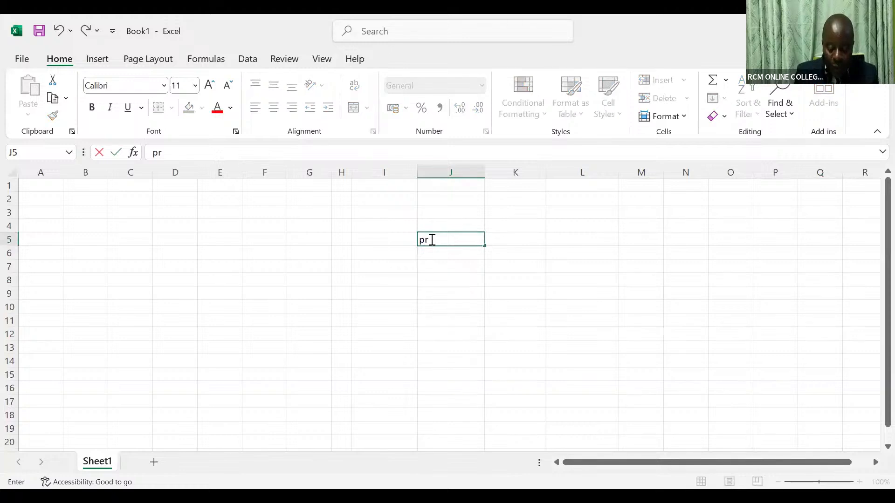
pyautogui.write('ice')
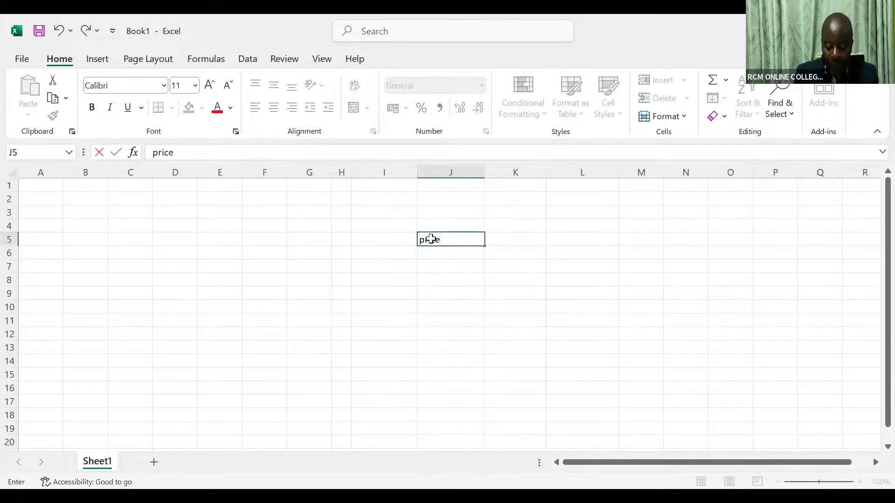
pyautogui.press('Return')
pyautogui.write('10')
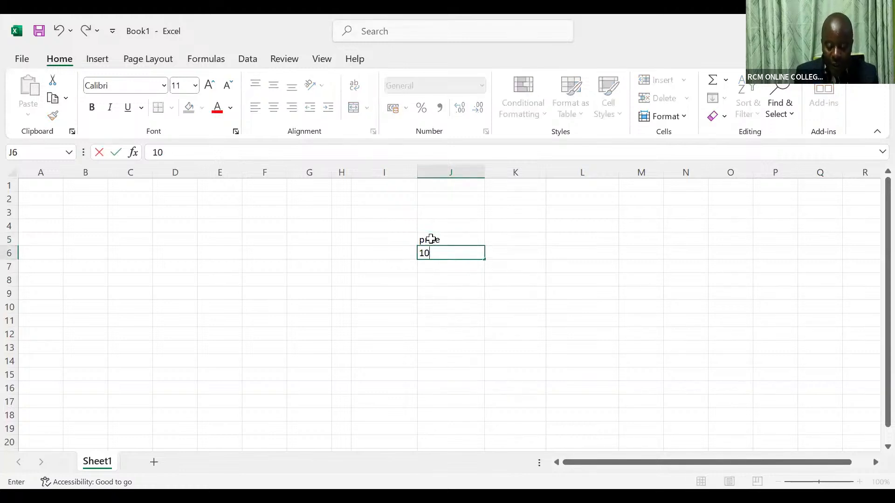
pyautogui.press('Return')
pyautogui.write('10')
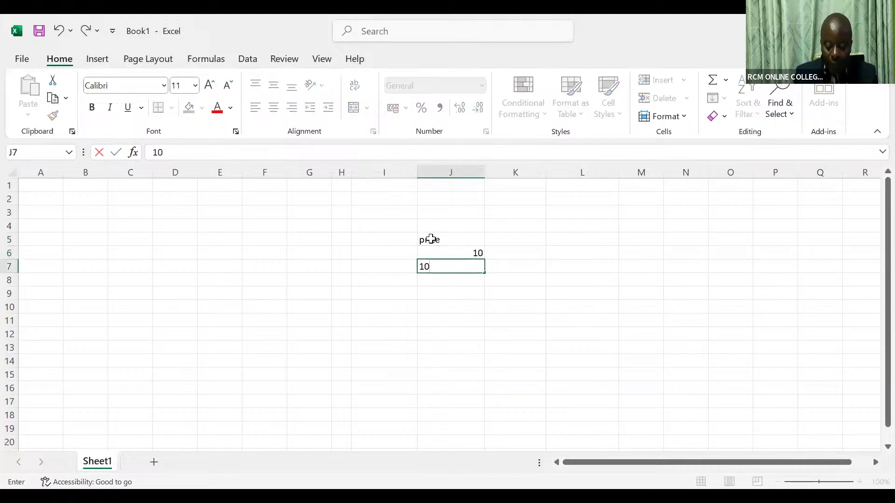
pyautogui.press('Return')
pyautogui.write('10')
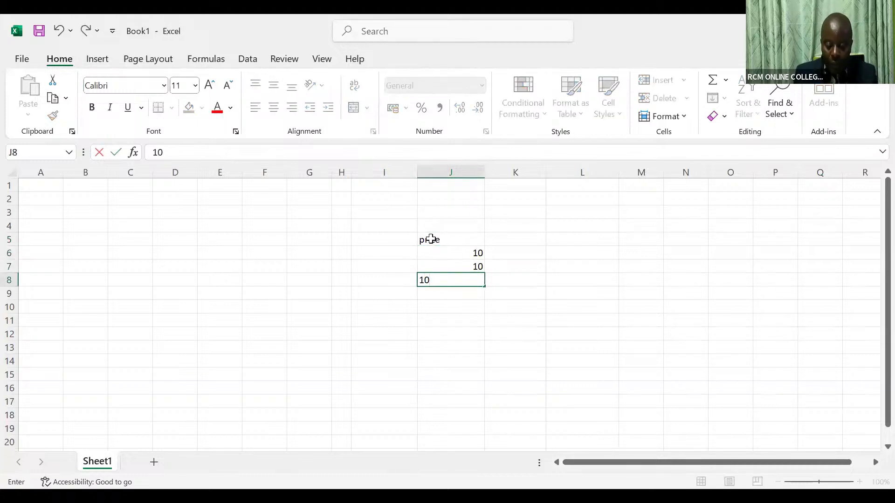
pyautogui.press('Return')
pyautogui.write('10')
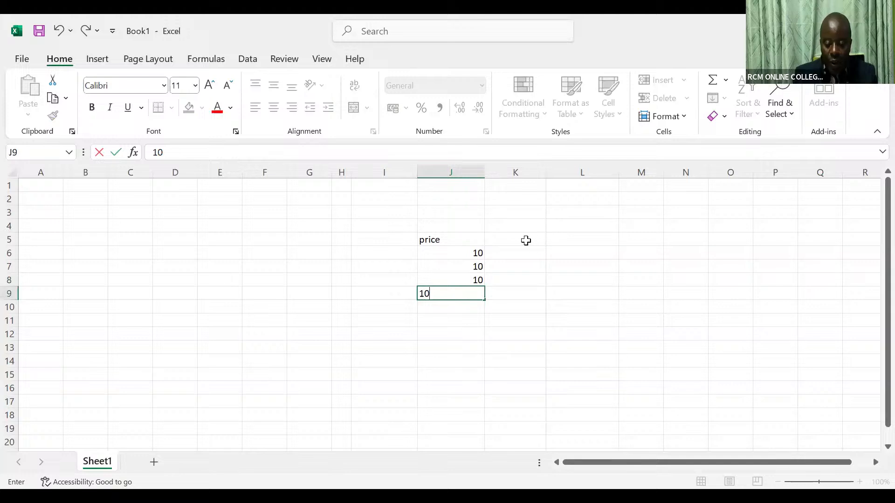
# - Add the column header Quantity in cell K5
pyautogui.click(525, 240)
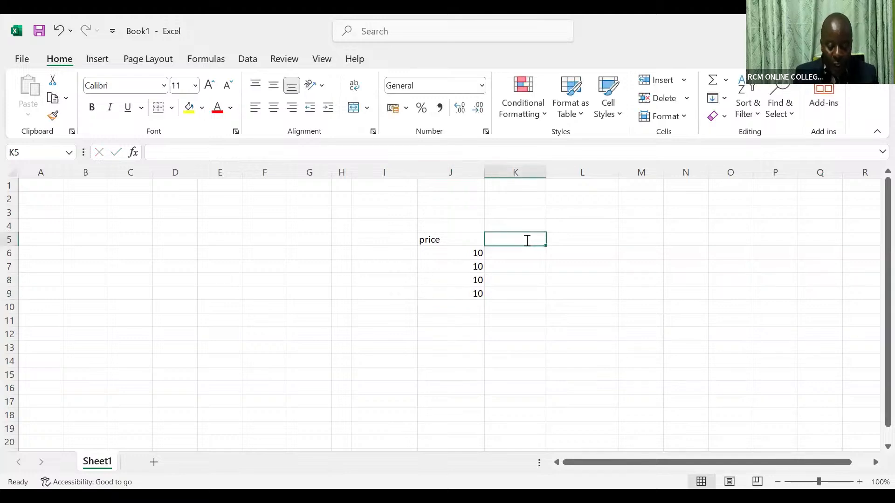
pyautogui.write('Qu')
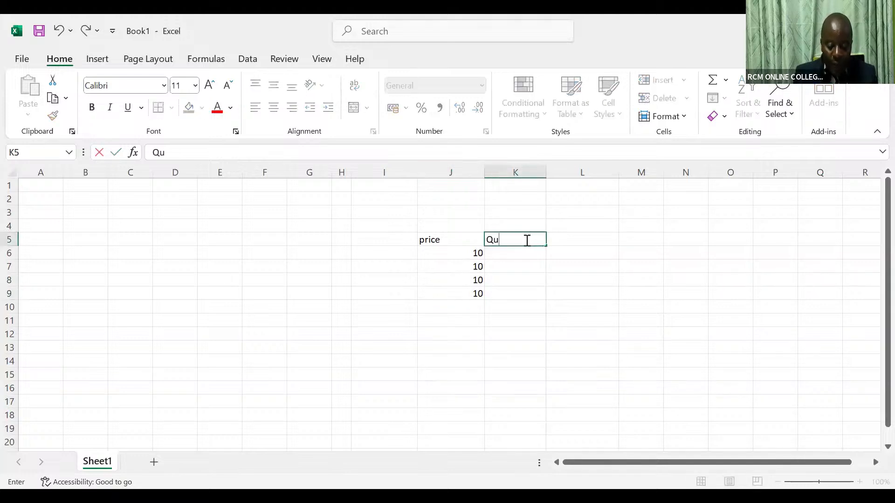
pyautogui.write('anytity')
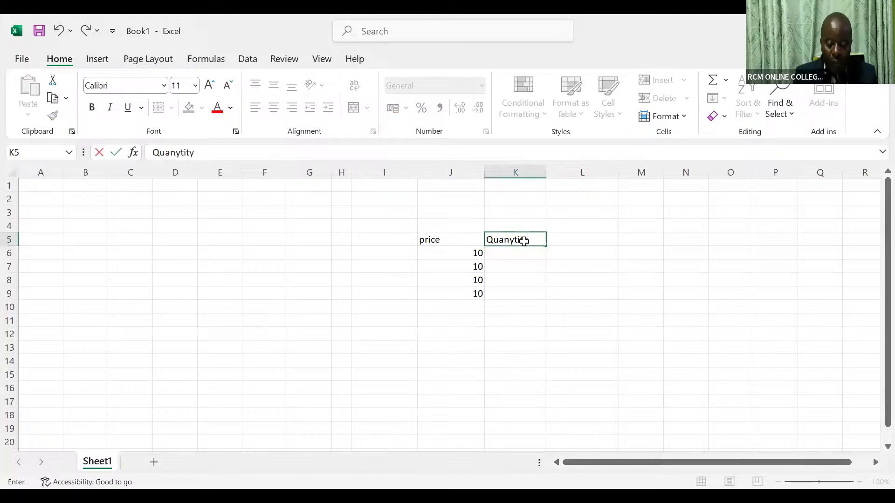
pyautogui.press('BackSpace')
pyautogui.press('BackSpace')
pyautogui.press('BackSpace')
pyautogui.press('BackSpace')
pyautogui.press('BackSpace')
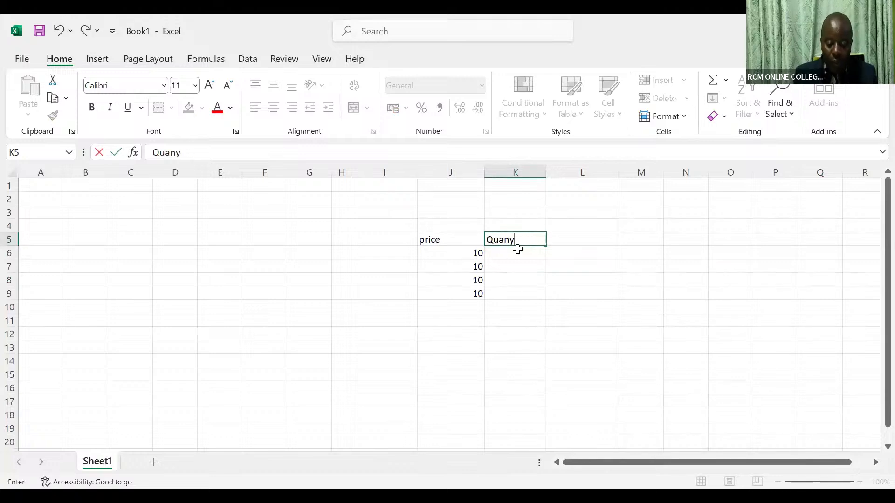
pyautogui.write('tity')
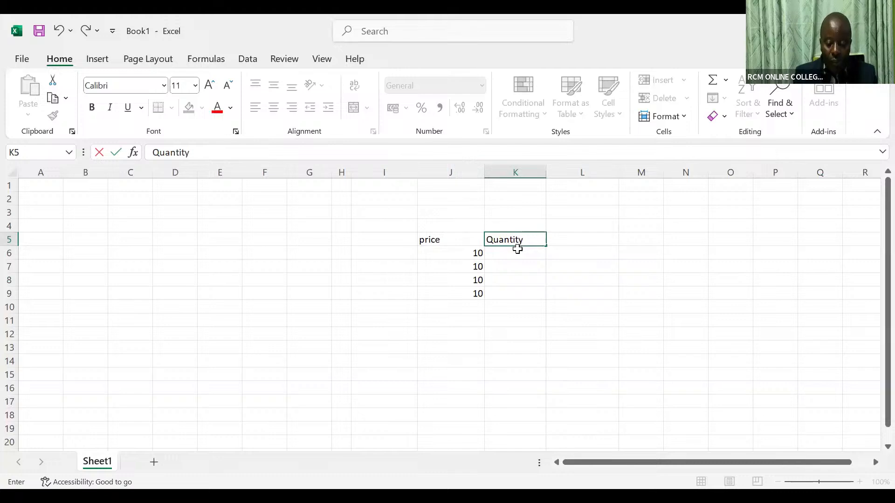
# - Enter the quantities 45, 67, 87 and 98 in cells K6 to K9
pyautogui.click(514, 261)
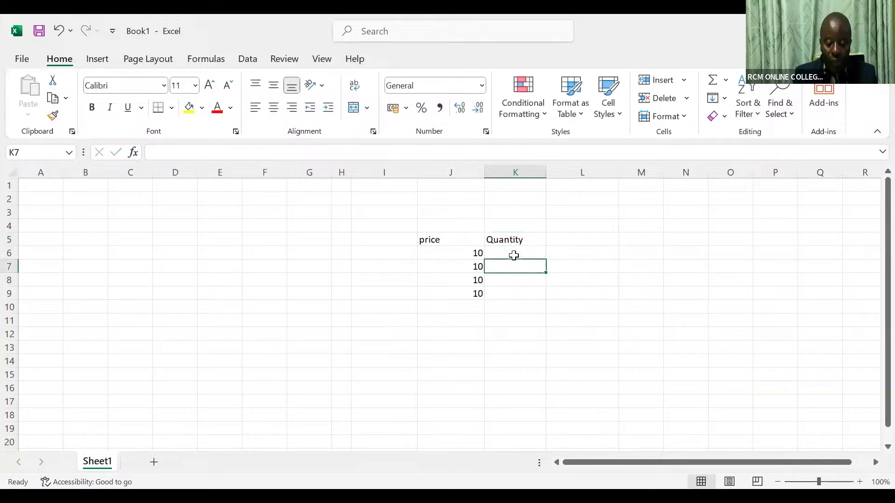
pyautogui.click(514, 255)
pyautogui.write('45')
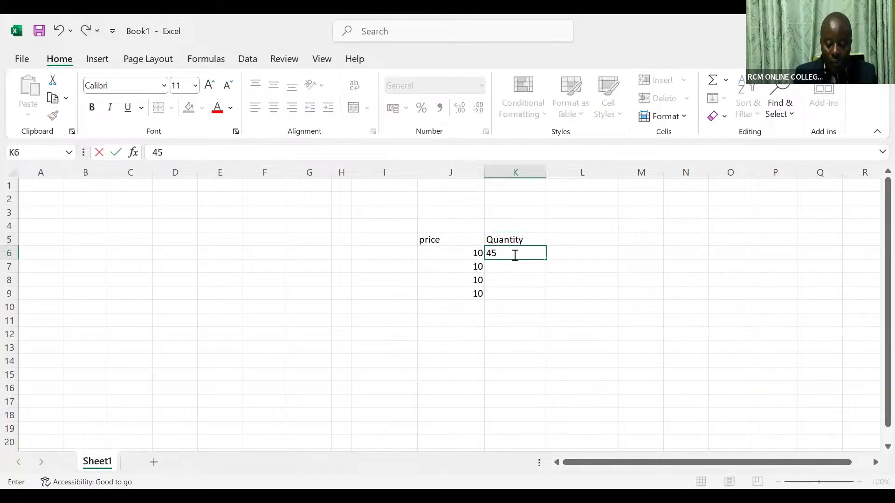
pyautogui.press('Return')
pyautogui.write('67')
pyautogui.press('Return')
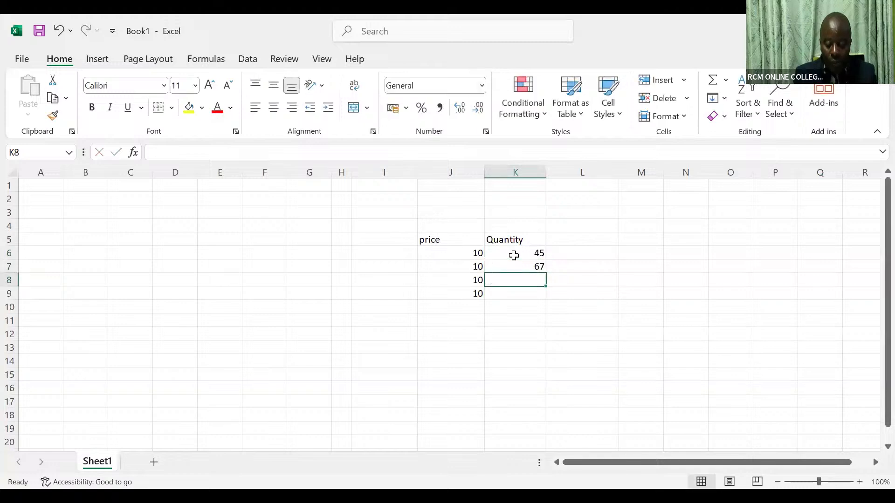
pyautogui.write('87')
pyautogui.press('Return')
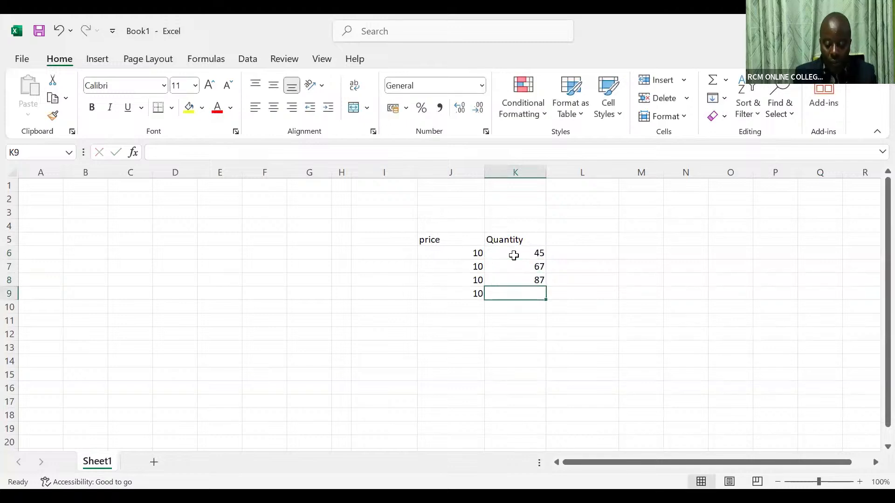
pyautogui.write('98')
pyautogui.press('Return')
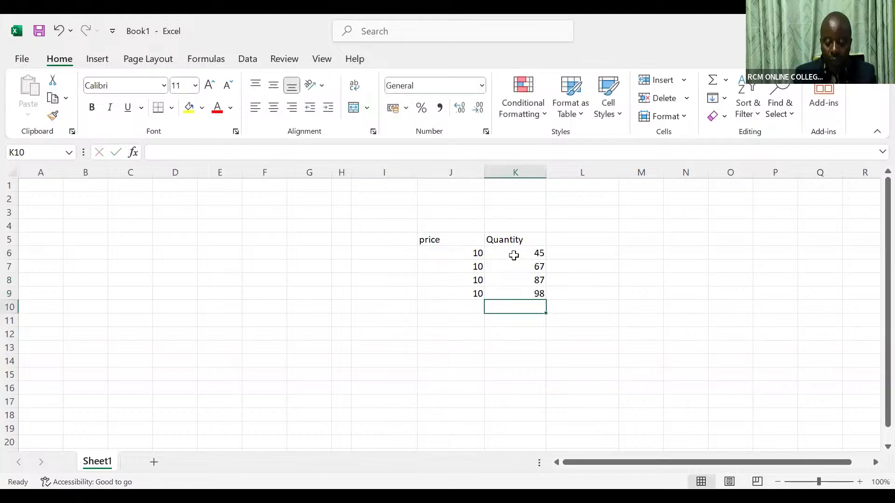
# - Add the column header Revenue in cell L5
pyautogui.click(574, 241)
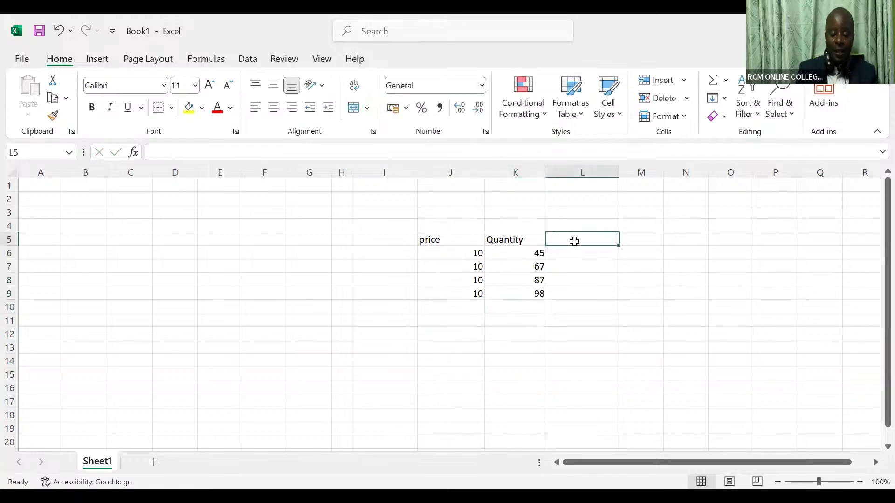
pyautogui.write('Reve')
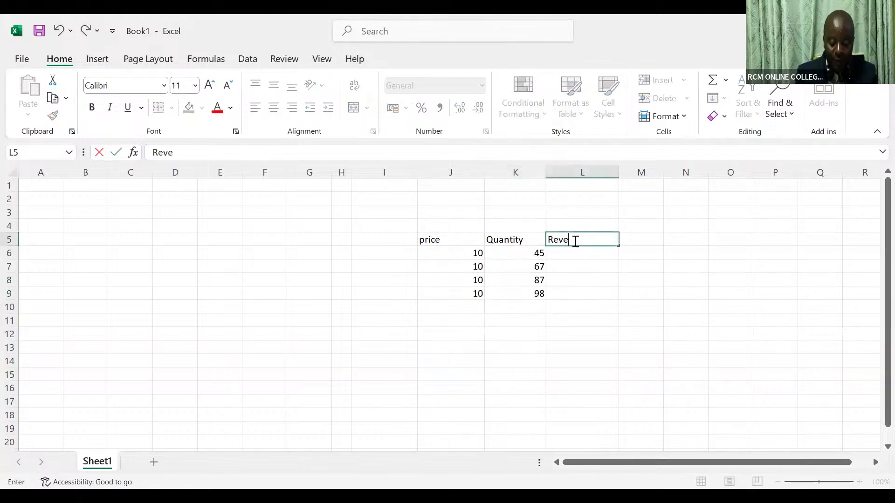
pyautogui.write('nue')
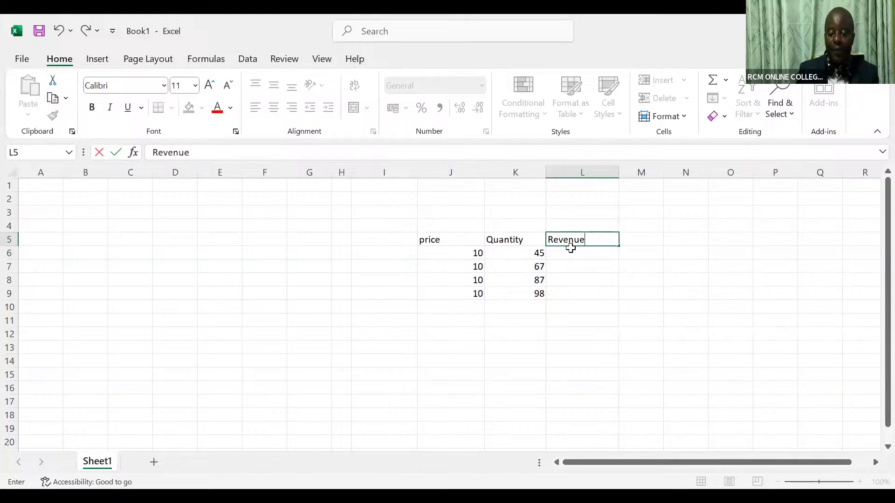
pyautogui.press('Return')
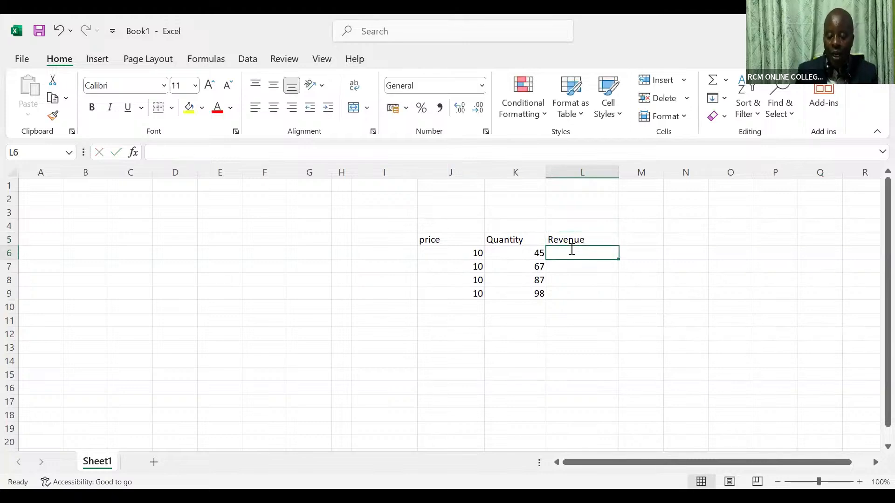
# - Calculate revenue in L6 with the formula =J6*K6 and fill it down to L9
pyautogui.write('=')
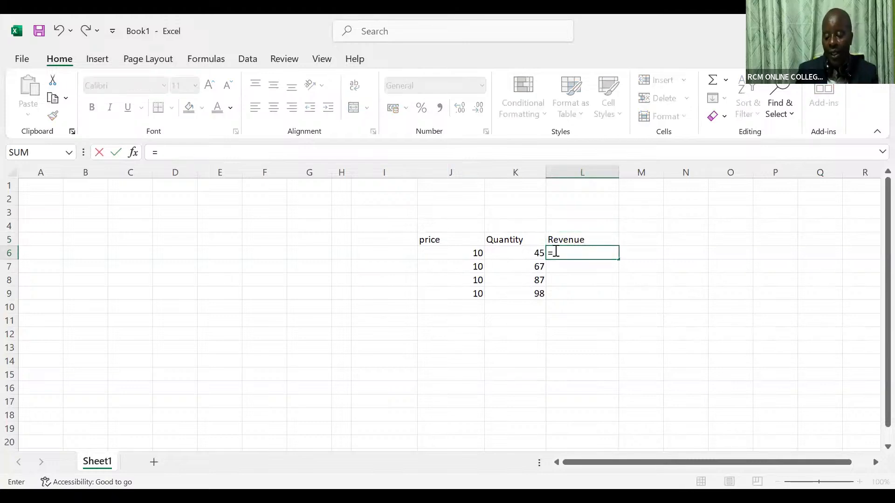
pyautogui.click(477, 252)
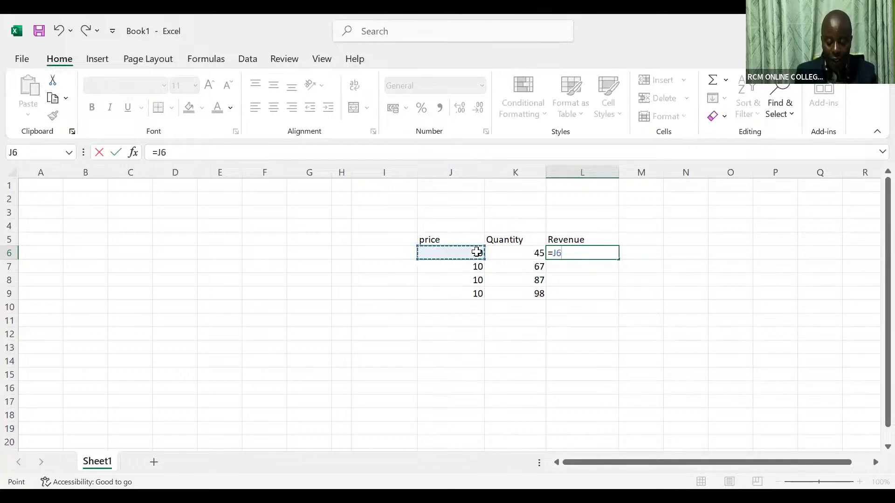
pyautogui.write('*')
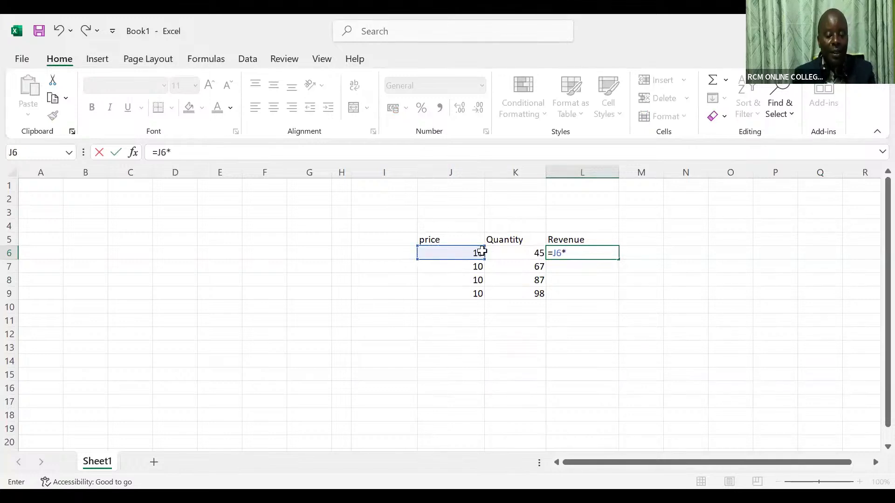
pyautogui.click(511, 255)
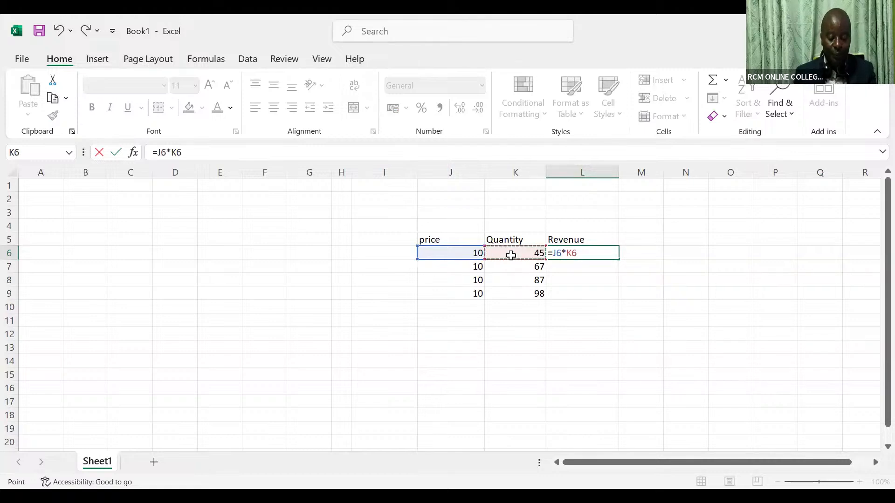
pyautogui.hotkey('ctrl', 'Return')
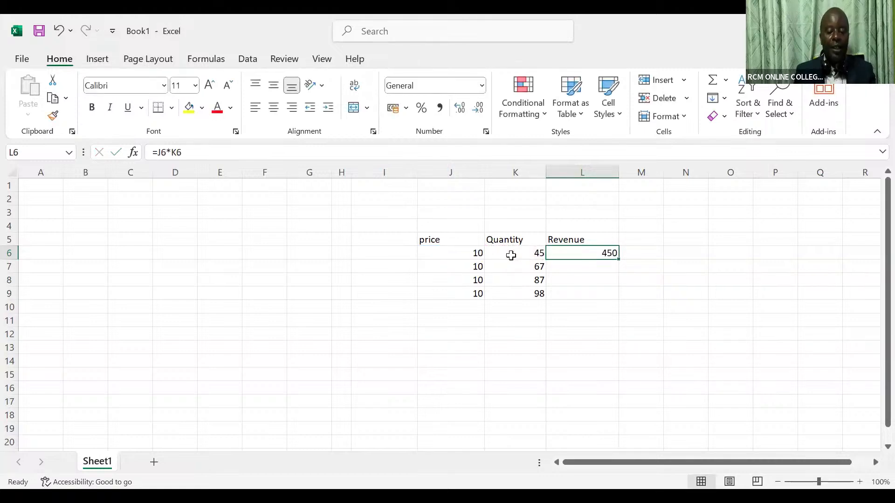
pyautogui.doubleClick(617, 260)
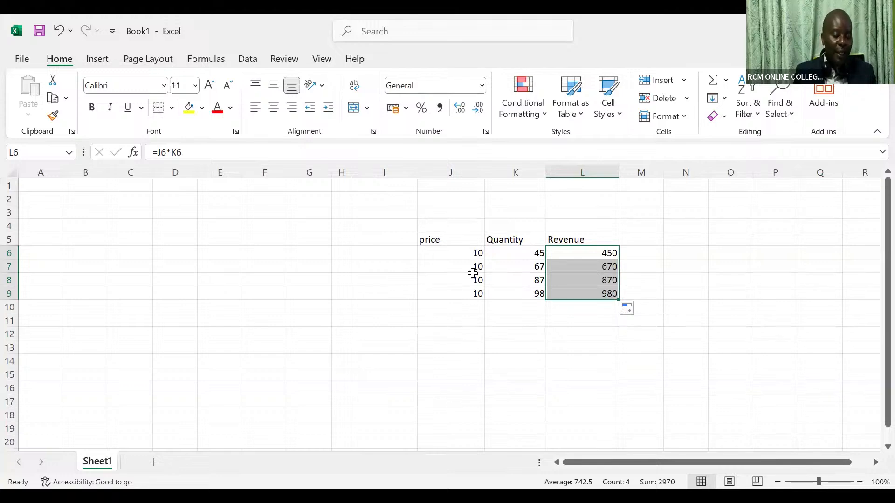
# - Enter the label Price in K4 and the single price value 10 in L4
pyautogui.click(511, 228)
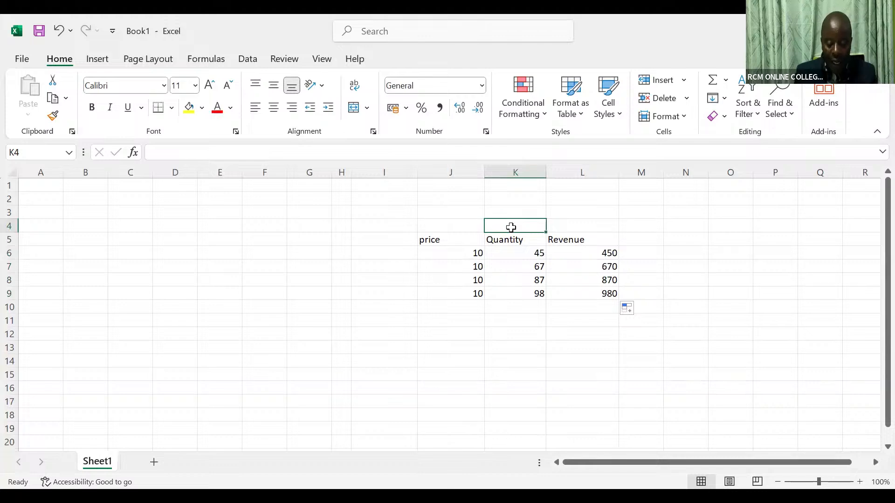
pyautogui.write('P')
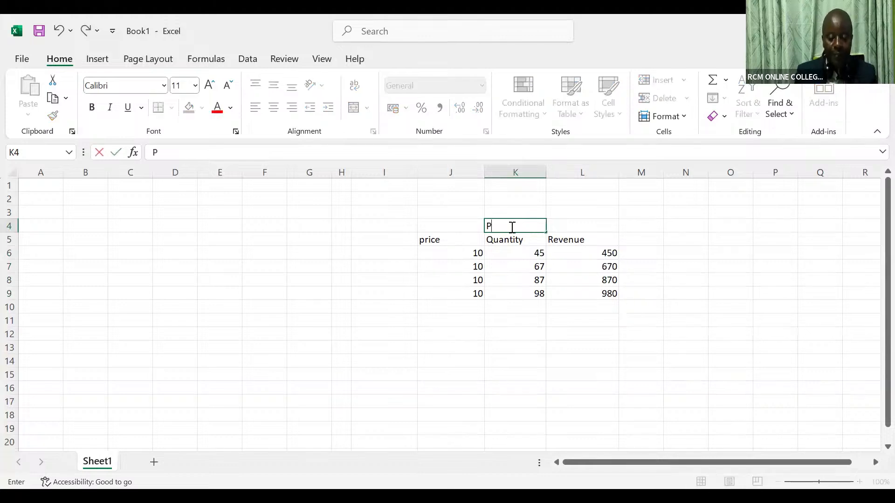
pyautogui.write('rice')
pyautogui.click(572, 227)
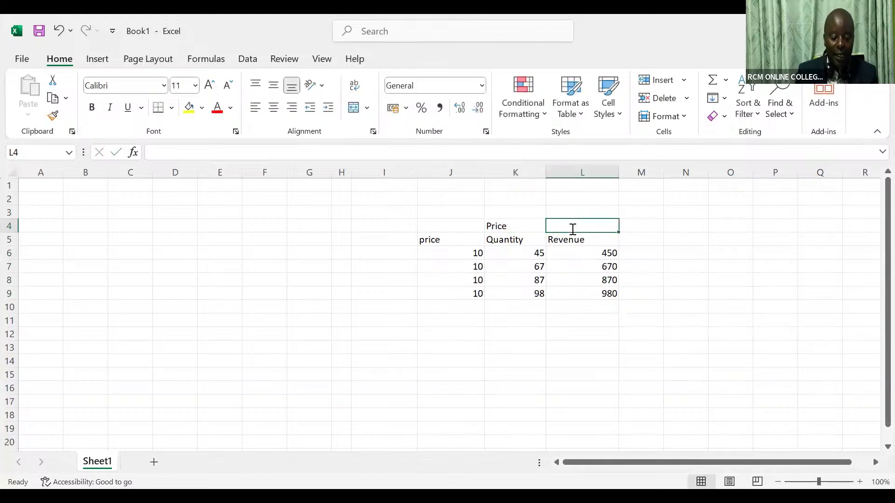
pyautogui.write('10')
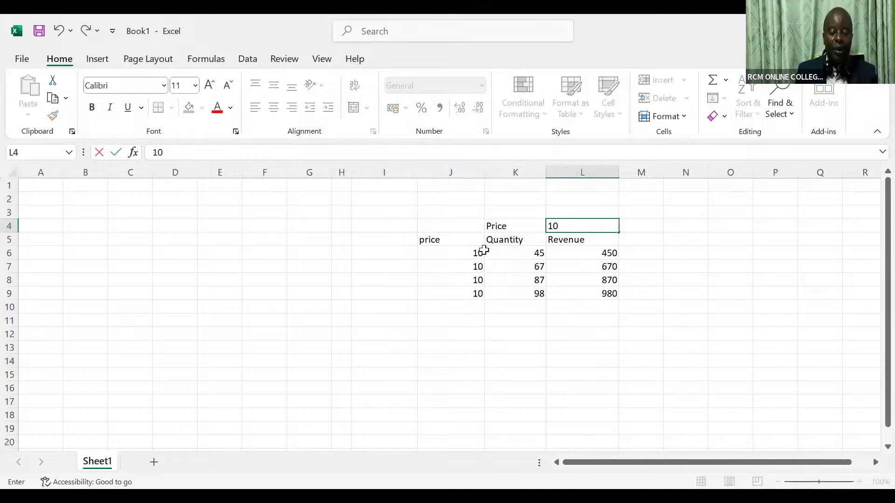
# - Delete column J with the repeated prices and clear the revenue formulas in K6 to K9
pyautogui.click(455, 166)
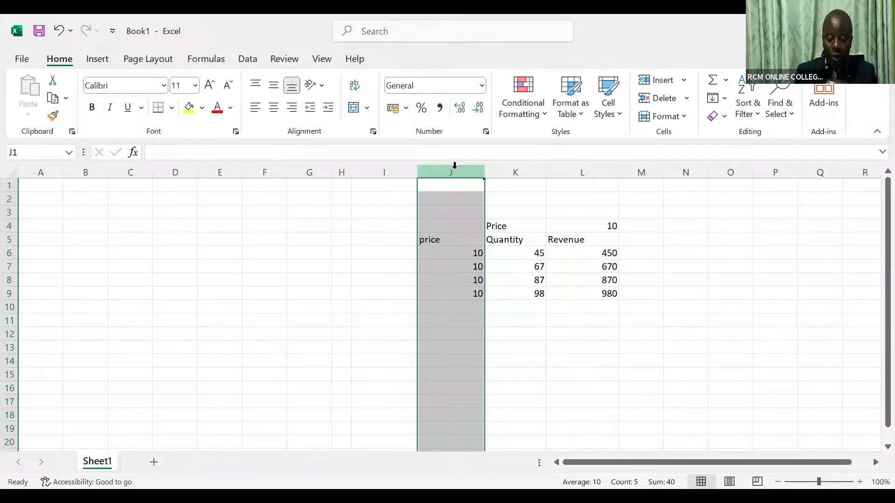
pyautogui.hotkey('ctrl', '-')
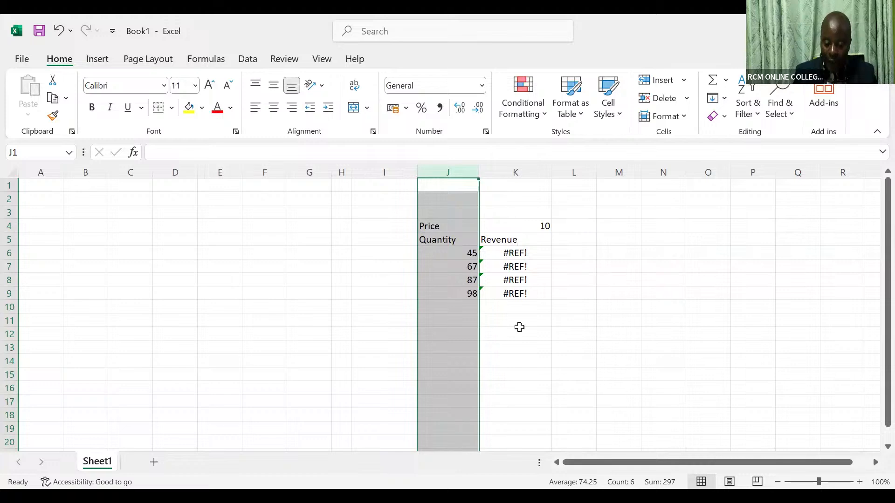
pyautogui.click(513, 253)
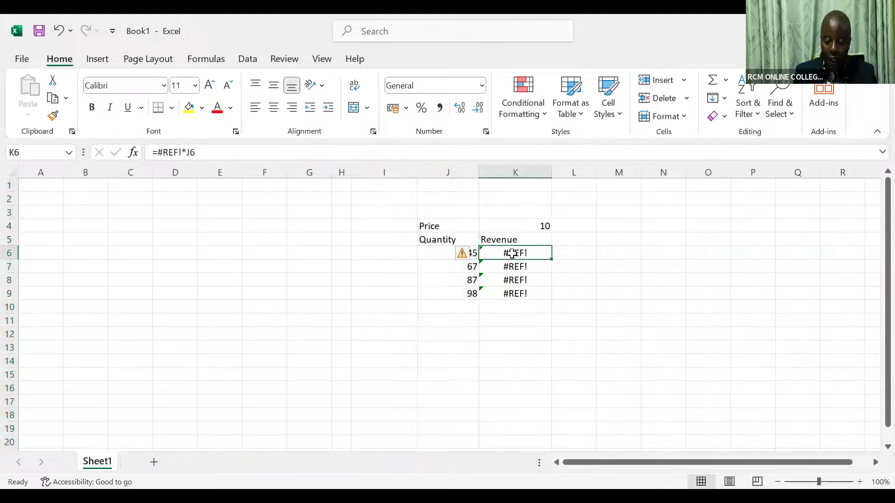
pyautogui.hotkey('ctrl', 'shift', 'Down')
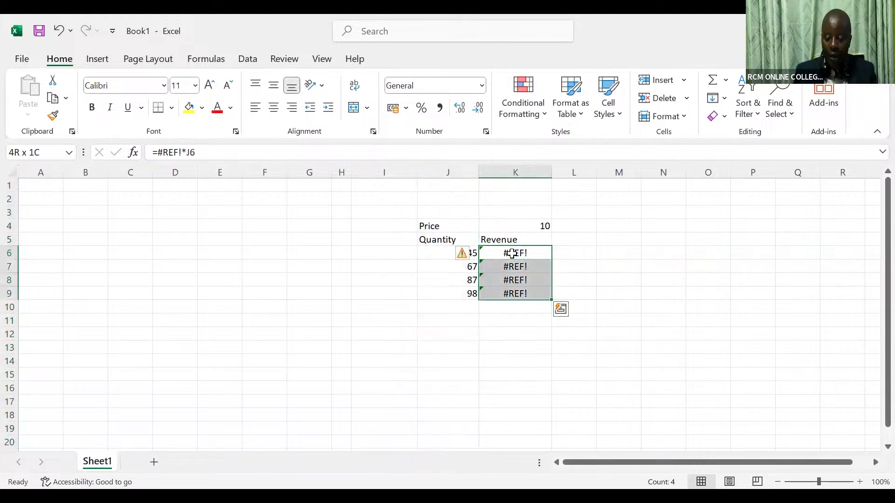
pyautogui.press('Delete')
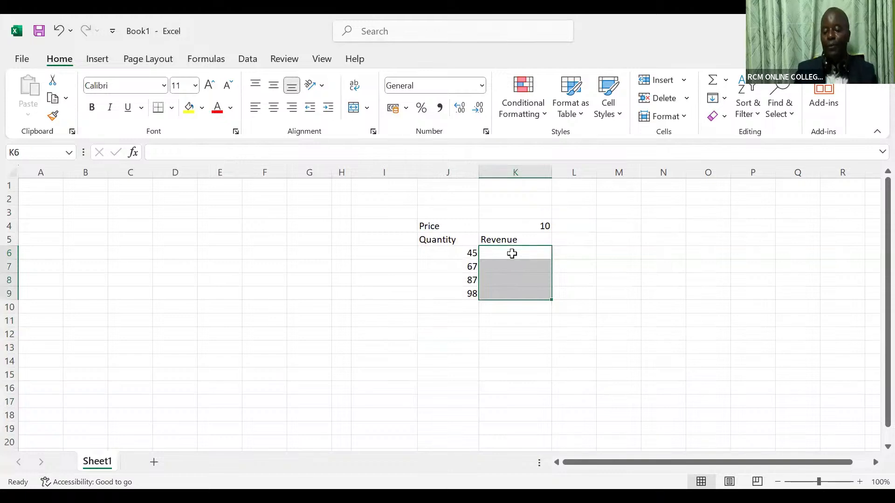
pyautogui.click(648, 307)
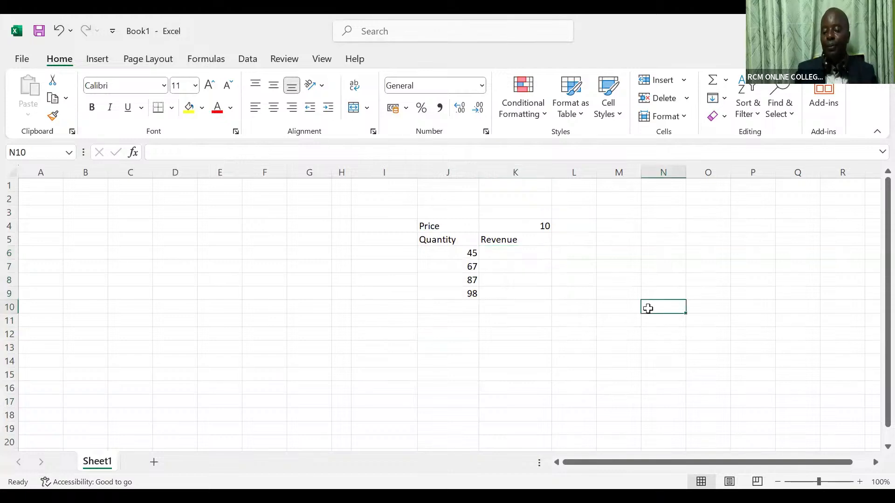
# - Calculate revenue in K6 with the relative formula =J6*K4 and fill it down to K9
pyautogui.click(487, 254)
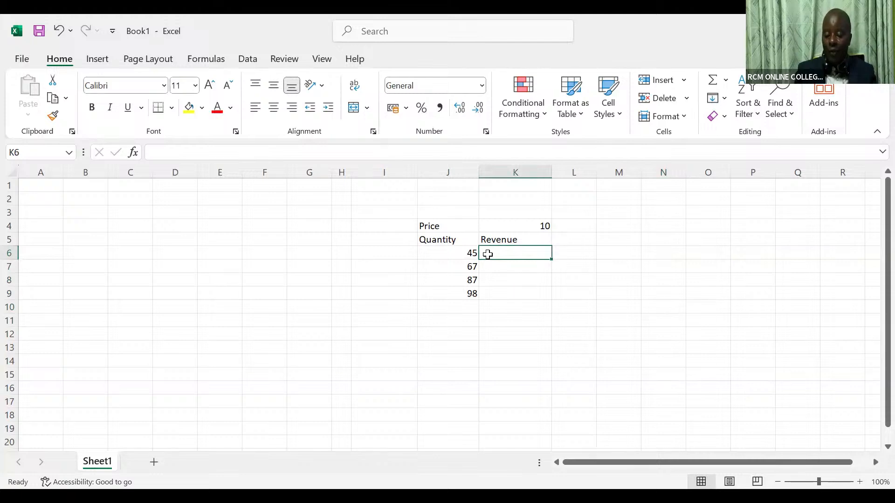
pyautogui.write('=')
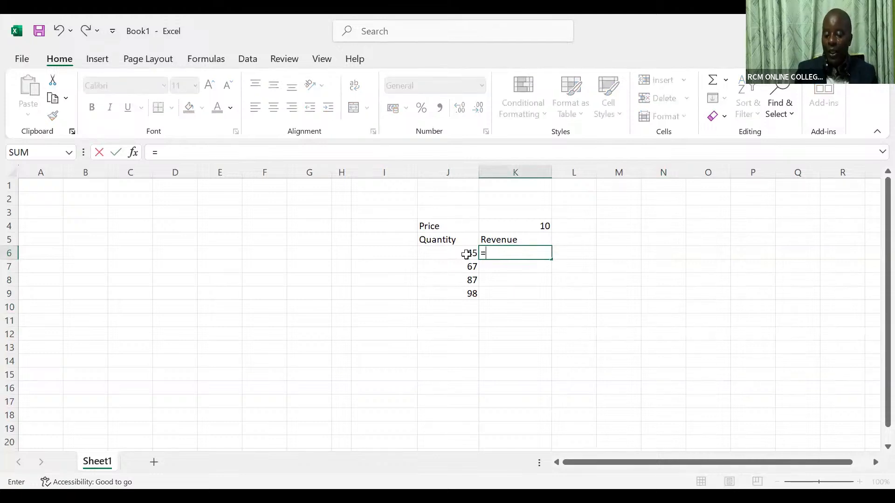
pyautogui.click(466, 254)
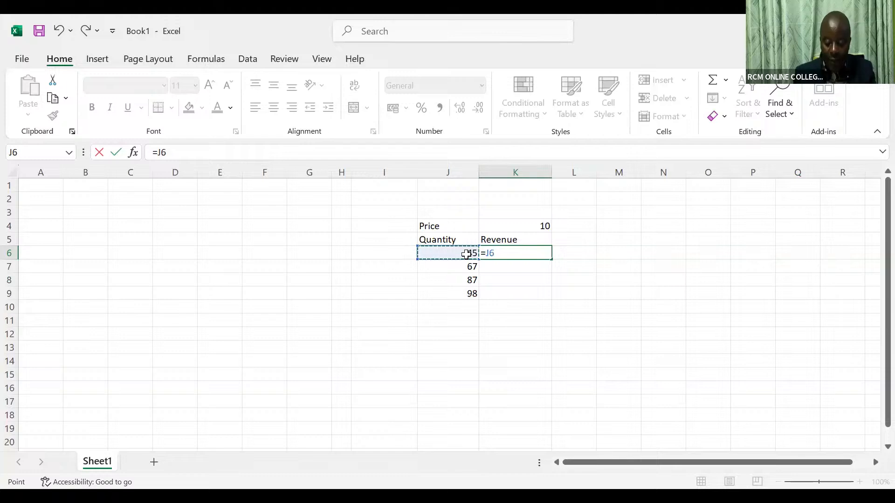
pyautogui.write('*')
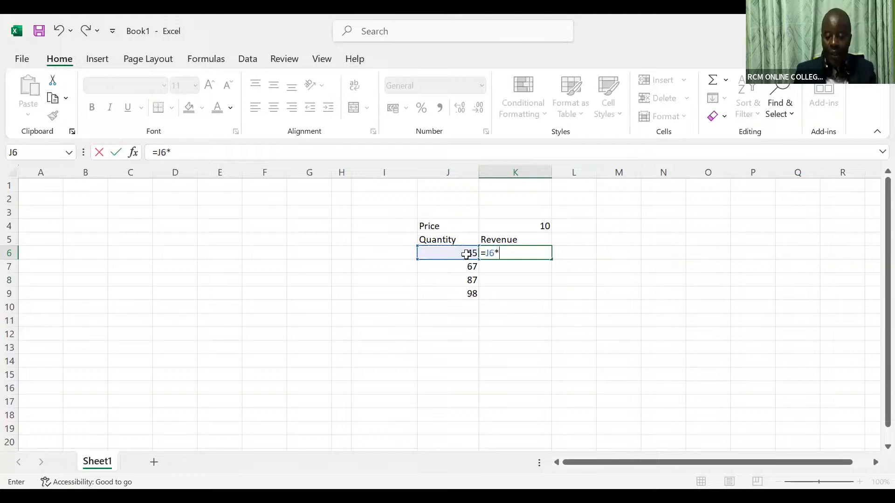
pyautogui.click(544, 225)
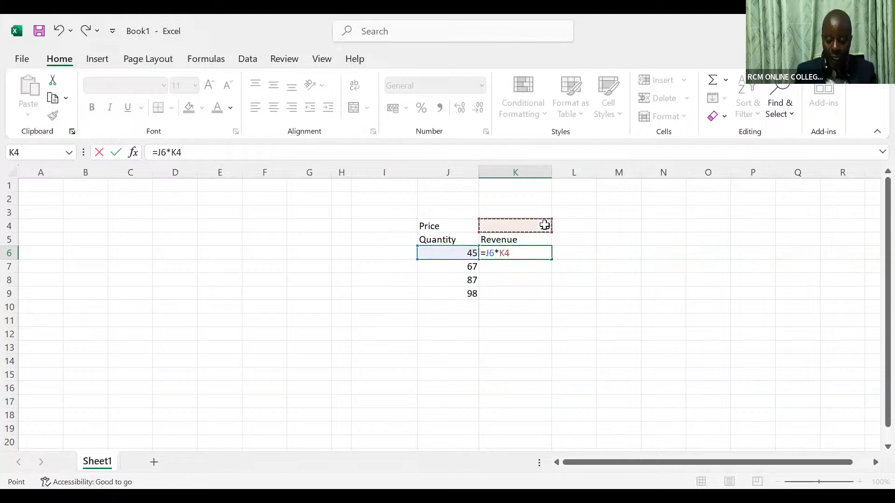
pyautogui.press('Return')
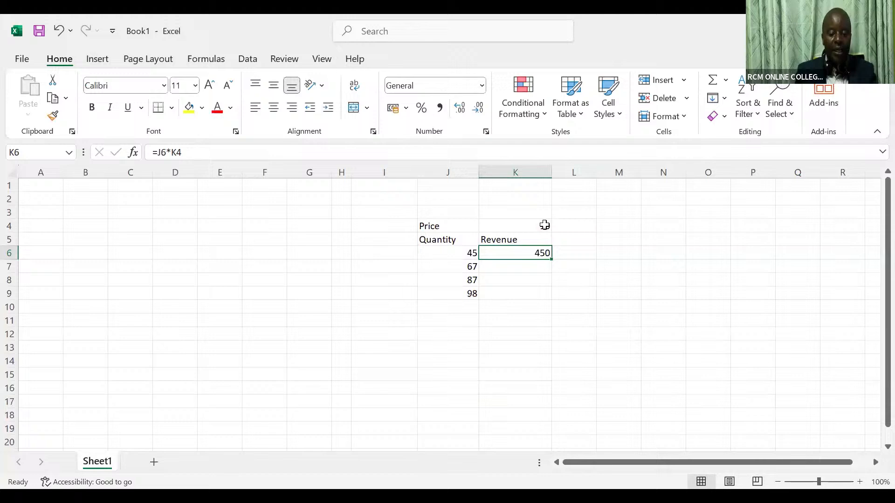
pyautogui.doubleClick(553, 260)
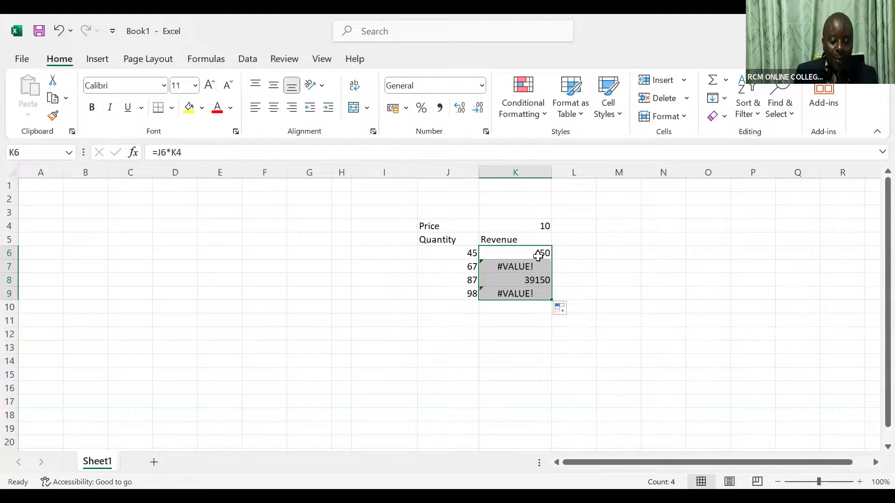
# - Inspect the filled revenue formulas in K6, K7 and K8 to see which cells each one references
pyautogui.click(538, 253)
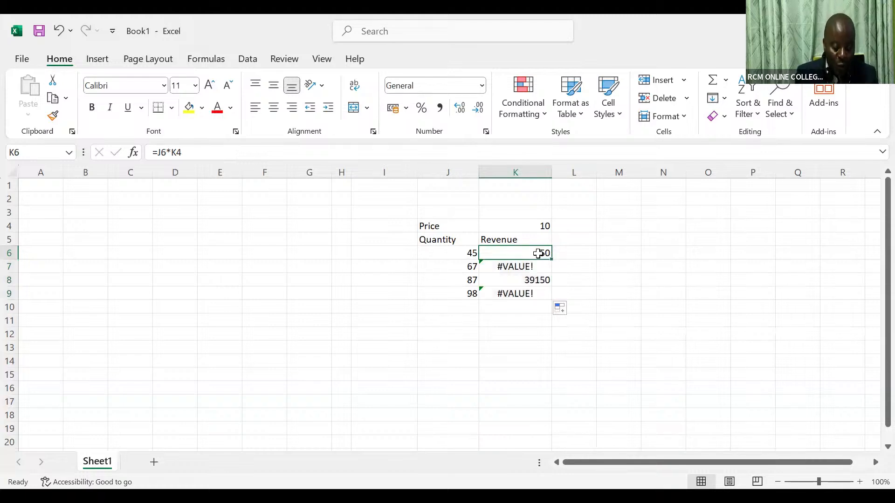
pyautogui.doubleClick(538, 253)
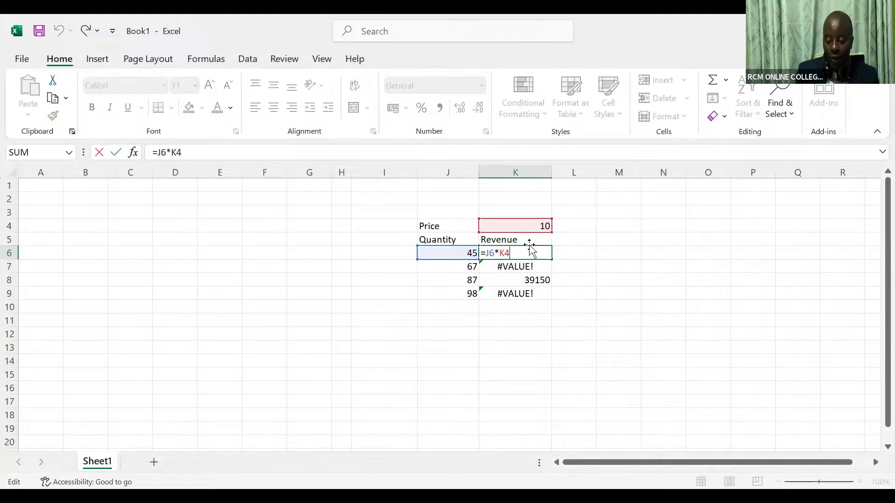
pyautogui.press('Return')
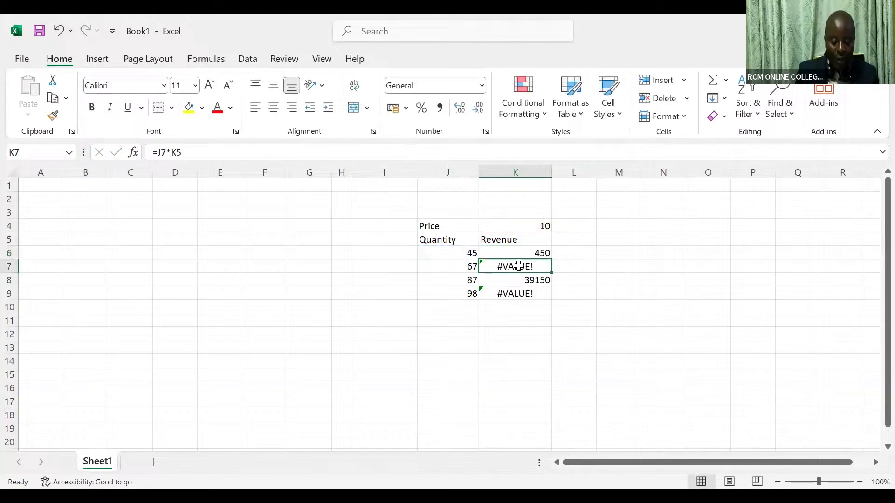
pyautogui.doubleClick(518, 265)
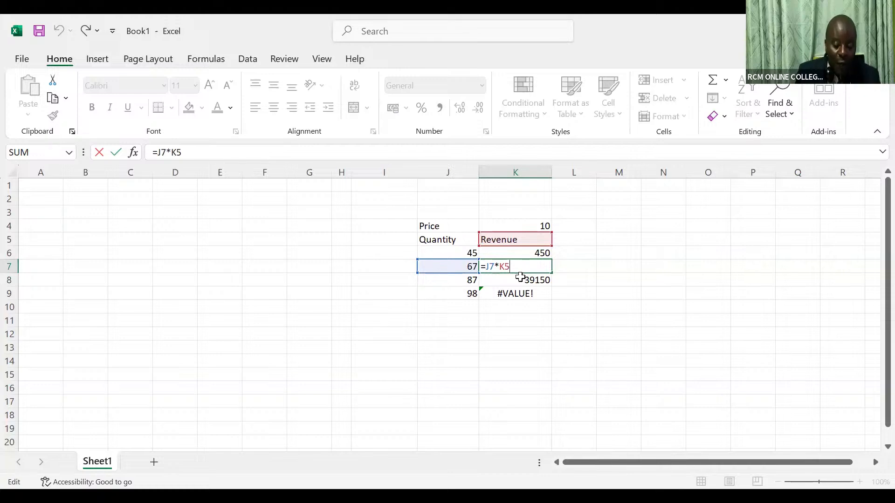
pyautogui.press('Return')
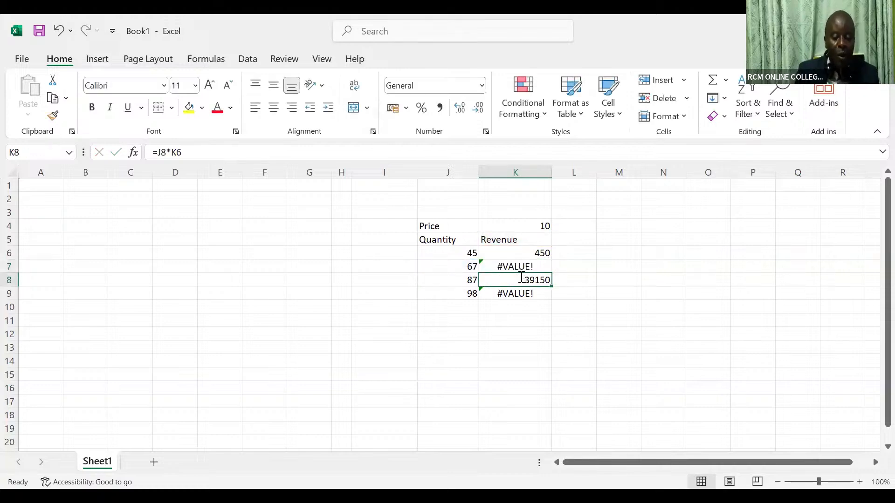
pyautogui.doubleClick(522, 278)
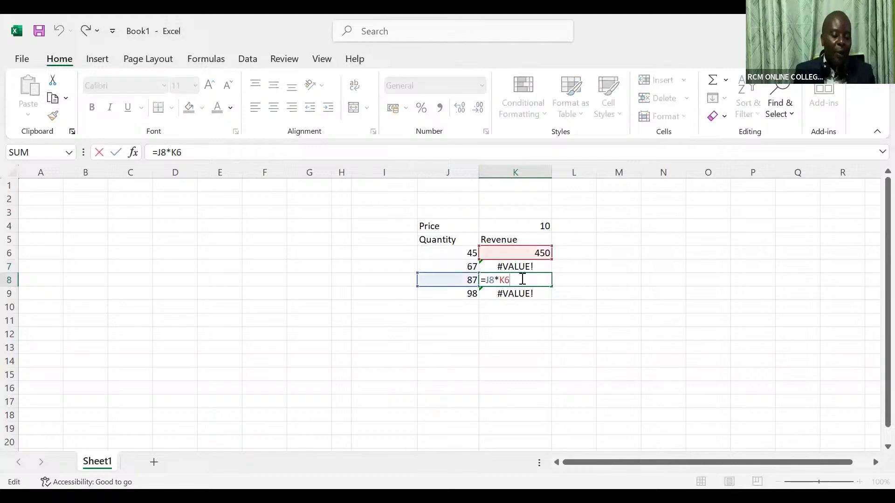
# - Clear the revenue formulas from cells K6 to K9
pyautogui.click(523, 254)
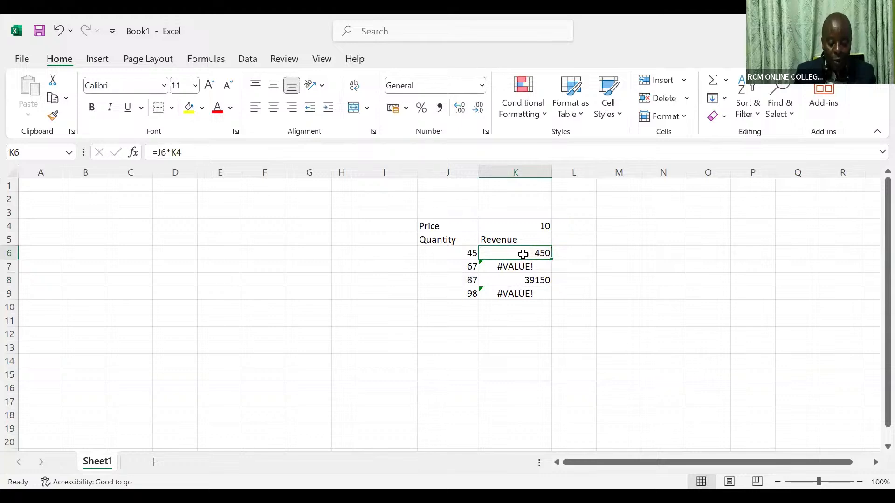
pyautogui.hotkey('ctrl', 'shift', 'Down')
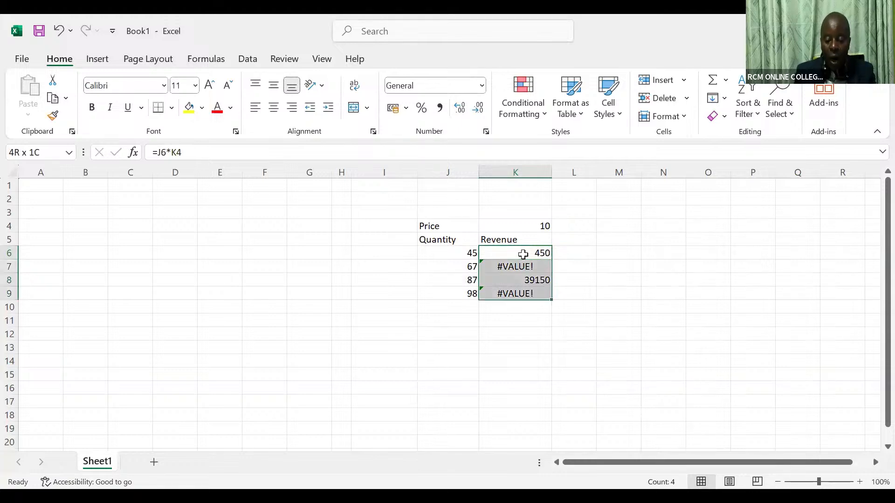
pyautogui.press('Delete')
# - Calculate revenue in K6 with =J6*$K$4, using an absolute reference to the price, and fill it down to K9
pyautogui.click(523, 254)
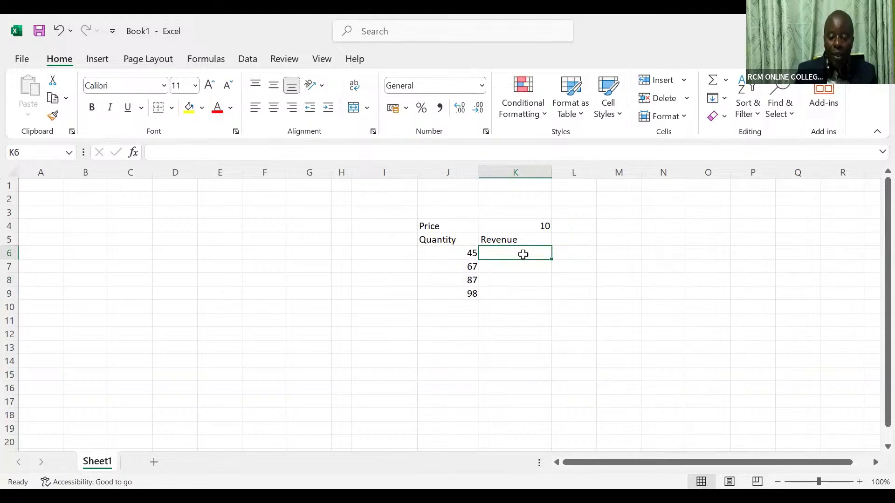
pyautogui.write('=')
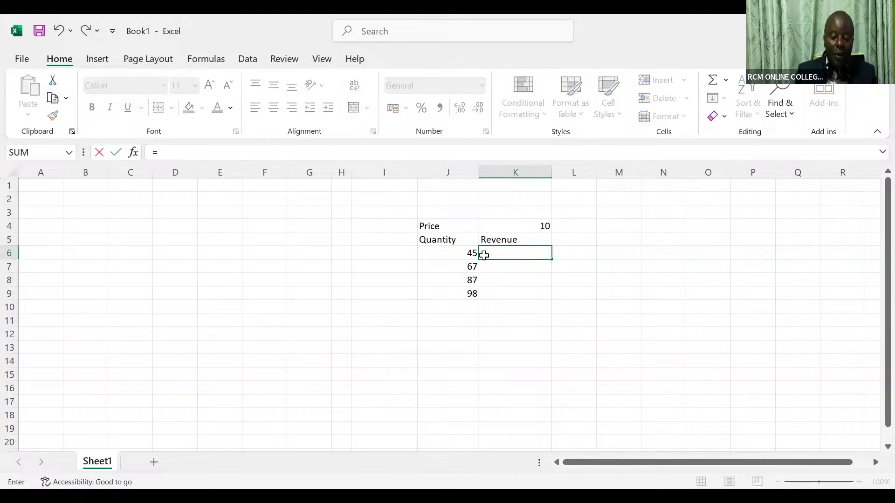
pyautogui.click(464, 255)
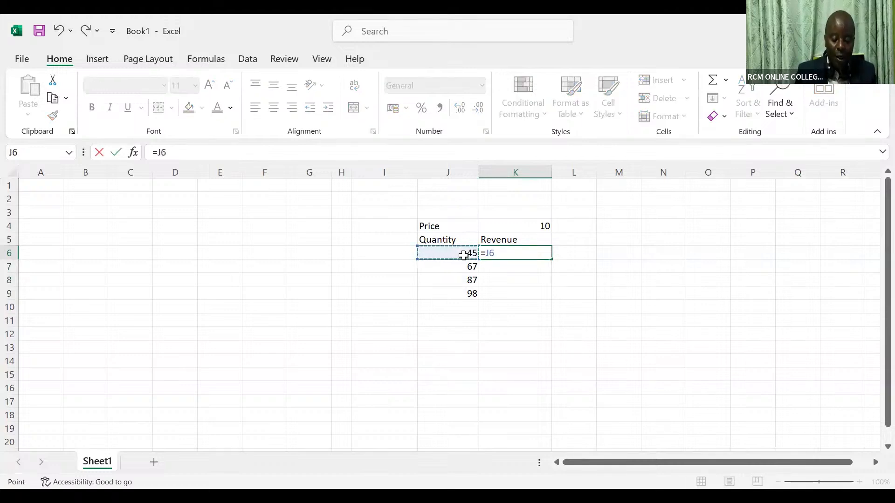
pyautogui.write('*')
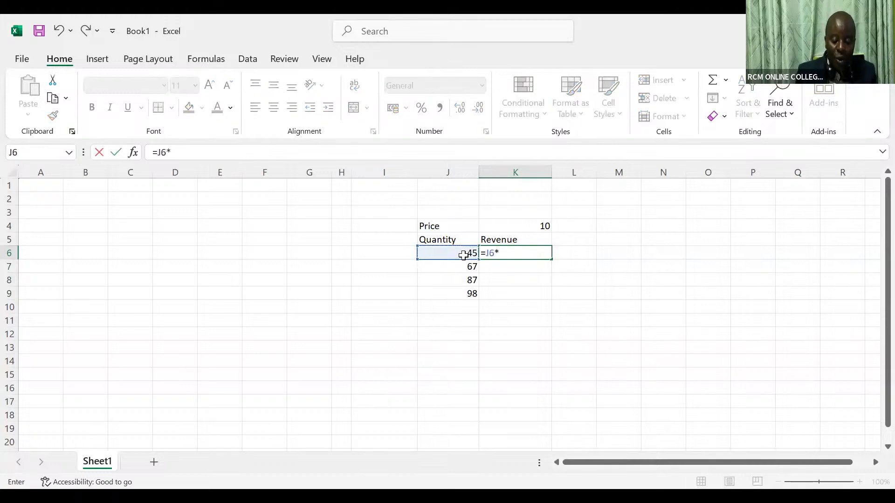
pyautogui.click(534, 228)
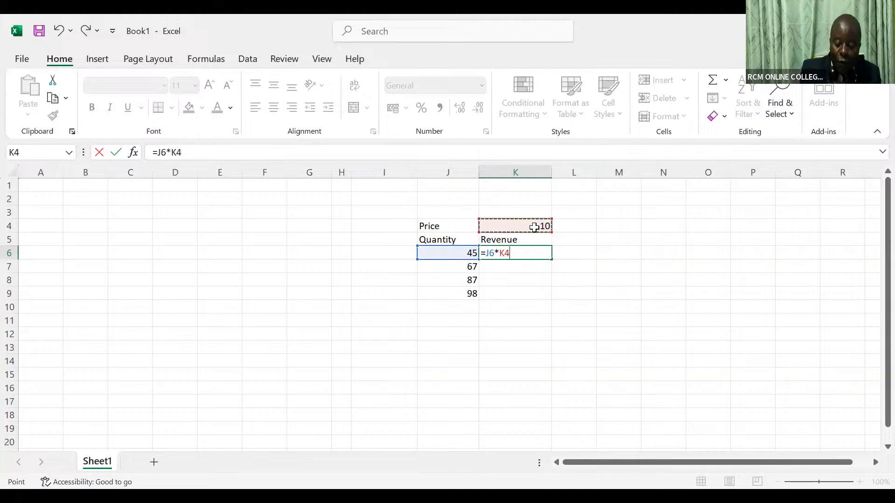
pyautogui.press('F4')
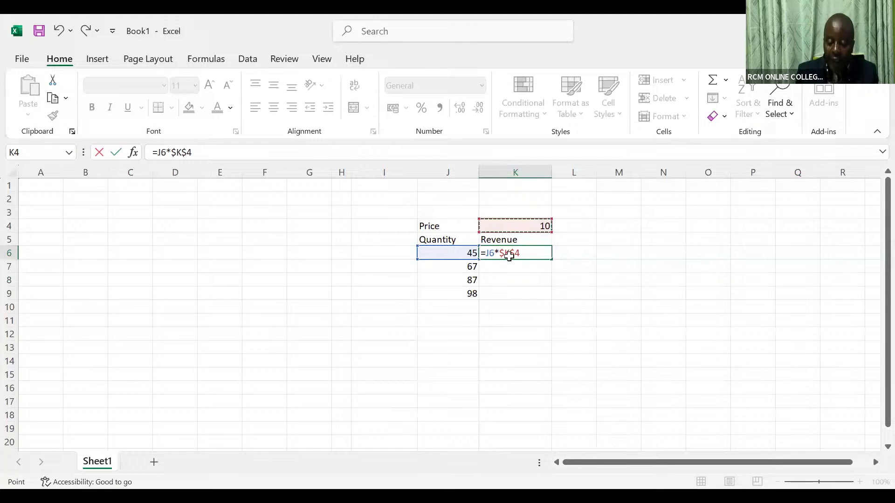
pyautogui.hotkey('ctrl', 'Return')
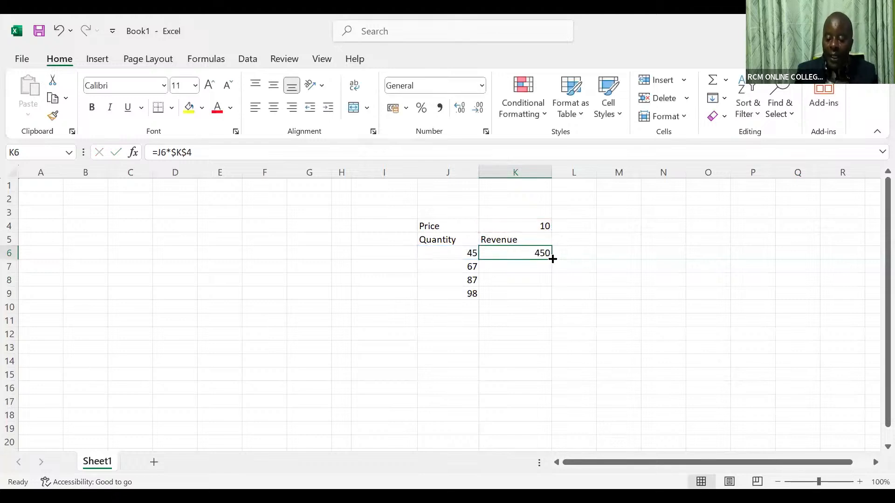
pyautogui.doubleClick(552, 259)
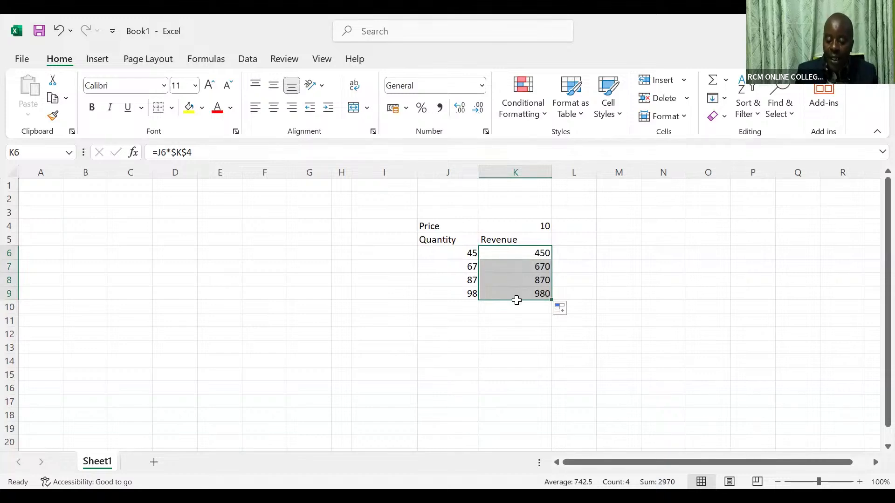
# - Inspect the filled revenue formula in K9 to see which cells it references
pyautogui.click(517, 299)
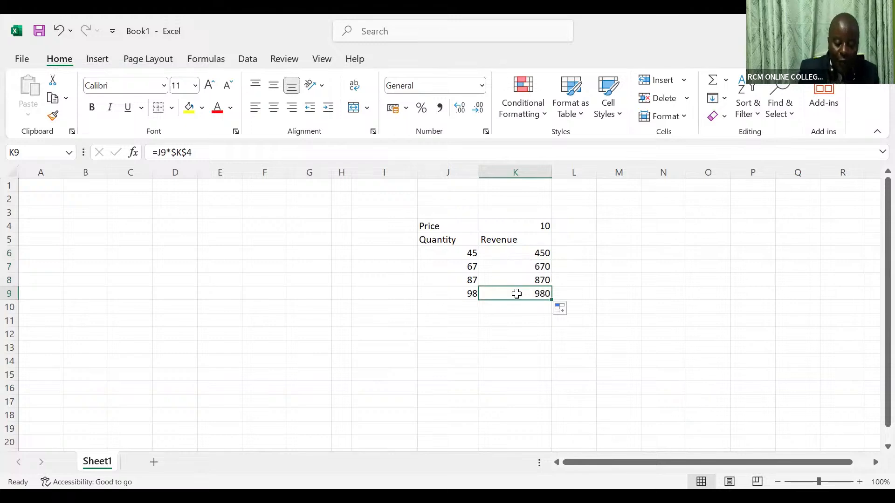
pyautogui.doubleClick(517, 293)
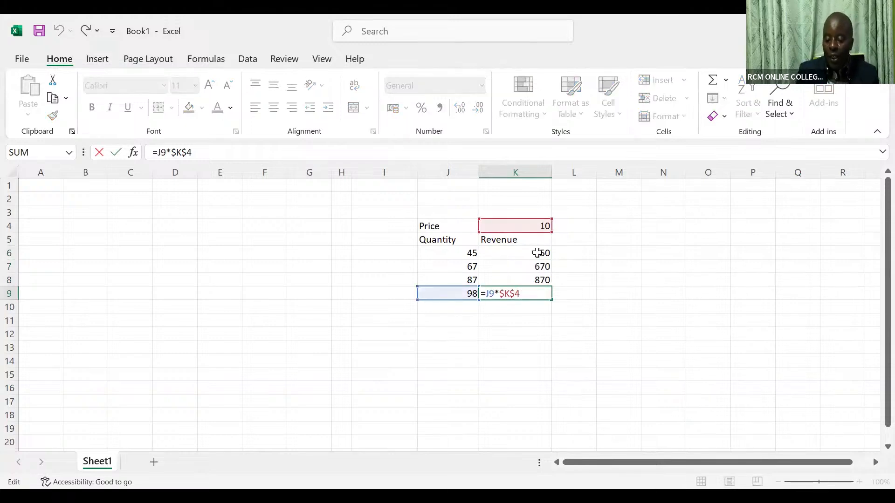
# - Fill the revenue formula from K8 down to K11 and inspect which cells K8 references
pyautogui.click(530, 281)
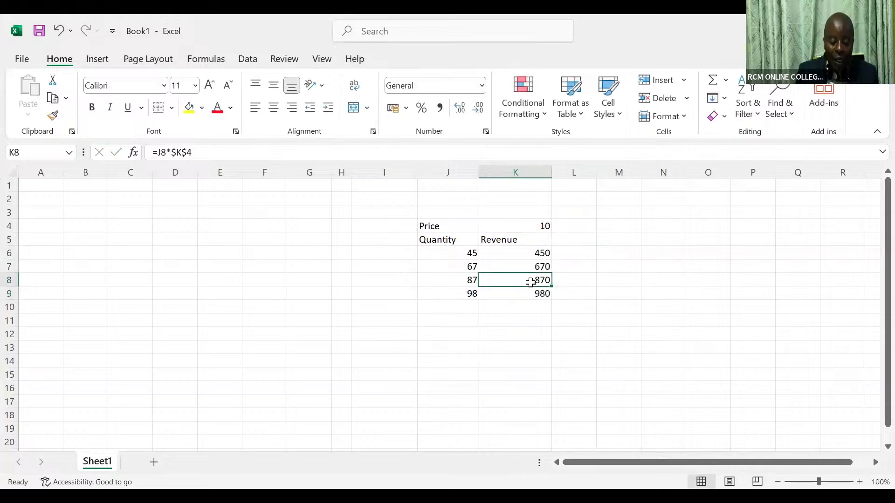
pyautogui.moveTo(551, 286); pyautogui.dragTo(551, 322)
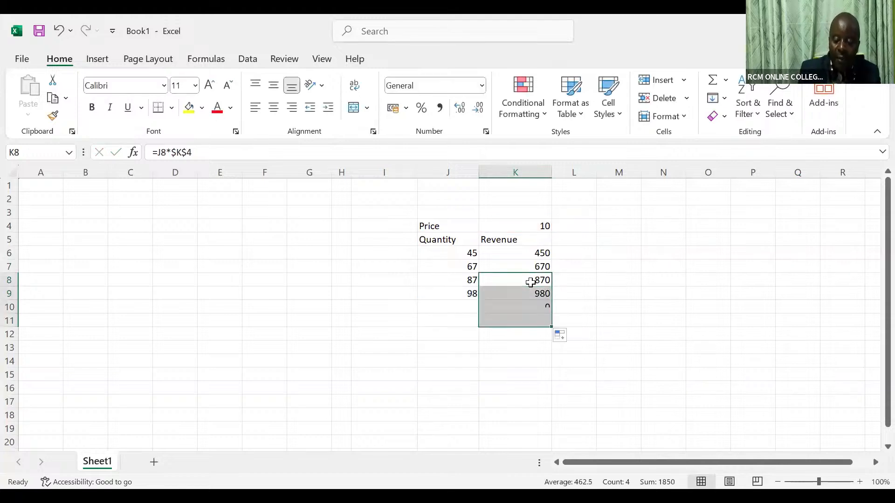
pyautogui.click(531, 282)
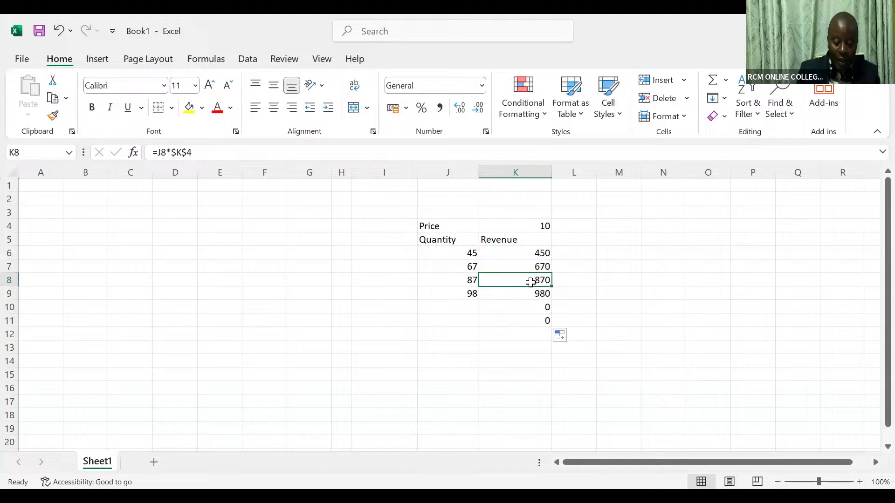
pyautogui.doubleClick(530, 282)
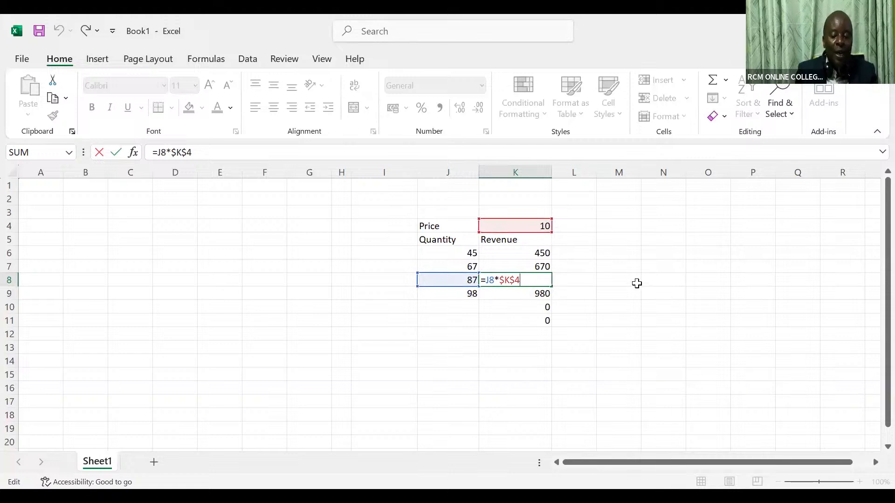
# - Enter the note "dollarisation= fix constant numbers using F4" in cell M7
pyautogui.click(624, 265)
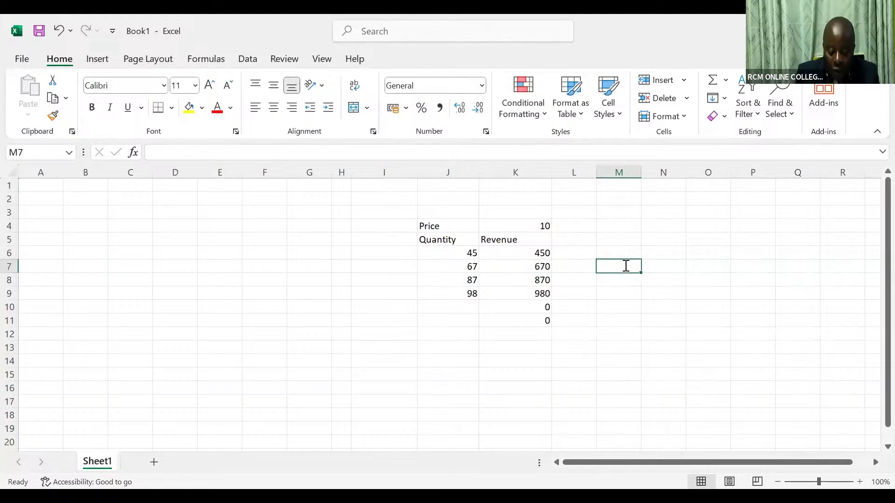
pyautogui.write('dollarisation')
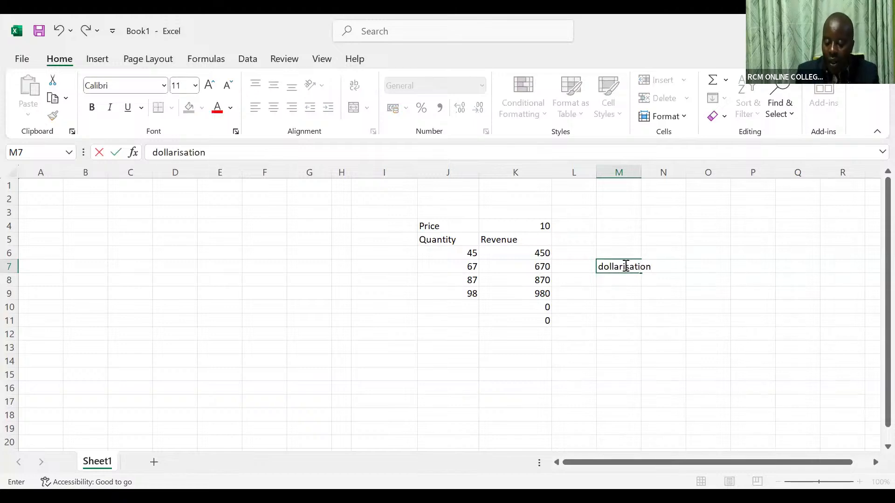
pyautogui.write('=')
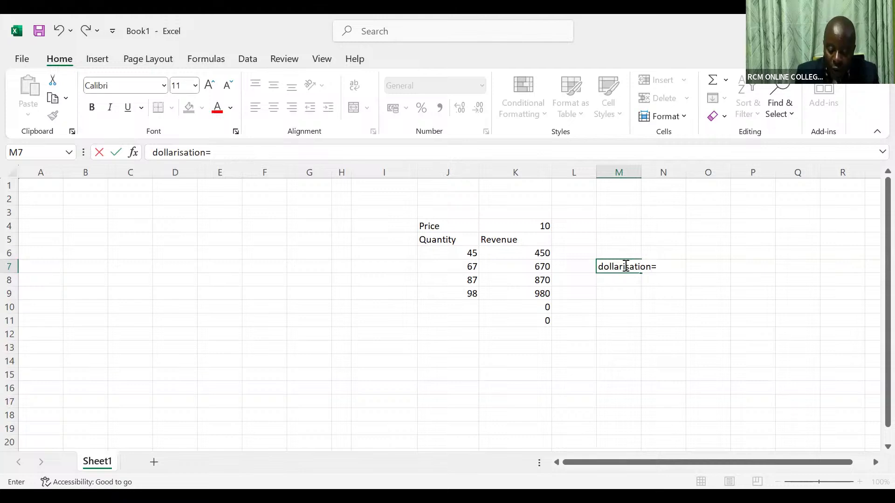
pyautogui.write(' fix constant')
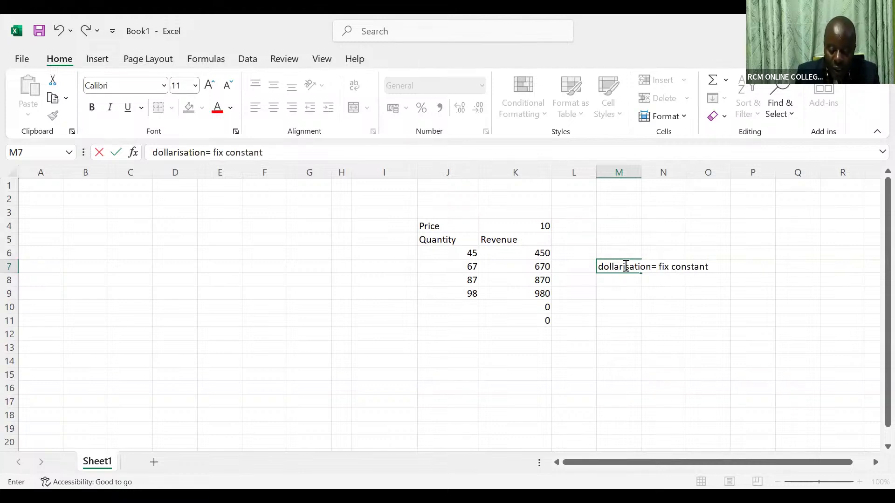
pyautogui.write(' numbers')
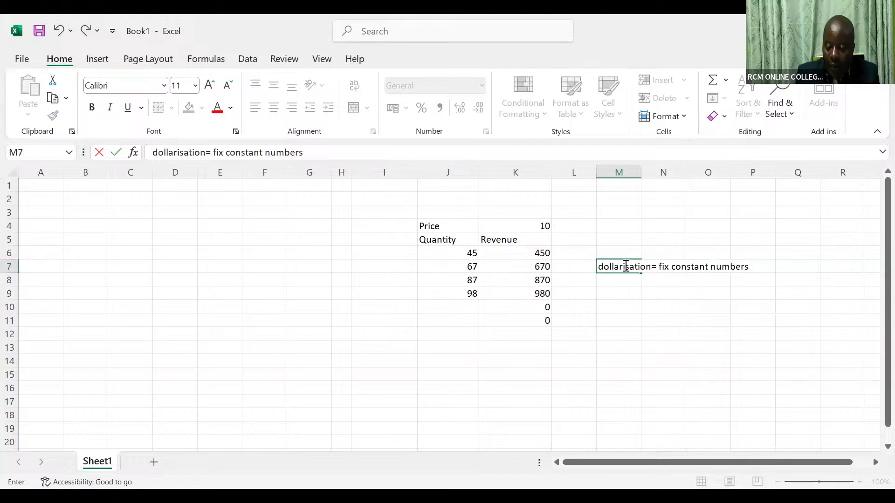
pyautogui.write(' usin')
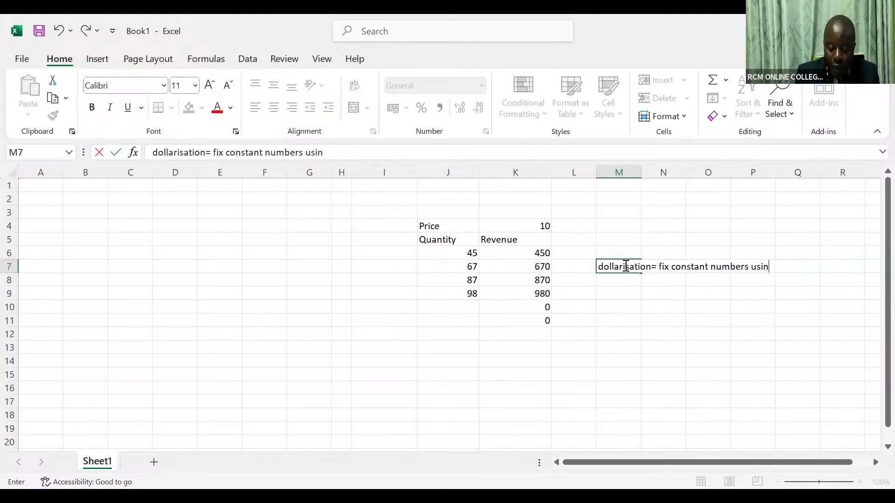
pyautogui.write('g F')
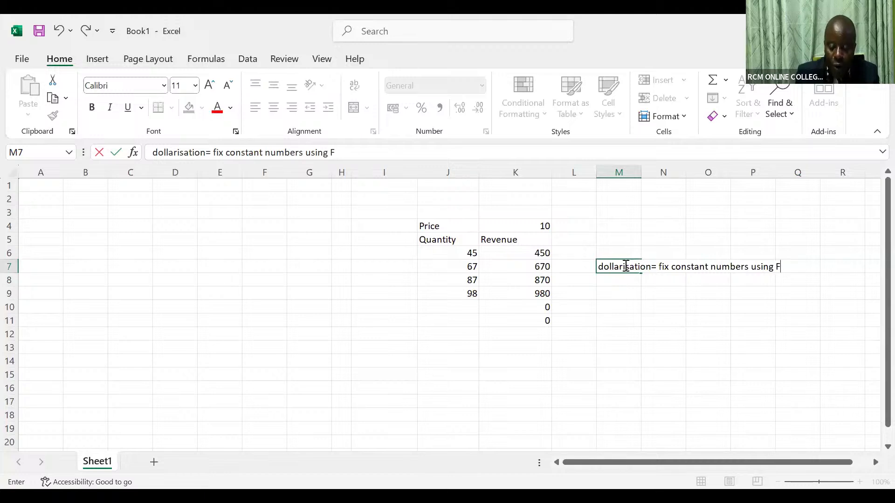
pyautogui.write('4')
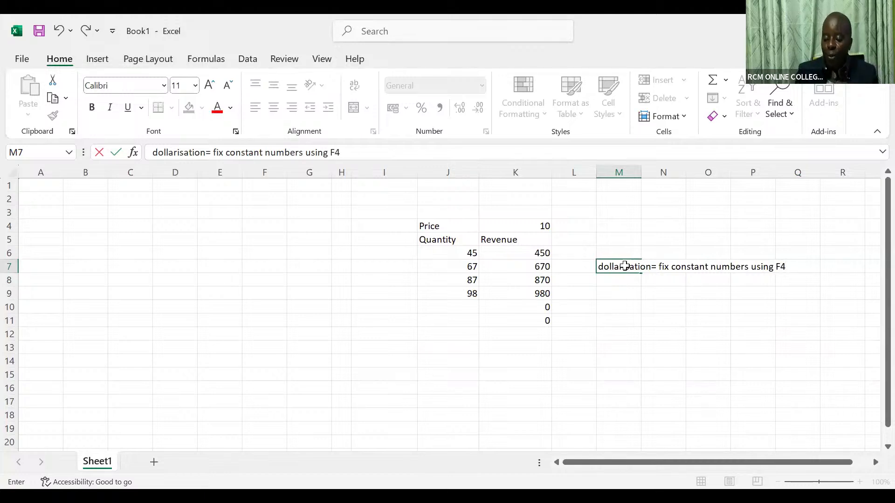
# - Enter the shortcut note "FnF4" in cell M10
pyautogui.click(634, 306)
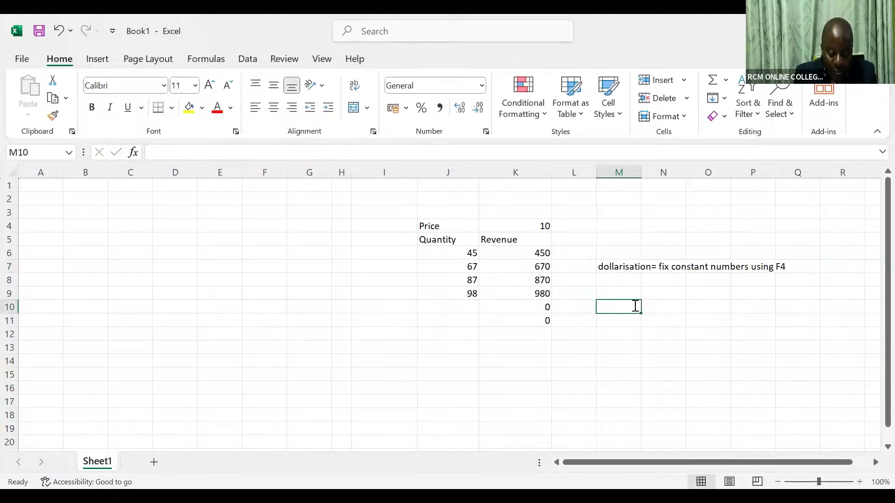
pyautogui.write('F')
pyautogui.press('BackSpace')
pyautogui.write('F')
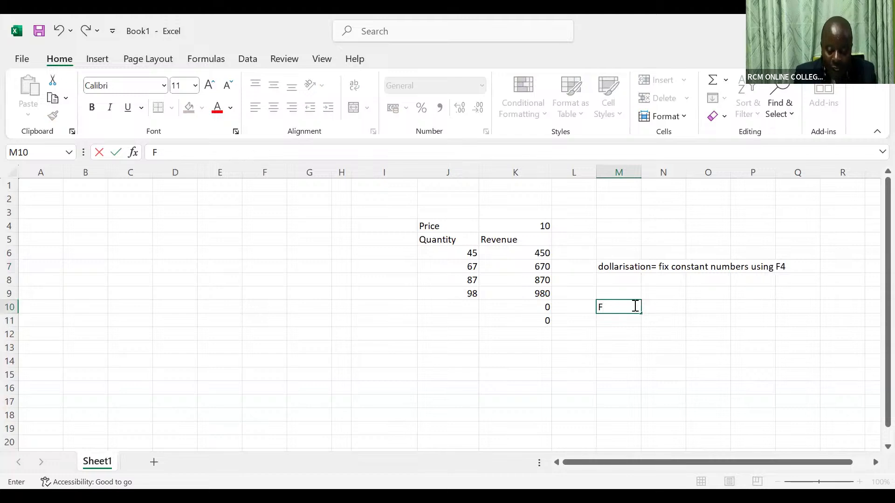
pyautogui.write('n')
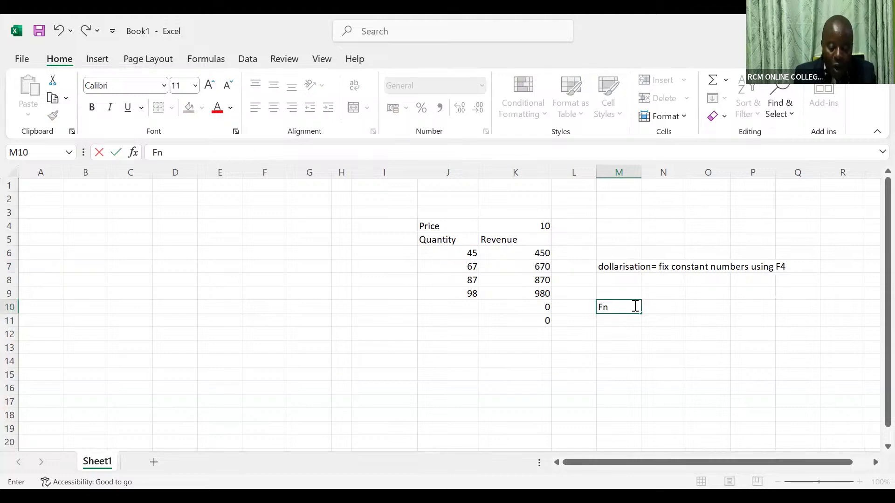
pyautogui.write('F4')
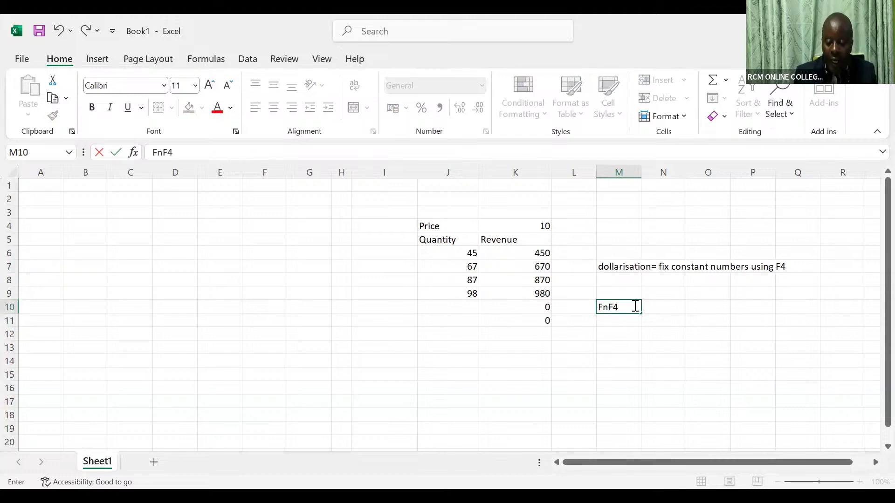
pyautogui.click(664, 345)
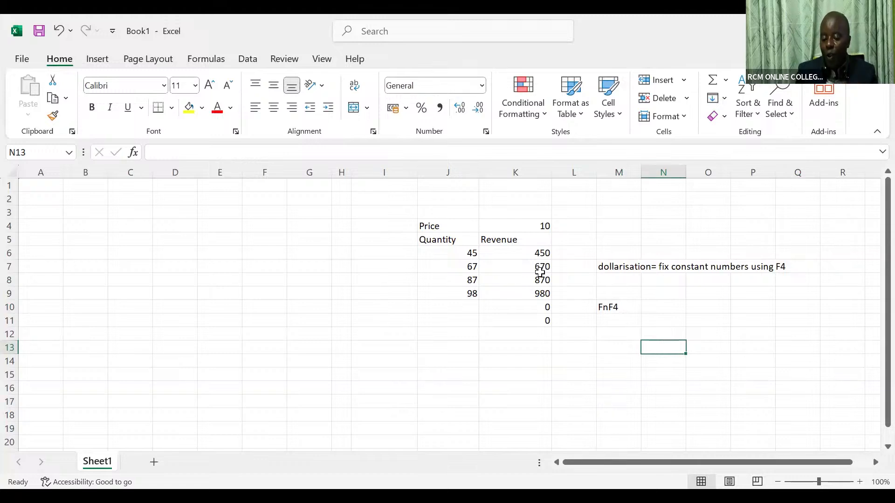
# - Clear the revenue formulas from cells K6 to K11
pyautogui.click(533, 253)
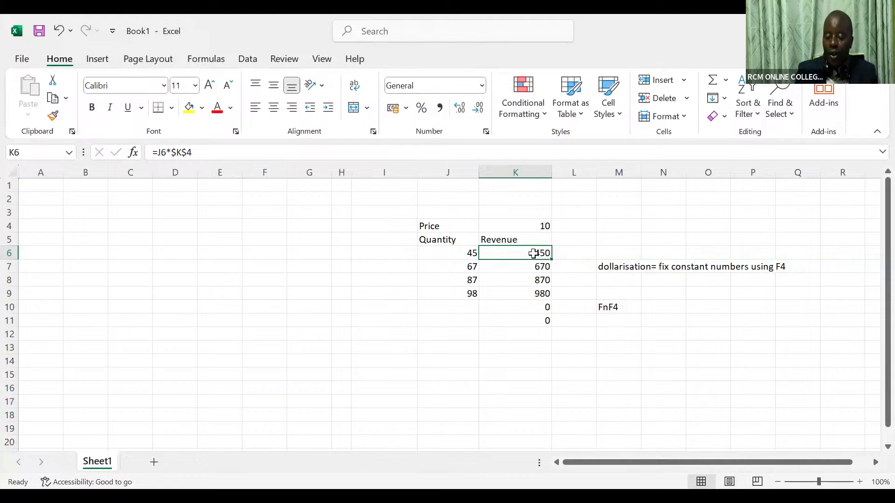
pyautogui.moveTo(531, 256); pyautogui.dragTo(542, 323)
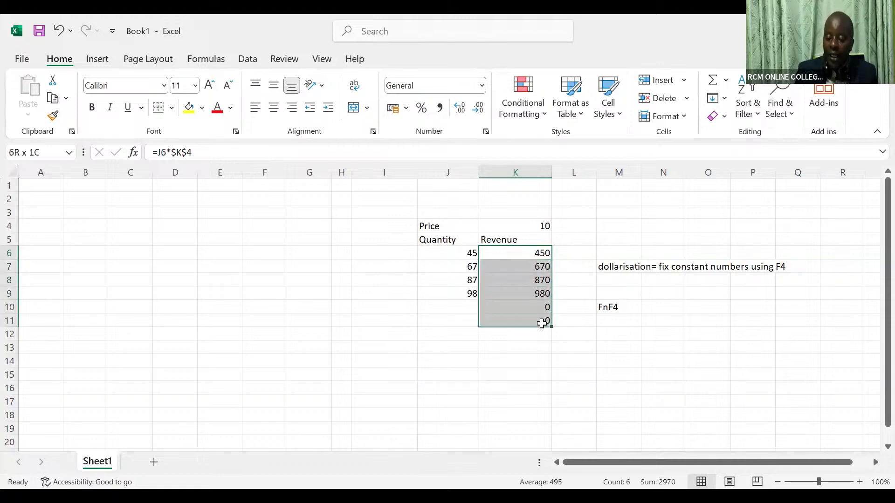
pyautogui.press('Delete')
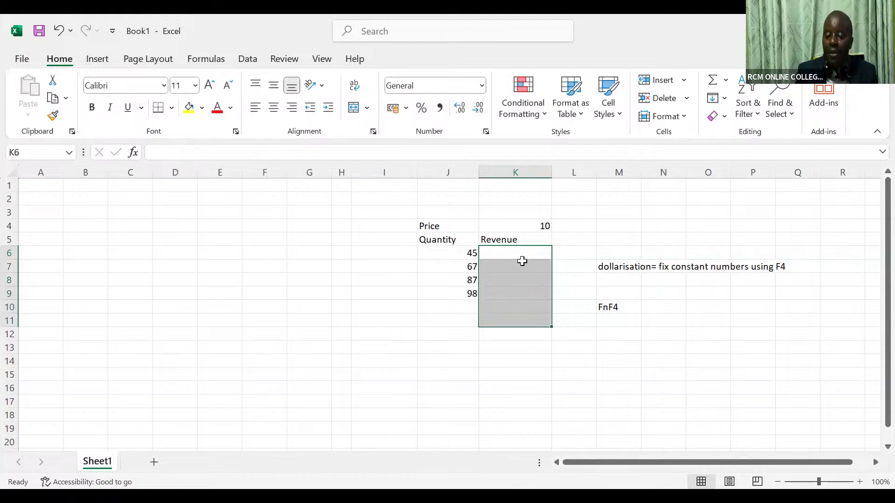
# - Enter the revenue formula =J6*$K$4 in cell K6 and fill it down to K9
pyautogui.click(518, 252)
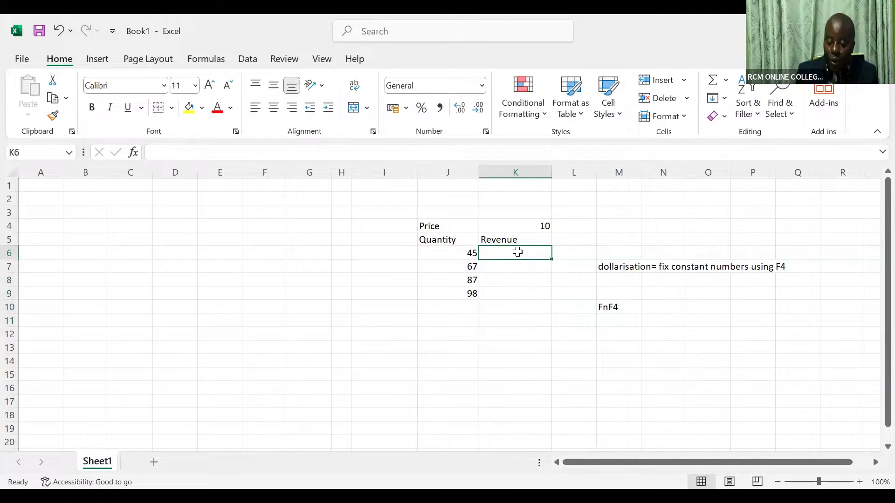
pyautogui.write('=')
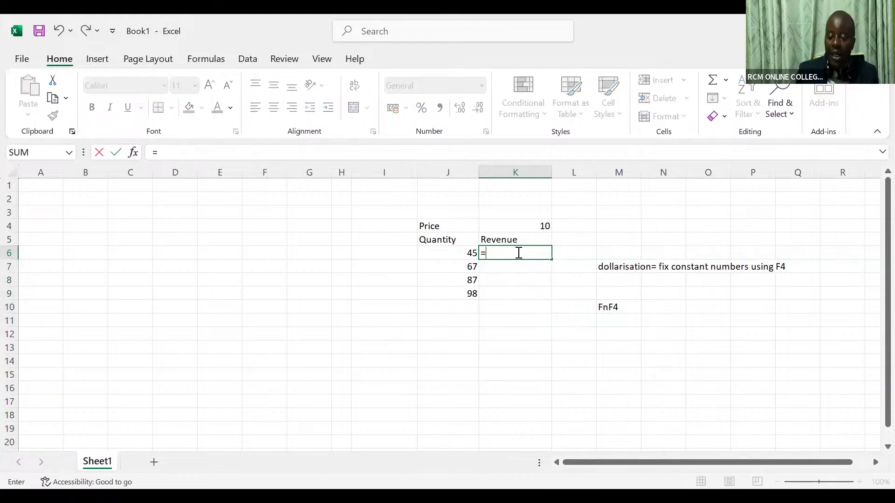
pyautogui.click(460, 252)
pyautogui.write('*')
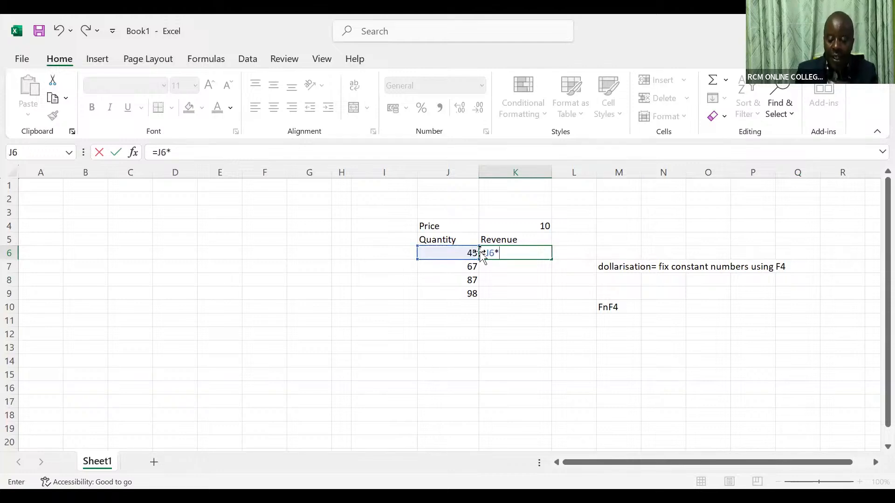
pyautogui.click(531, 226)
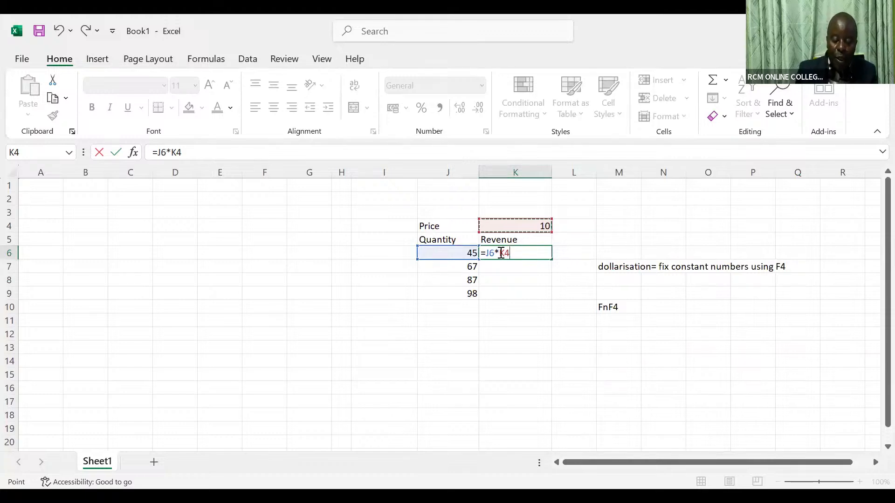
pyautogui.press('F4')
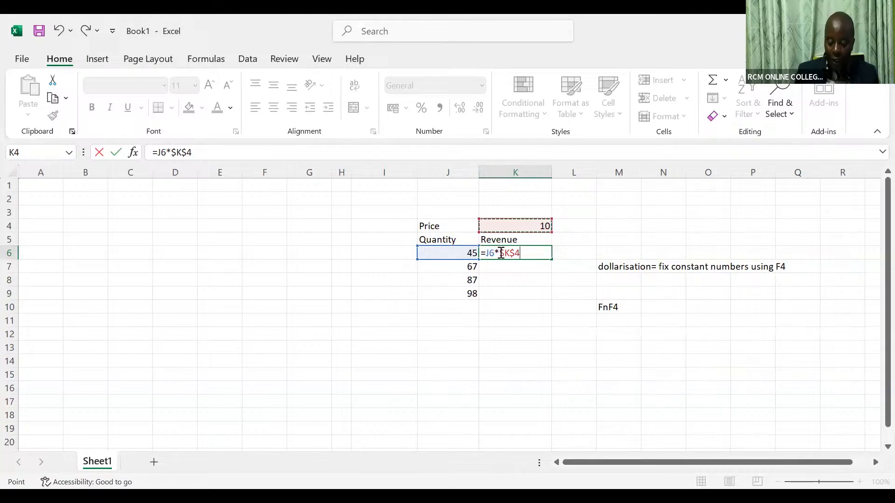
pyautogui.press('Return')
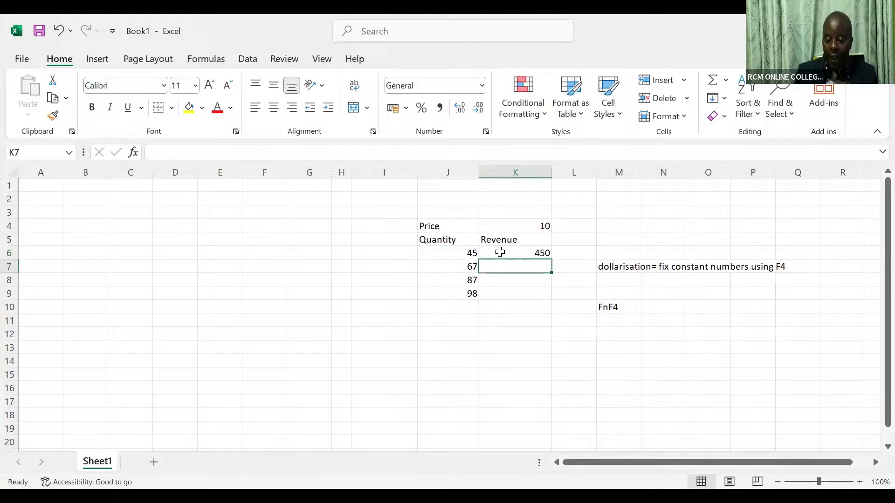
pyautogui.click(499, 252)
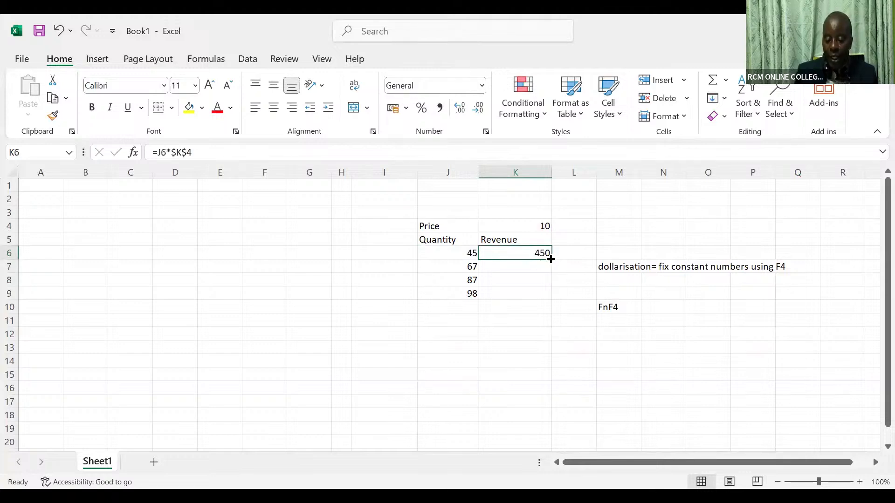
pyautogui.doubleClick(550, 258)
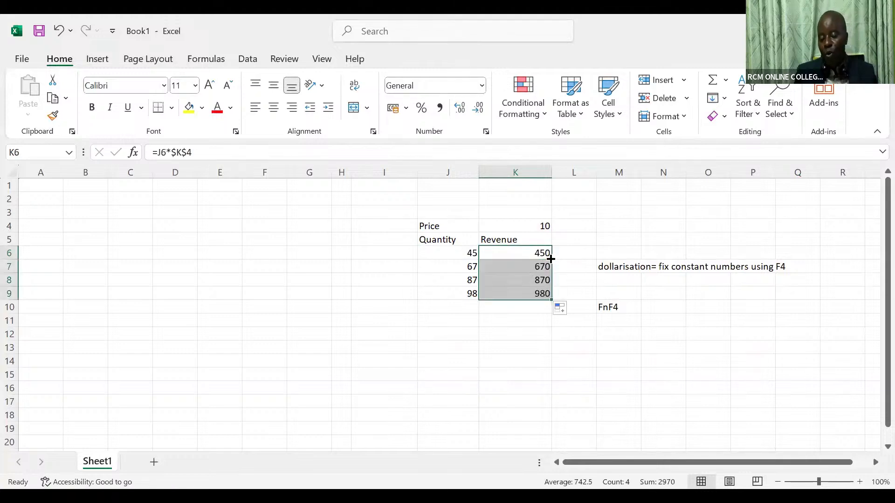
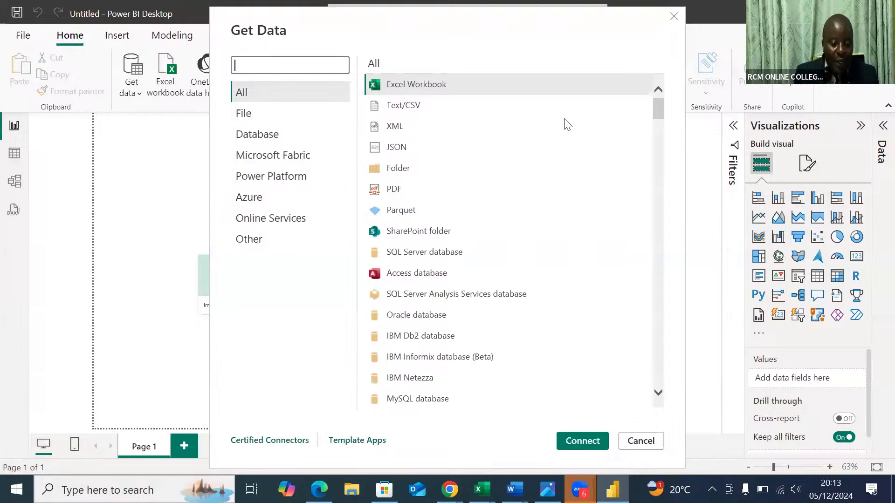
# - In Power BI Desktop, load Table1 from the Excel workbook Power-BI-DAX-Data-Set in Documents
pyautogui.click(577, 439)
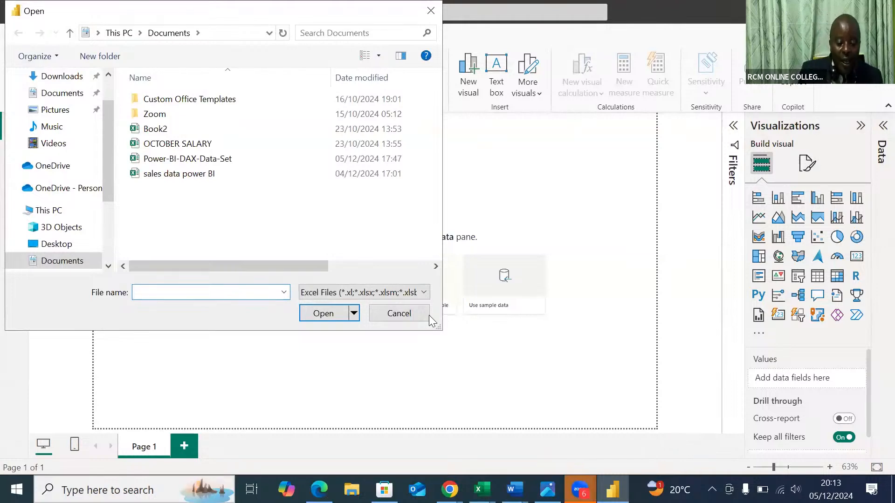
pyautogui.click(216, 161)
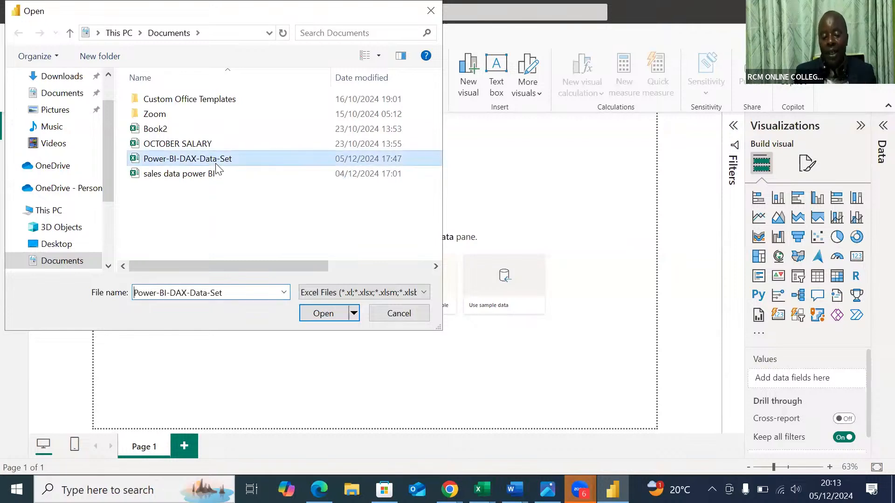
pyautogui.click(324, 315)
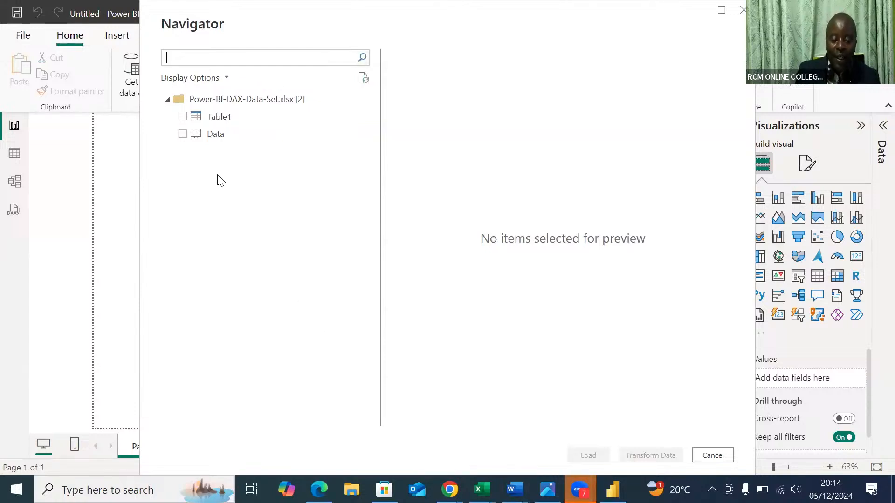
pyautogui.click(182, 117)
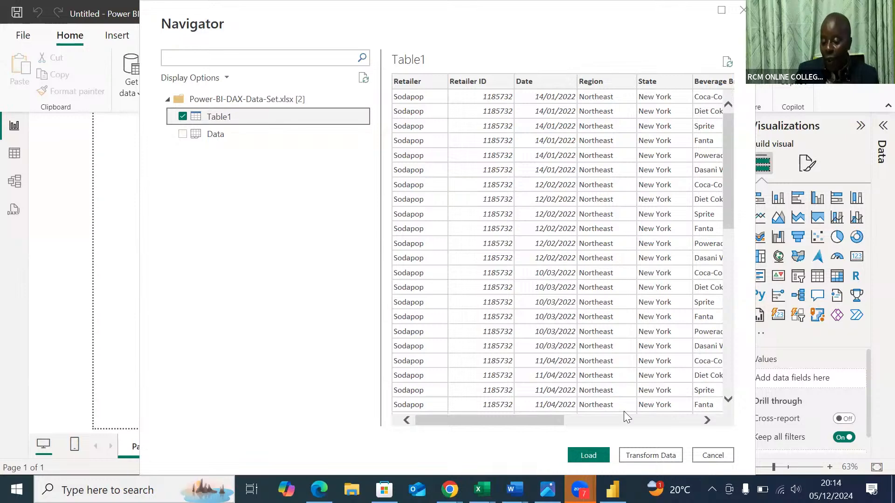
pyautogui.click(592, 452)
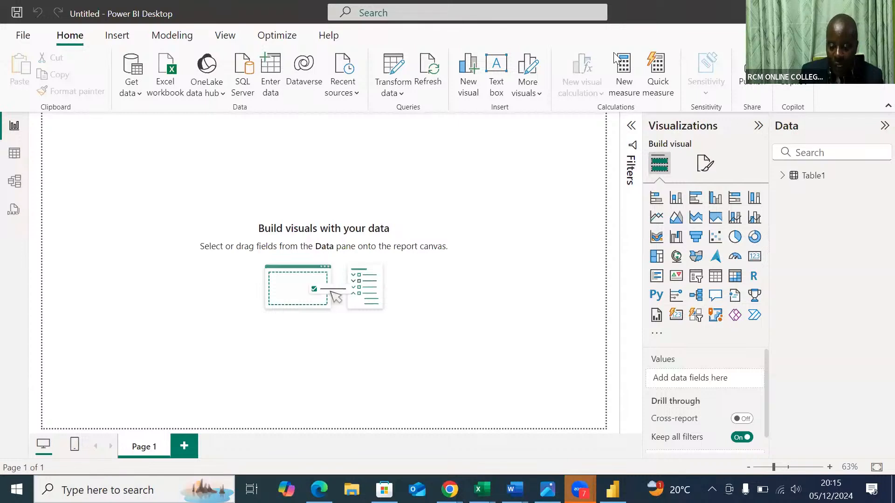
pyautogui.click(759, 89)
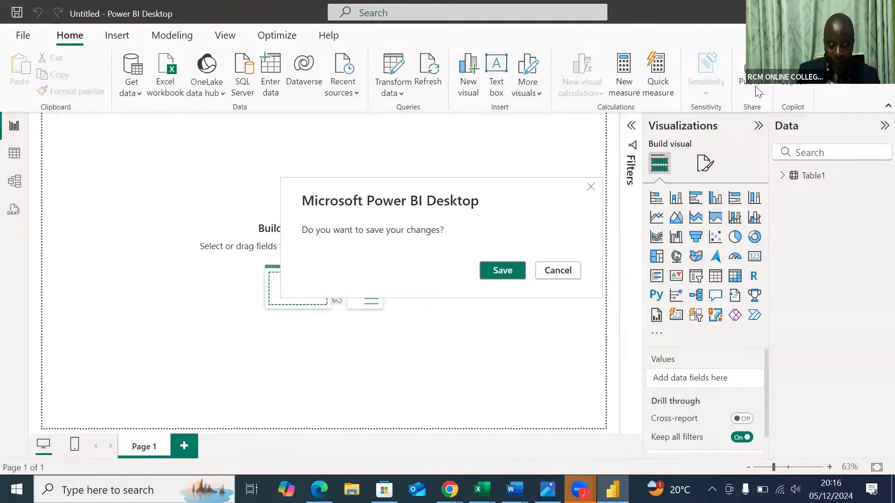
pyautogui.click(591, 188)
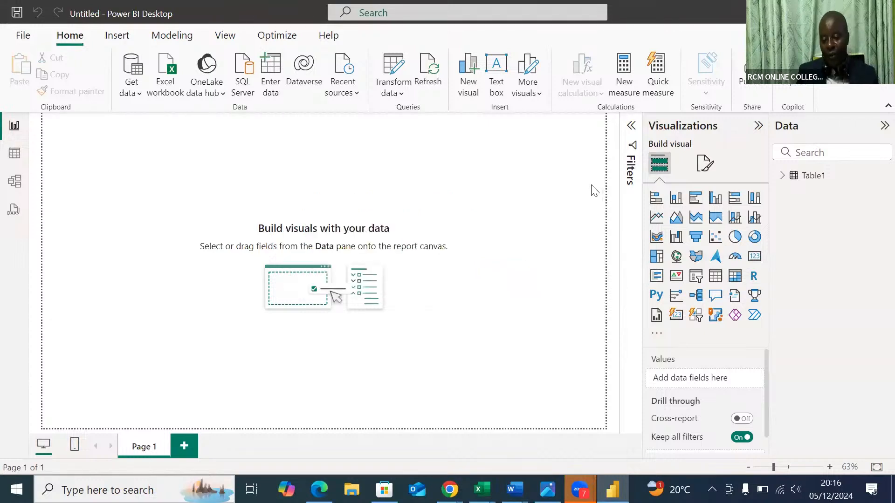
# - Place Table1's Beverage Brand field on the blank report page as a table visual and make the visual wider and taller
pyautogui.click(783, 178)
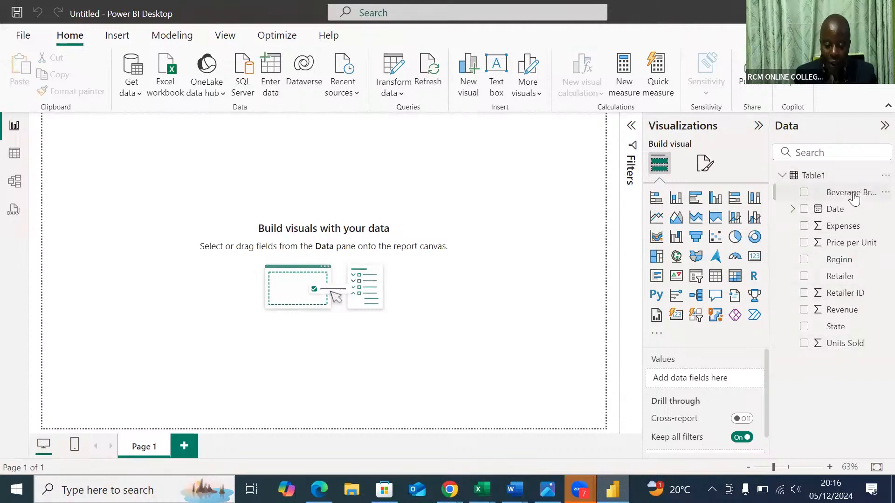
pyautogui.moveTo(853, 197); pyautogui.dragTo(230, 210)
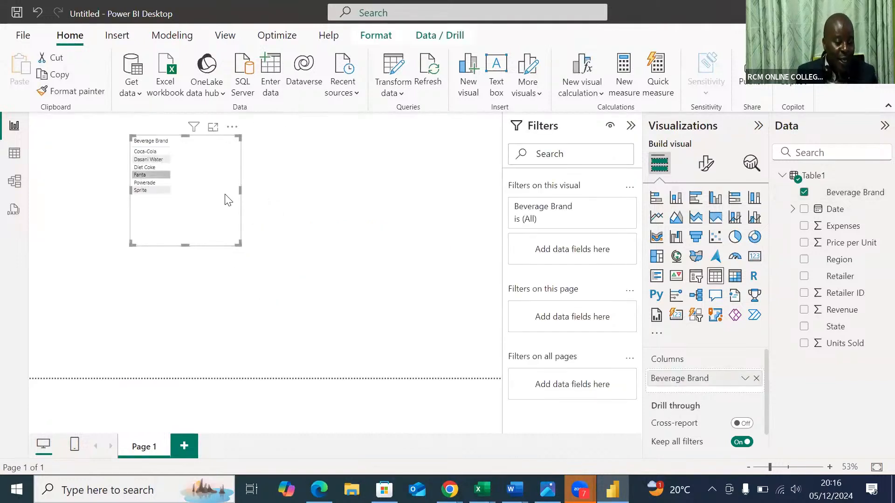
pyautogui.moveTo(240, 191); pyautogui.dragTo(417, 216)
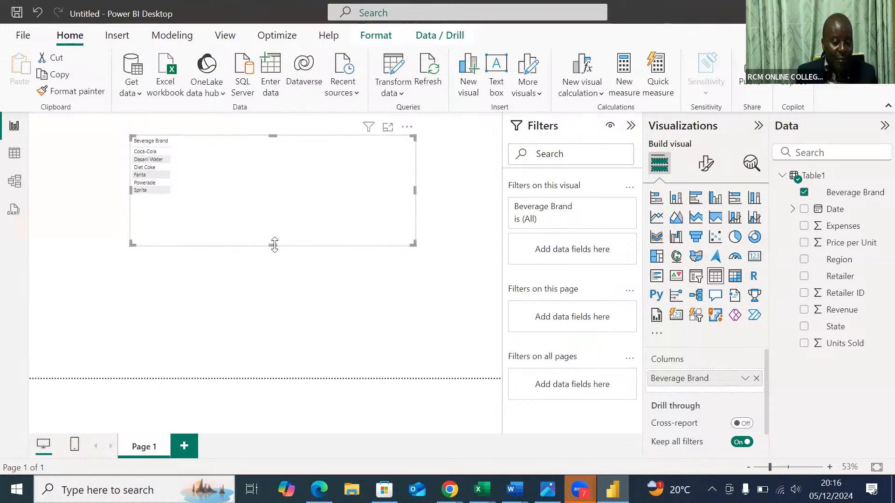
pyautogui.moveTo(274, 244); pyautogui.dragTo(269, 318)
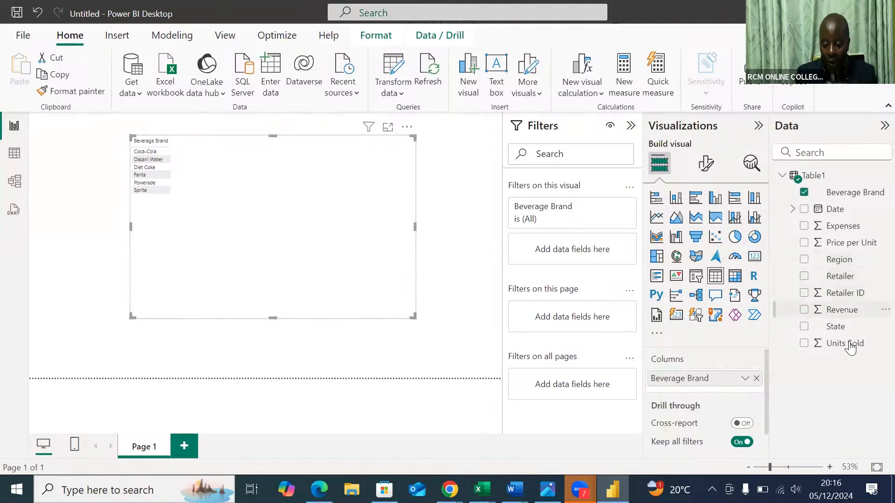
# - Add the Units Sold and Revenue fields to the Beverage Brand table visual
pyautogui.moveTo(849, 347); pyautogui.dragTo(301, 155)
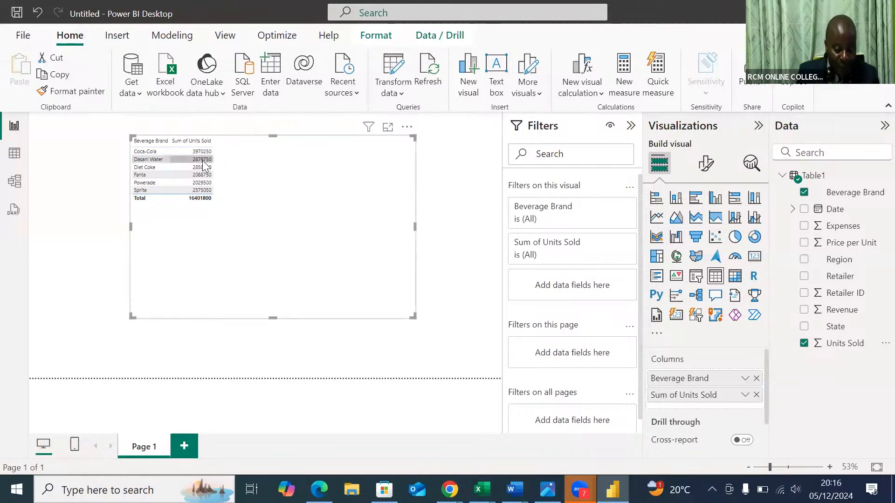
pyautogui.scroll(-3, 203, 165)
pyautogui.scroll(2, 203, 166)
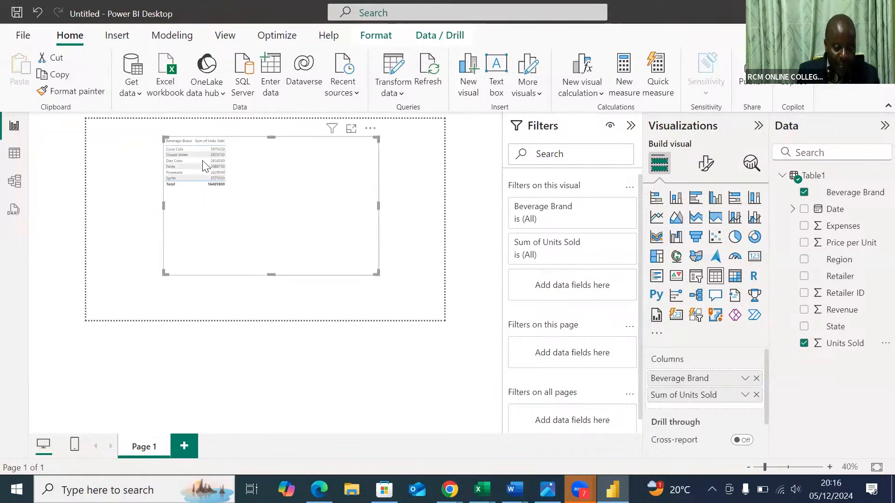
pyautogui.scroll(3, 203, 166)
pyautogui.scroll(-1, 203, 166)
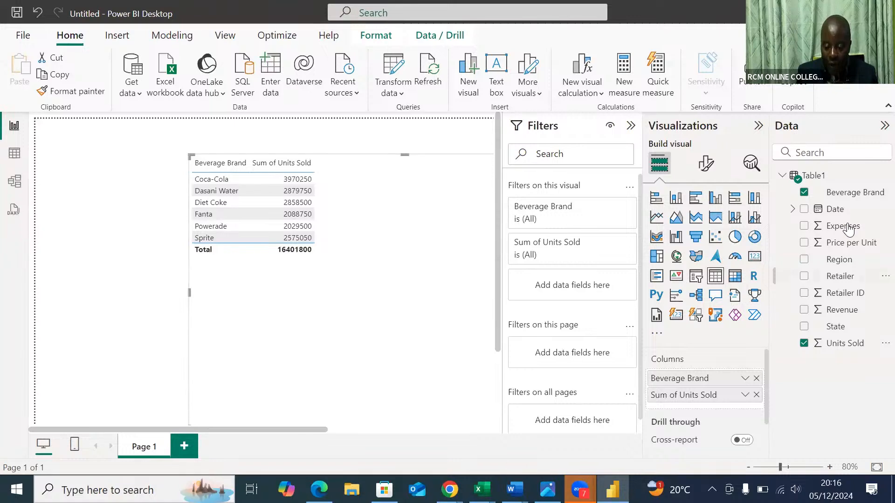
pyautogui.moveTo(845, 315); pyautogui.dragTo(385, 193)
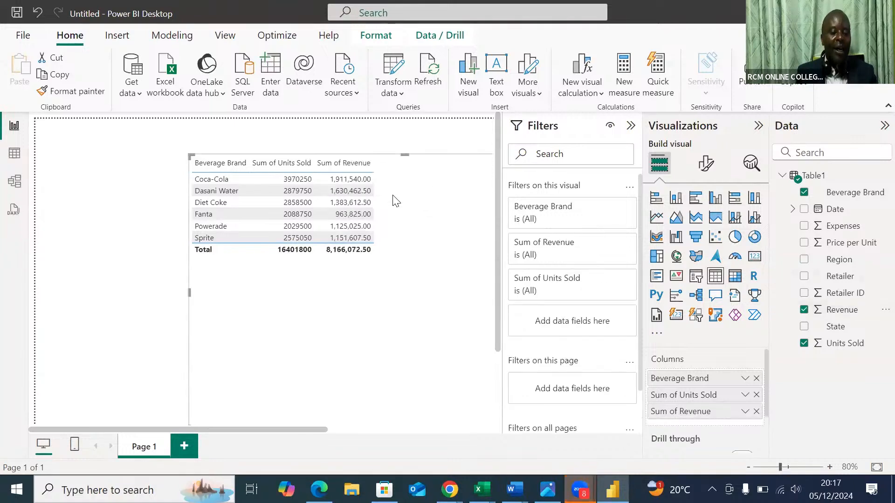